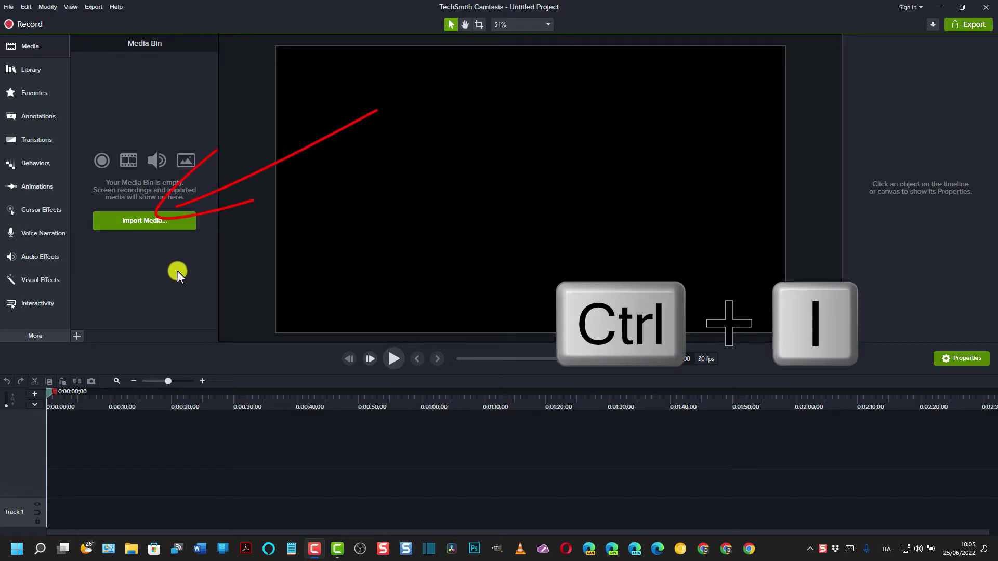
Import production ID_3793898.mp4, Cartoon-Girl-With-Glasses.png, donna sul mare.mp4 and donne che corrono.mp4 from the Downloads folder into the project's media
left_click(178, 226)
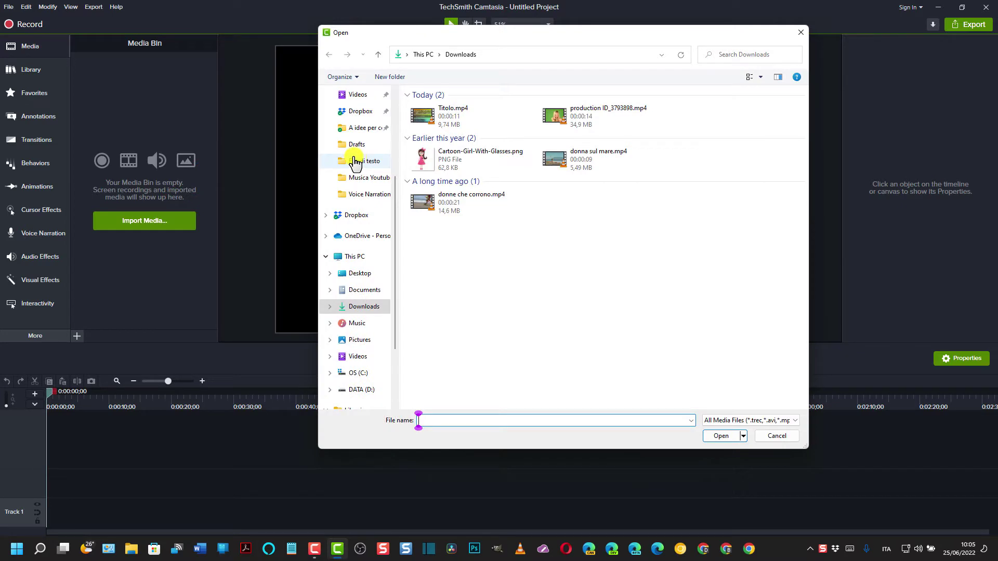
left_click(566, 119)
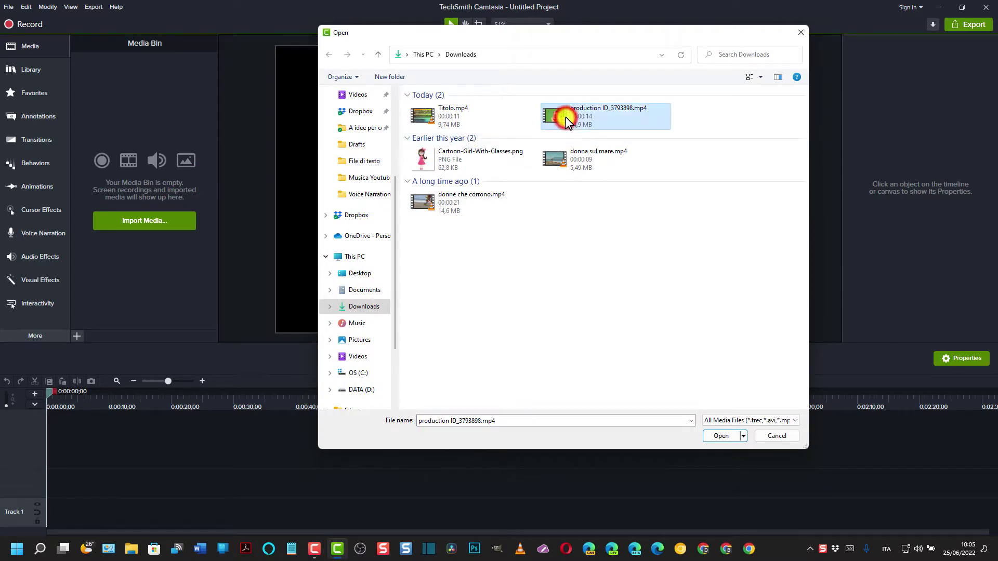
left_click(421, 158, "ctrl")
left_click(562, 157, "ctrl")
left_click(458, 202, "ctrl")
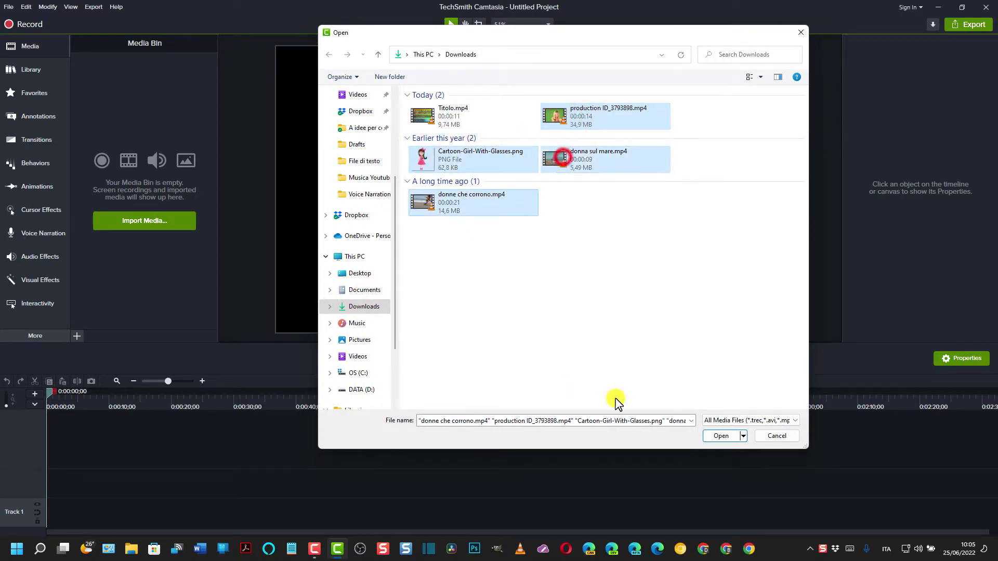
left_click(721, 436)
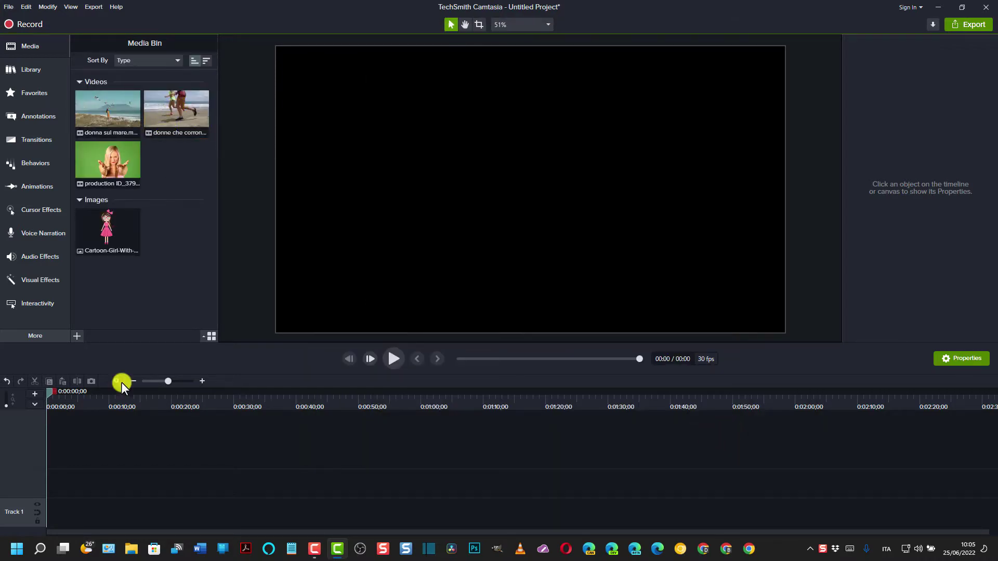
Place the donne che corrono video at the start of Track 1 and select the clip
left_click_drag(175, 112, 101, 507)
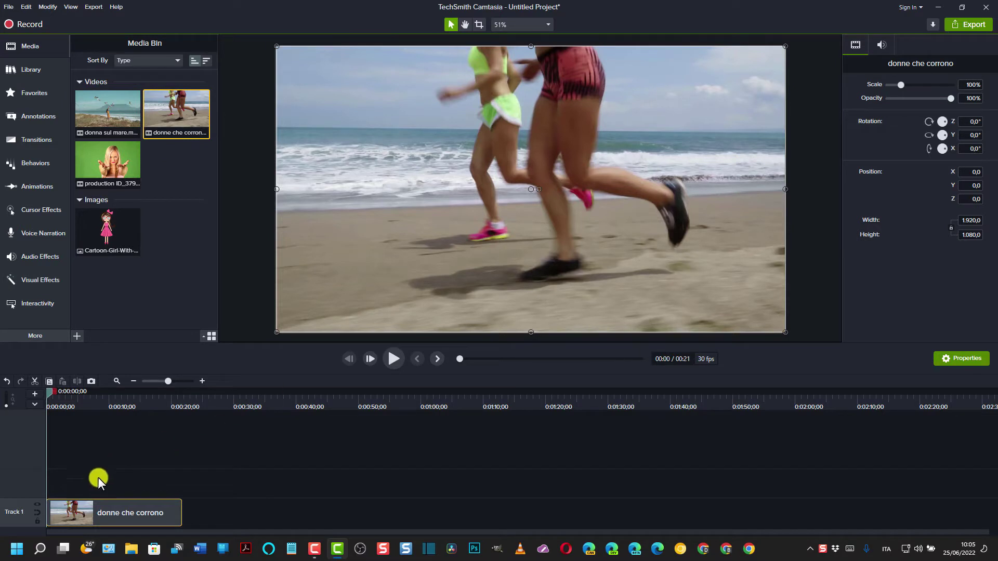
left_click(109, 514)
Try enlarging the donne che corrono clip and restore its default scale, and check its audio properties before returning to its visual properties
left_click_drag(902, 84, 938, 85)
left_click(990, 84)
left_click(881, 47)
left_click(858, 45)
Move the donne che corrono clip up to Track 2 and place the donna sul mare video at the start of Track 1
left_click_drag(57, 530, 73, 498)
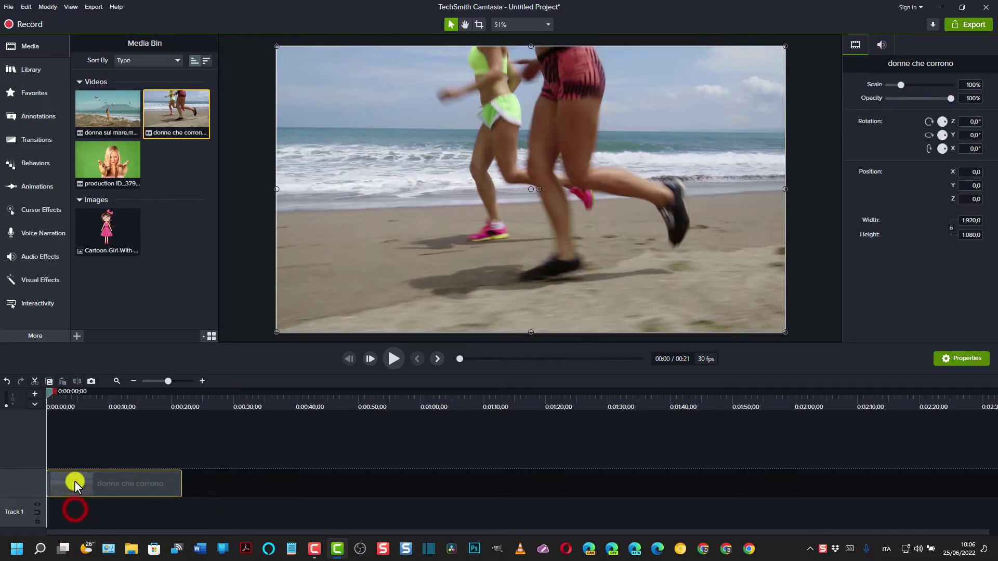
left_click_drag(107, 110, 21, 520)
left_click(202, 381)
left_click(203, 381)
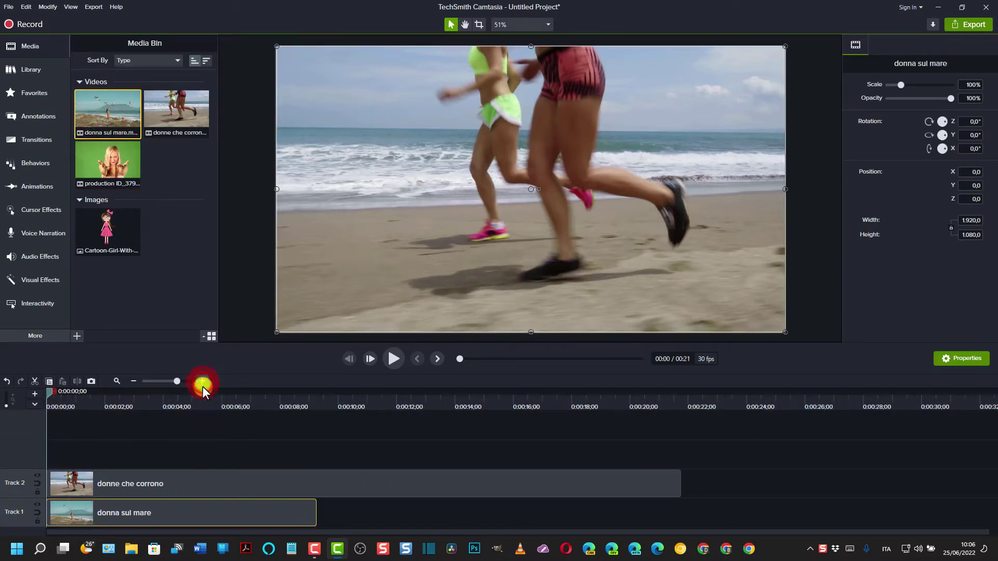
Lower the opacity of the donne che corrono clip on Track 2 to 39% and preview the blended videos
mouse_move(103, 478)
left_mouse_down()
mouse_move(95, 511)
mouse_move(98, 491)
mouse_move(117, 483)
left_mouse_up()
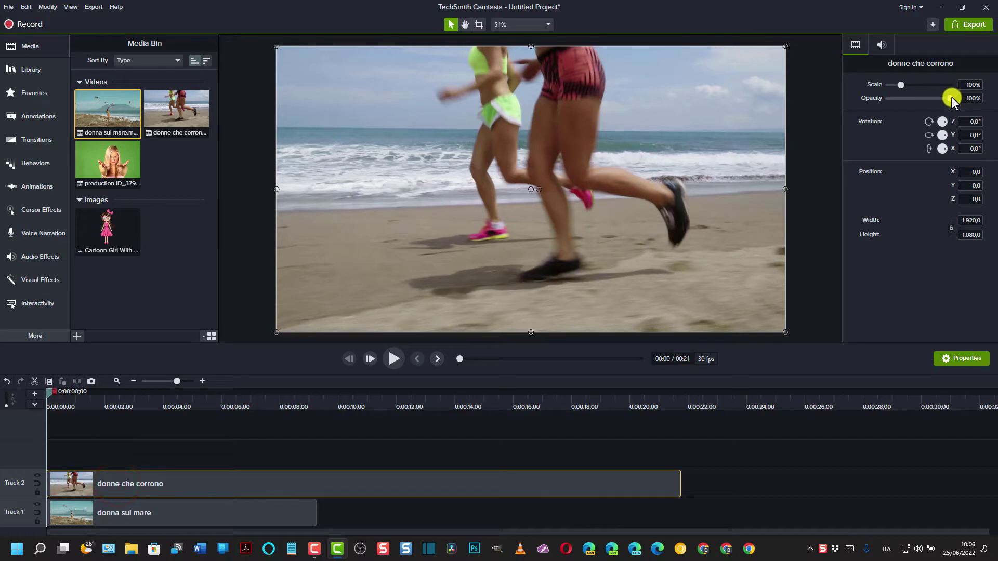
left_click_drag(949, 97, 913, 104)
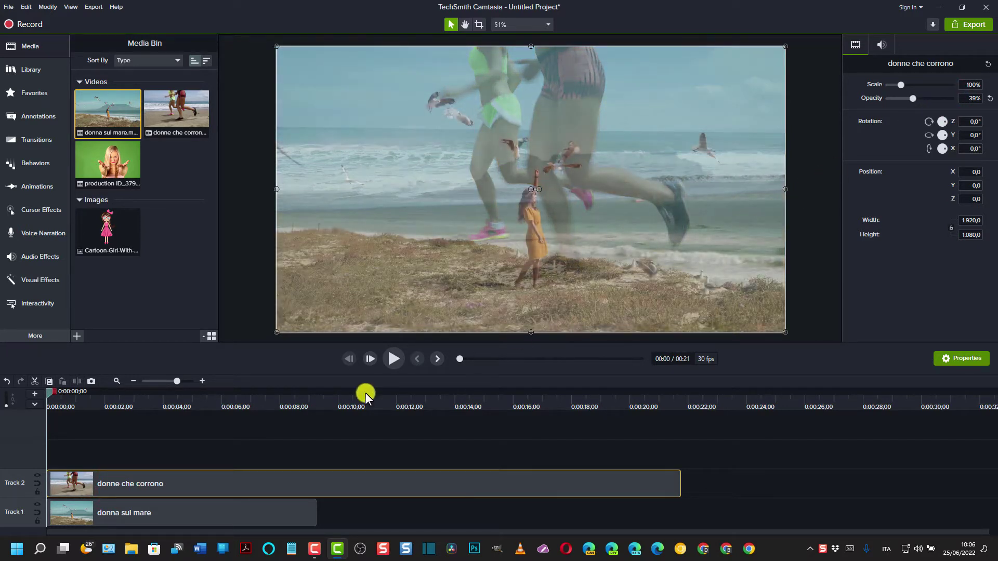
left_click(389, 359)
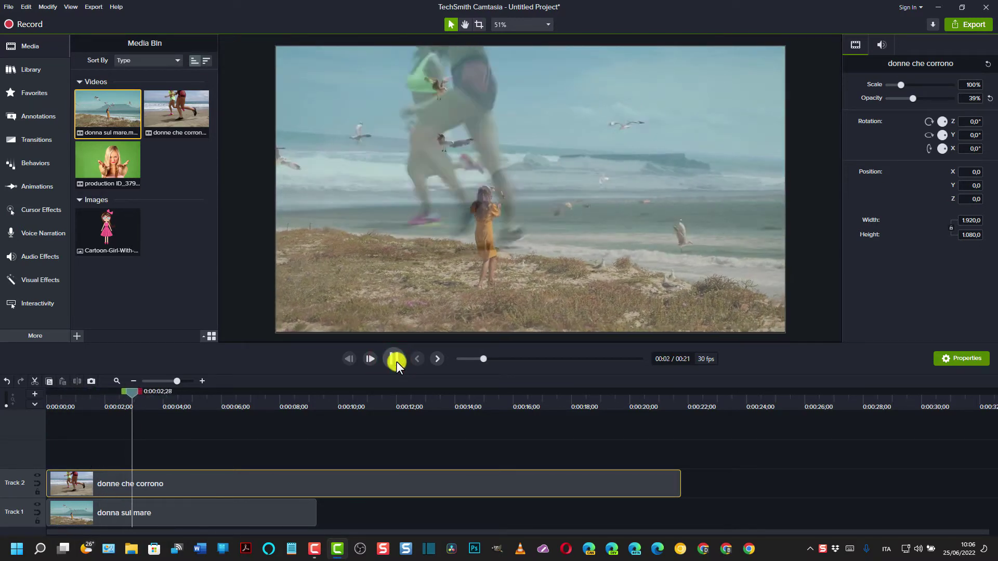
left_click(395, 360)
Remove the donna sul mare clip from the timeline, and put the donne che corrono clip back on Track 1 at its default opacity
right_click(242, 504)
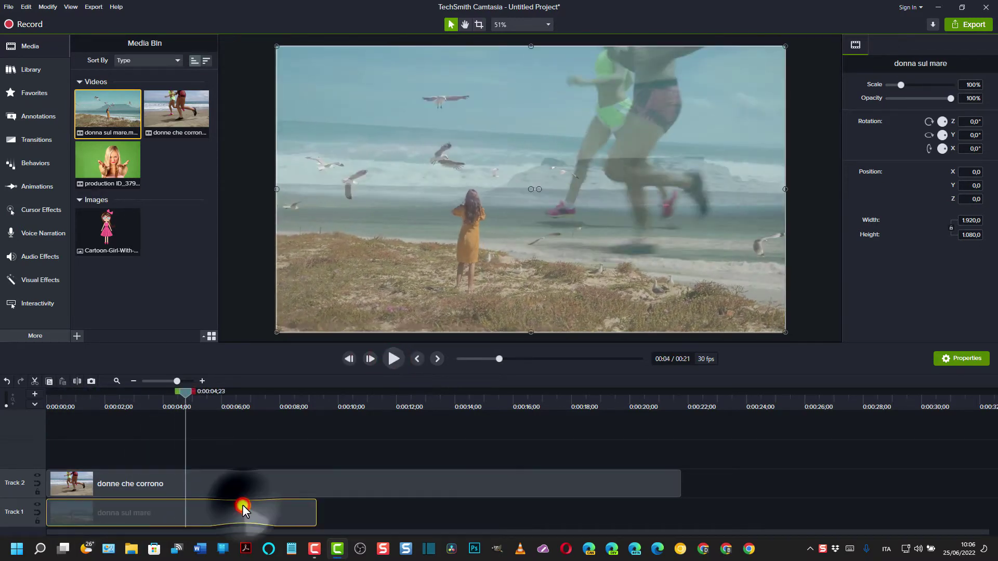
left_click(276, 234)
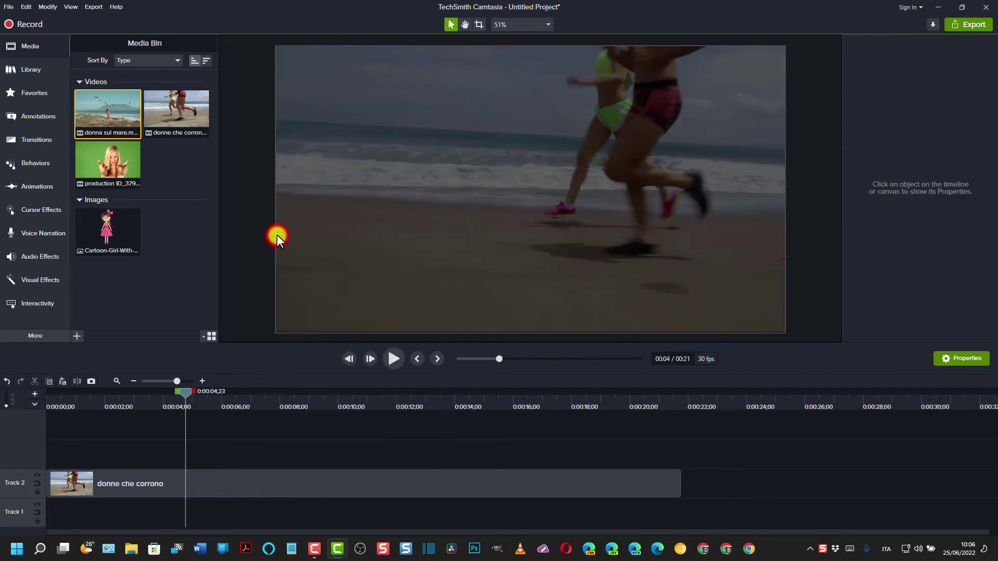
left_click_drag(154, 477, 166, 519)
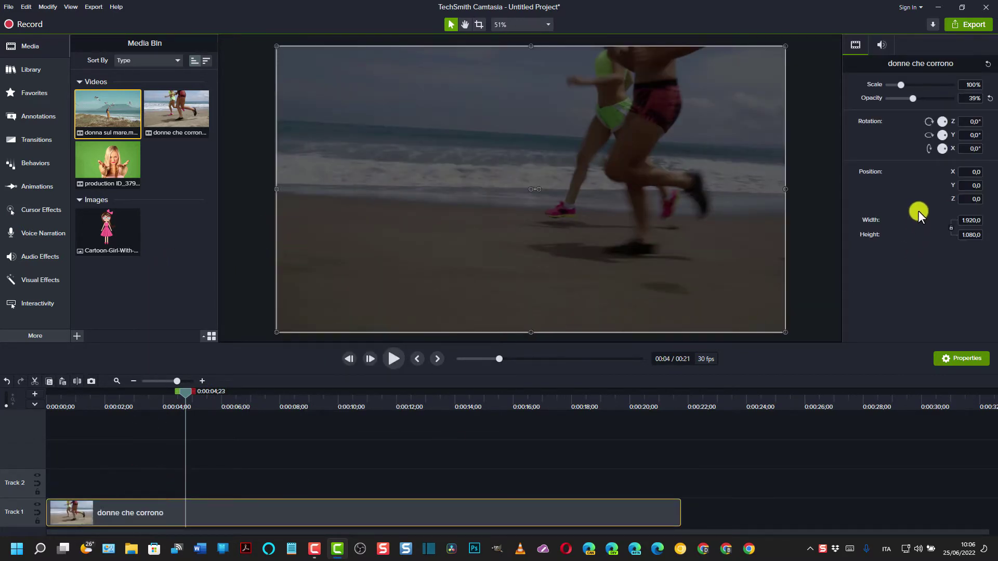
left_click(989, 100)
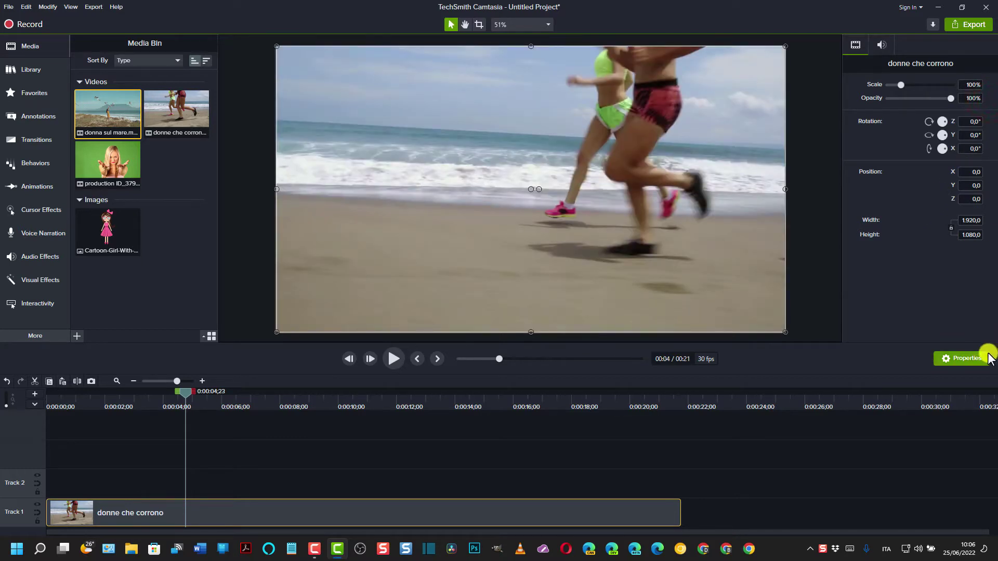
Display the visual effects, and shrink the donne che corrono clip to 73.5% scale with the playhead at 0:00:03;26
left_click(32, 284)
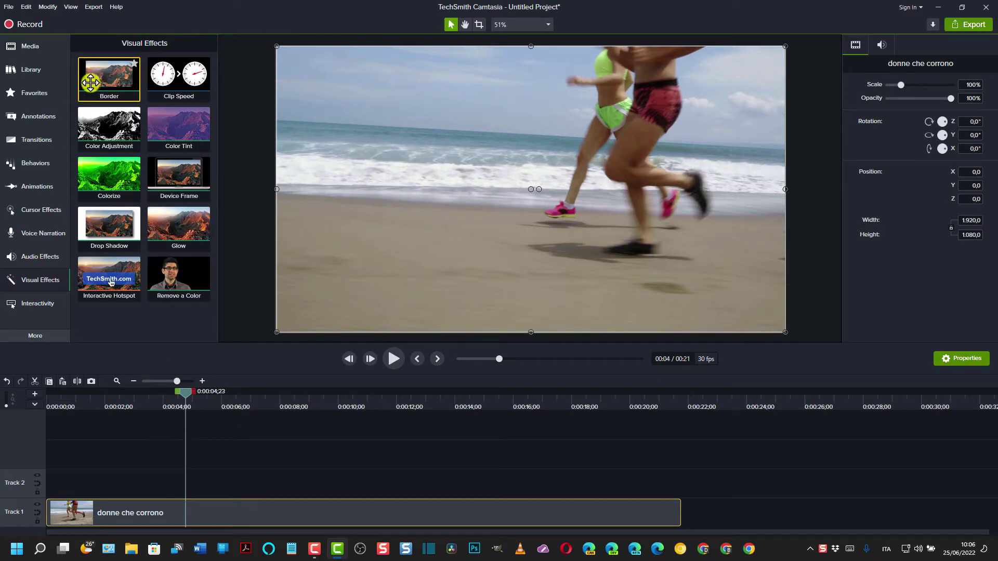
left_click_drag(182, 394, 159, 395)
left_click(203, 511)
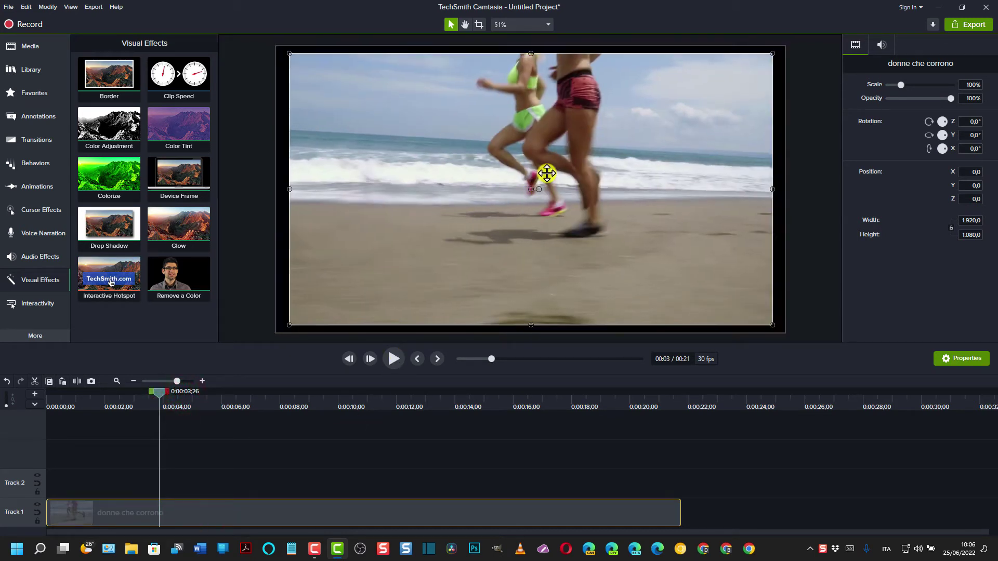
scroll(546, 173, "down", 5)
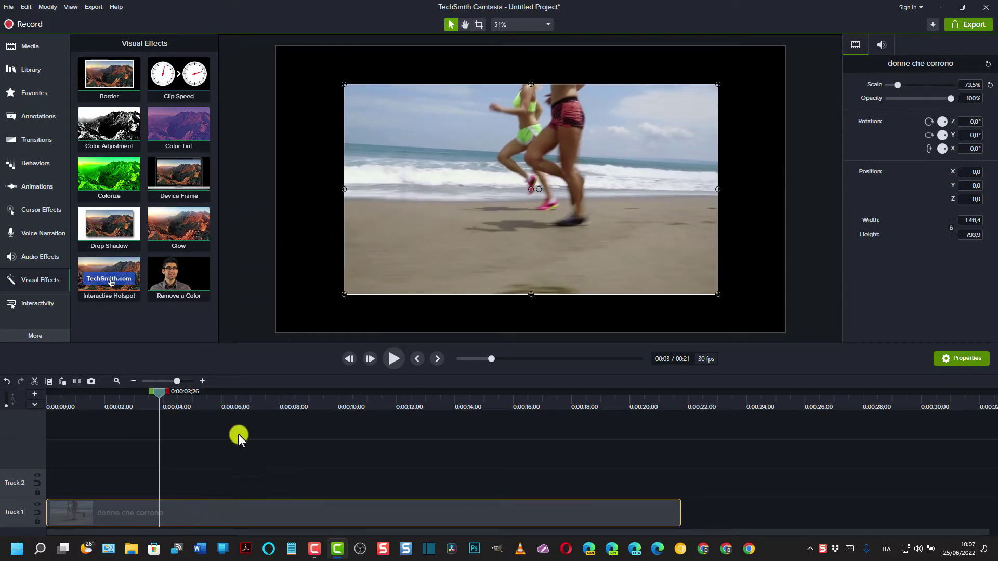
Apply the Border visual effect to the donne che corrono clip on Track 1
right_click(119, 78)
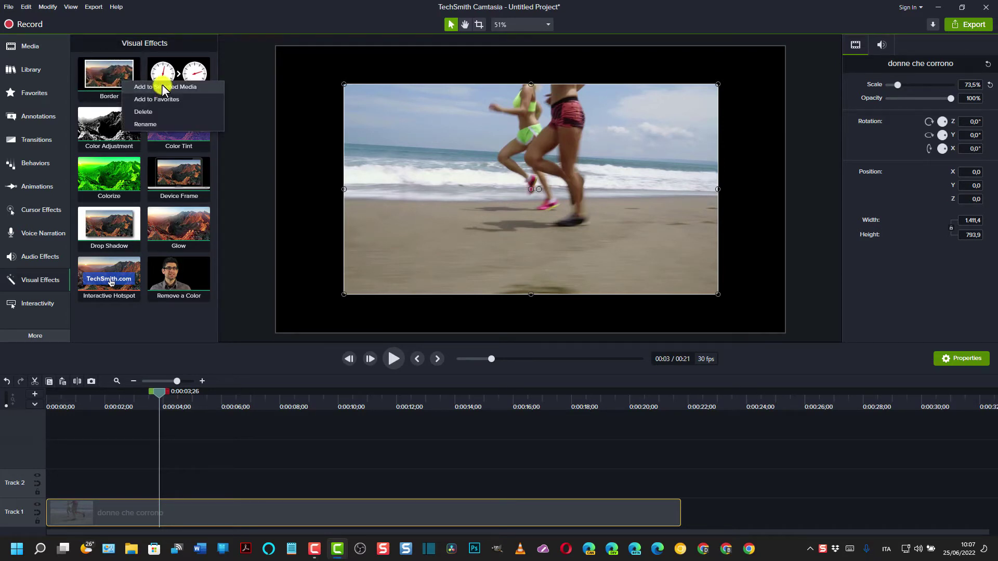
left_click(106, 76)
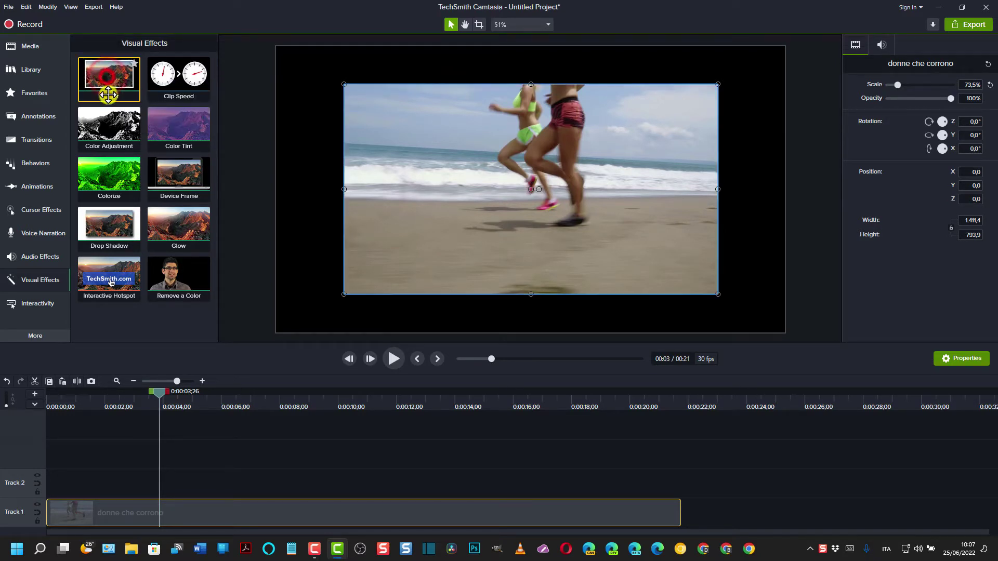
left_click_drag(108, 94, 171, 520)
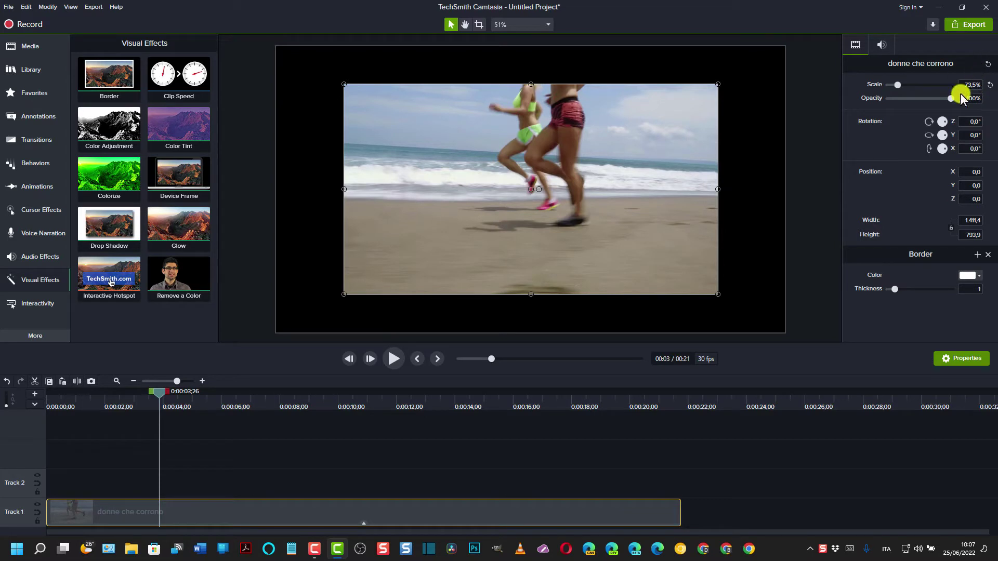
left_click(975, 361)
left_click(974, 360)
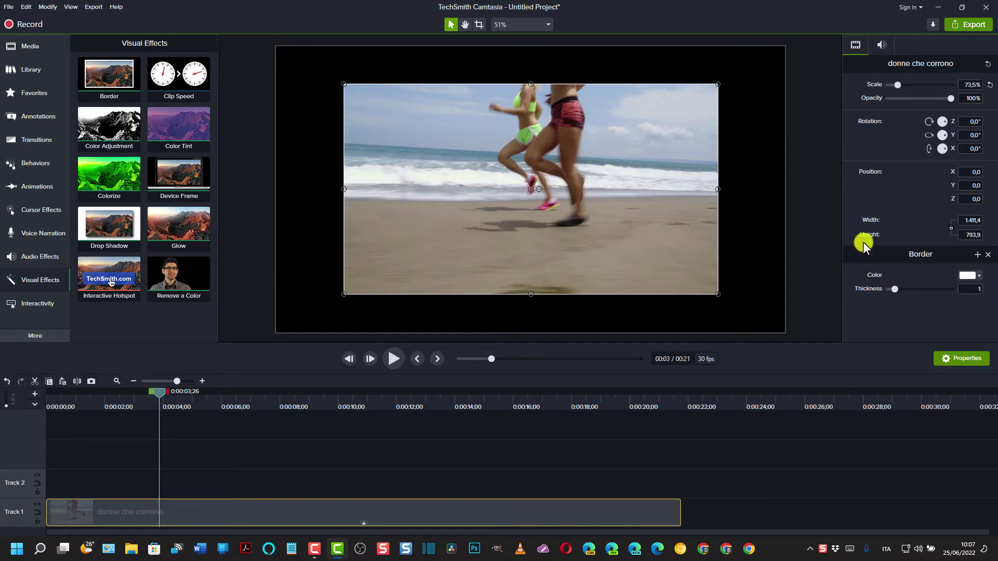
Change the clip's border color to the red preset and set its thickness to 50
left_click(958, 276)
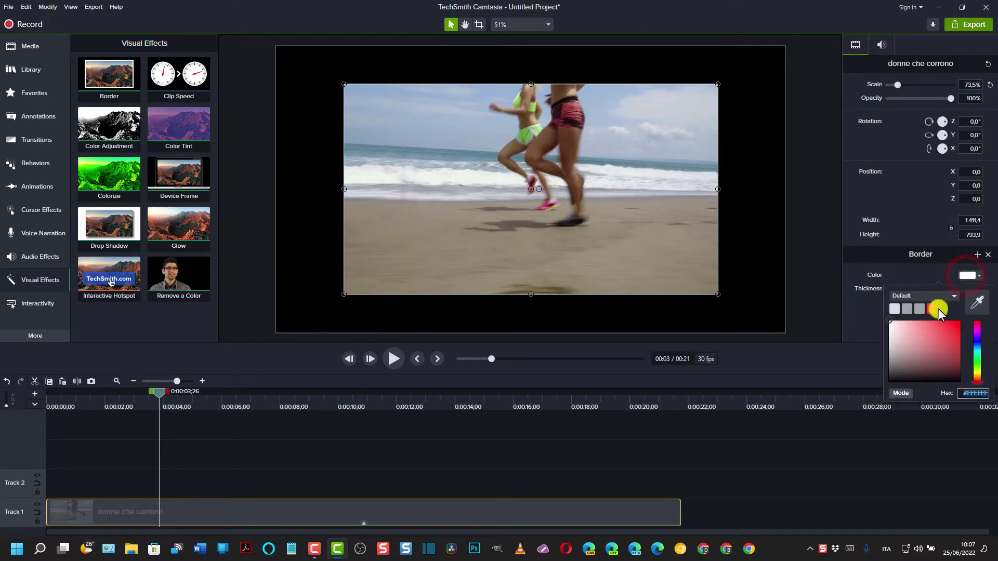
left_click(930, 309)
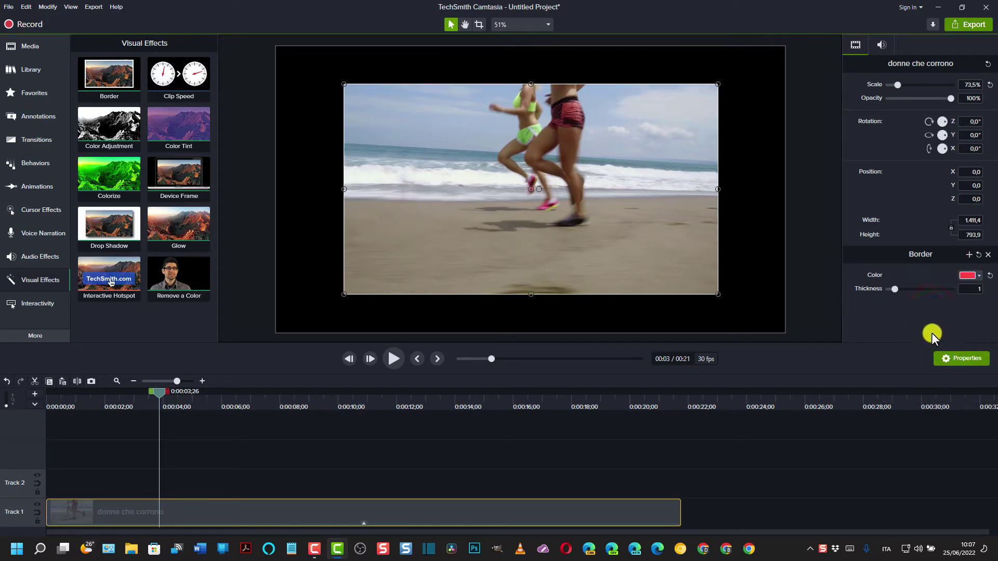
left_click(977, 289)
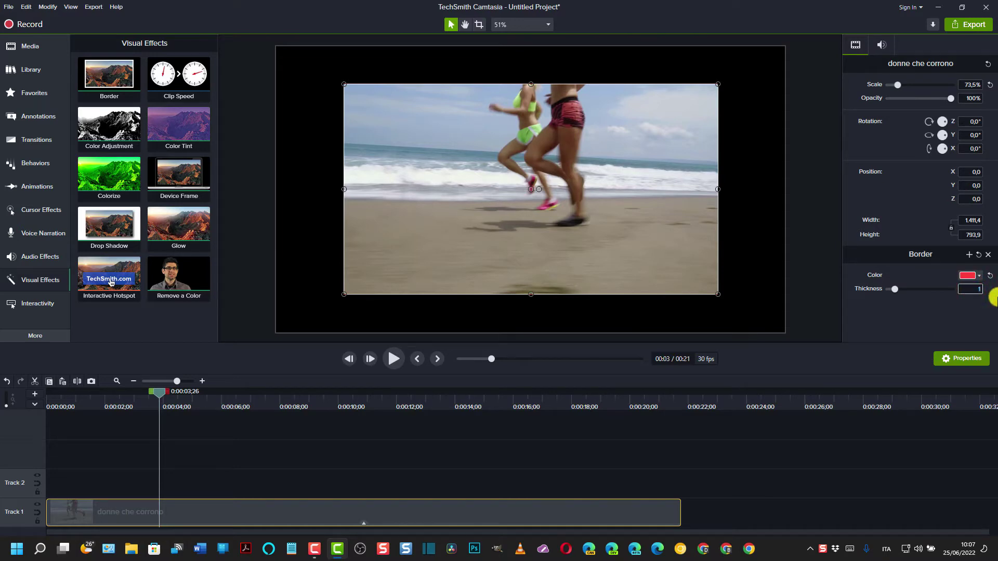
type("50")
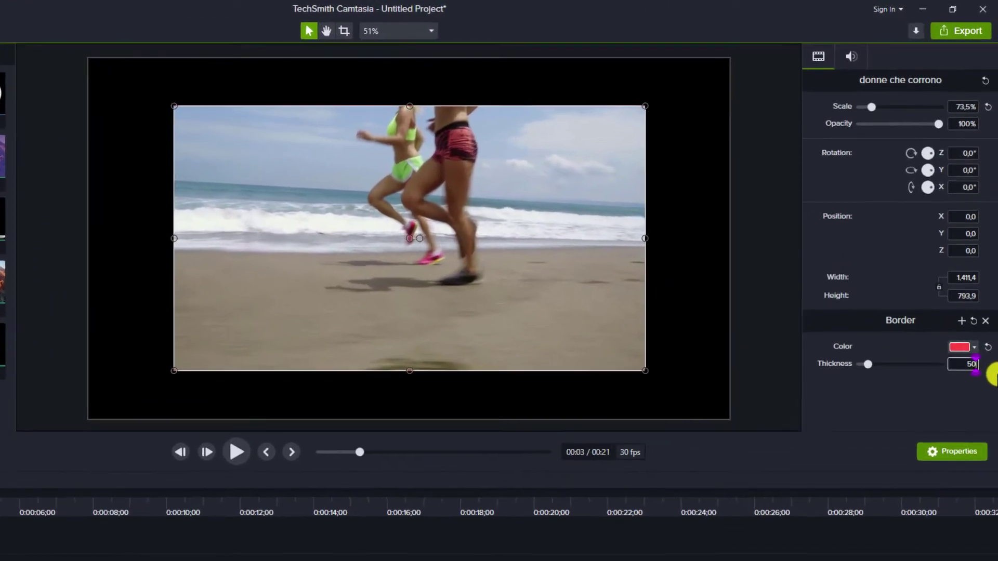
key("Return")
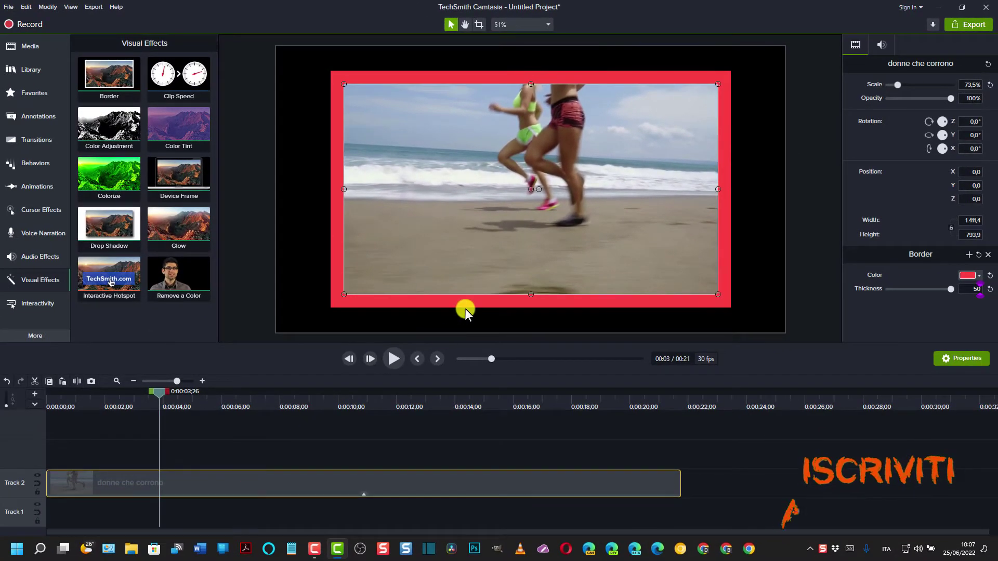
Place donna sul mare at the start of Track 1, and shrink the bordered clip to about 28.7% in the upper-right corner of the video frame
left_click(37, 45)
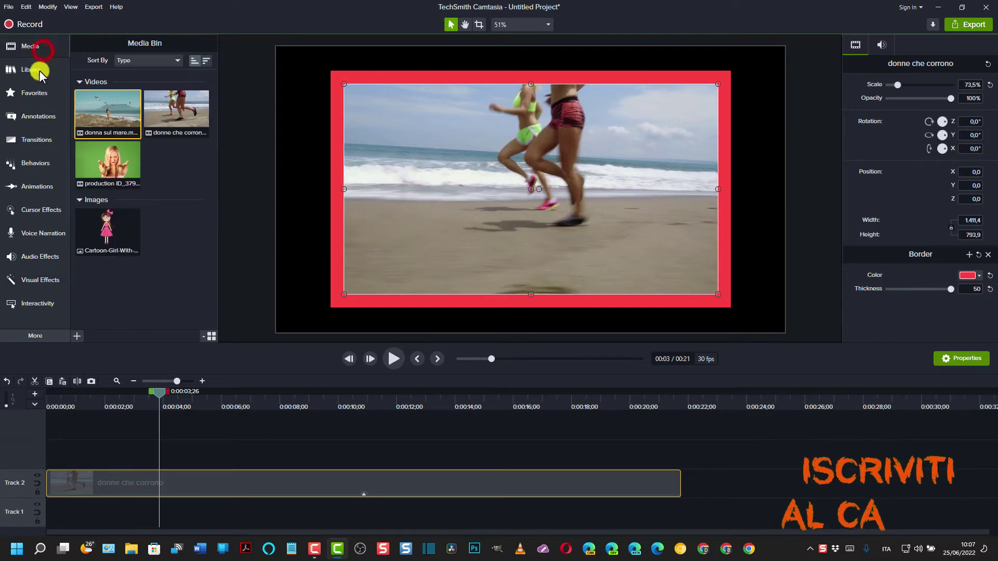
left_click_drag(115, 129, 58, 504)
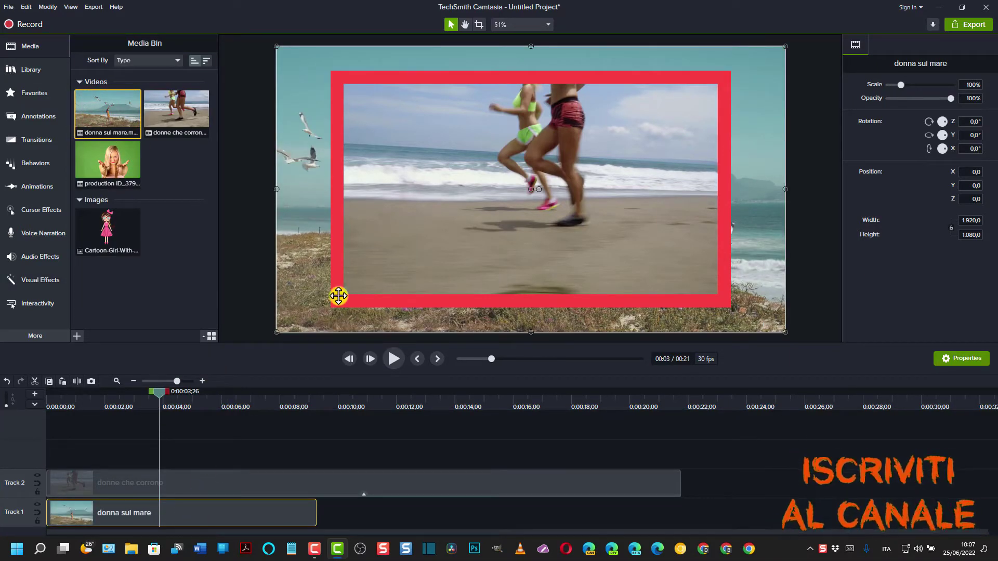
left_click(372, 275)
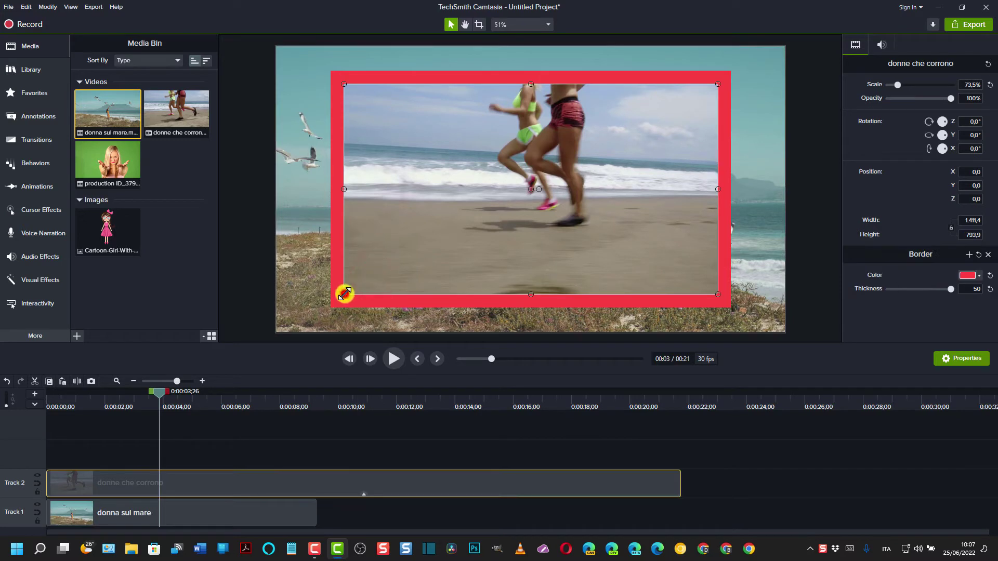
left_click_drag(344, 294, 572, 166)
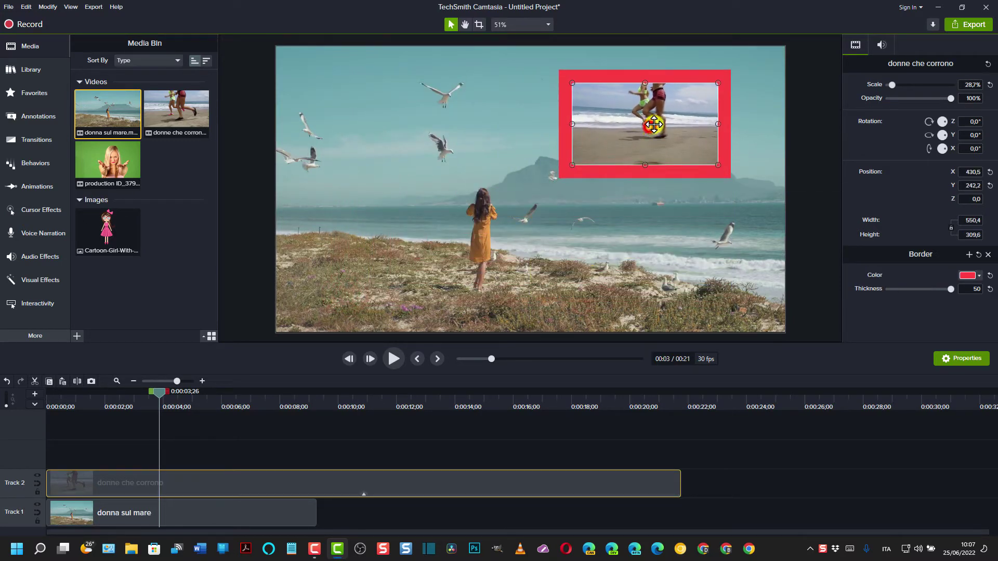
left_click_drag(646, 124, 685, 112)
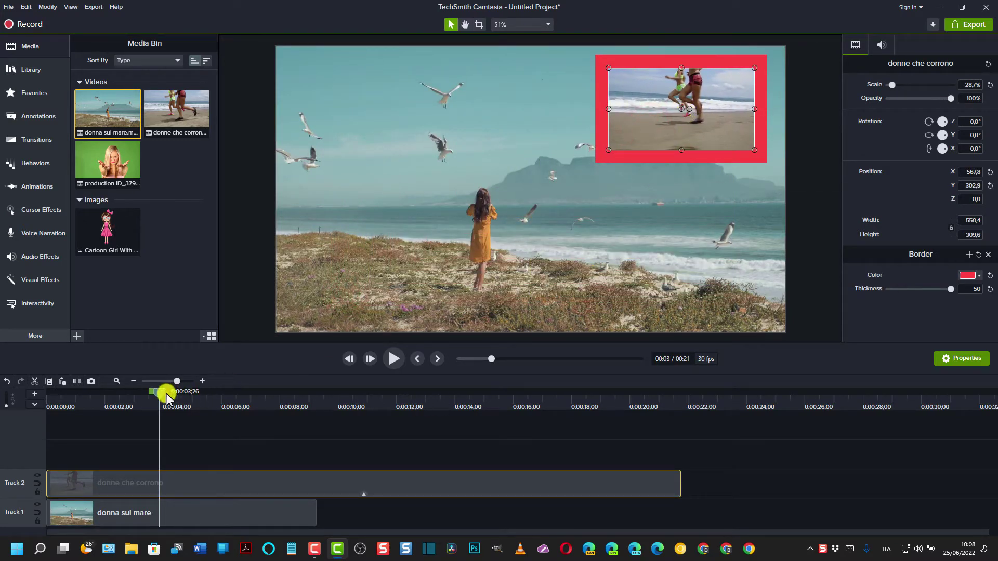
Preview the picture-in-picture composition from about two seconds into the timeline
left_click_drag(160, 392, 113, 392)
left_click(394, 358)
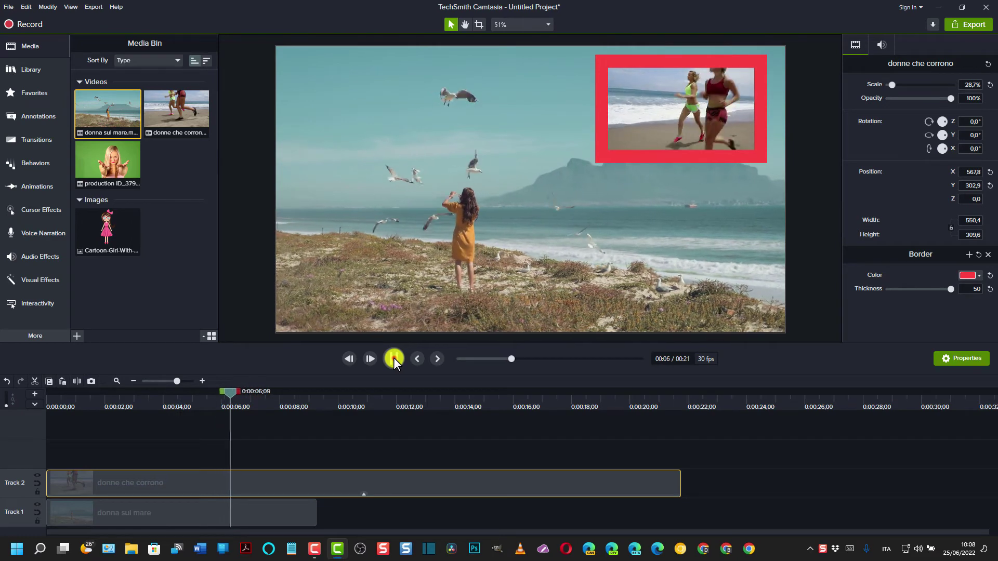
left_click(394, 359)
Cut the donna sul mare clip from Track 1
left_click(260, 517)
right_click(262, 516)
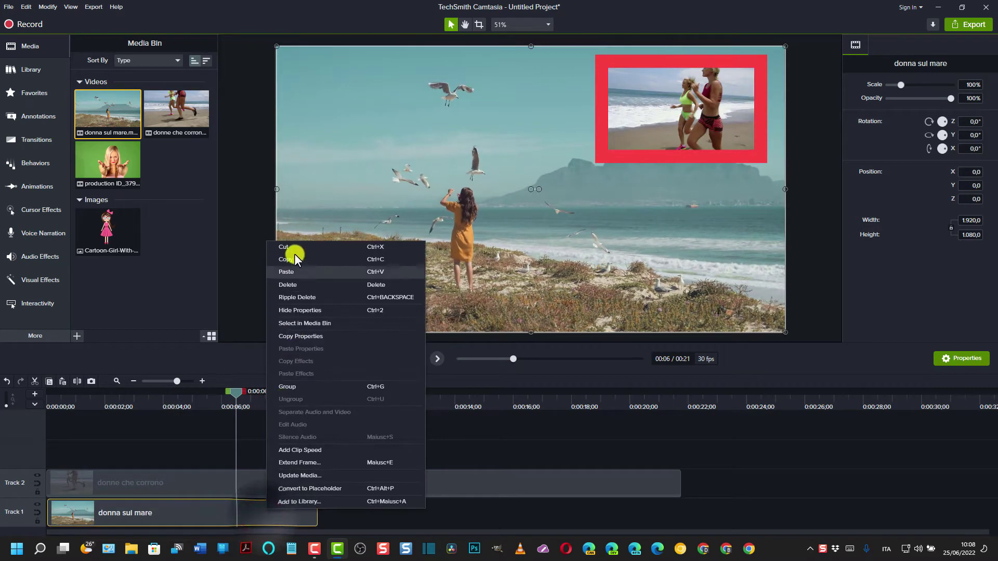
left_click(289, 248)
Move the donne che corrono clip down to Track 1 and remove its Border effect
left_click_drag(361, 482, 369, 512)
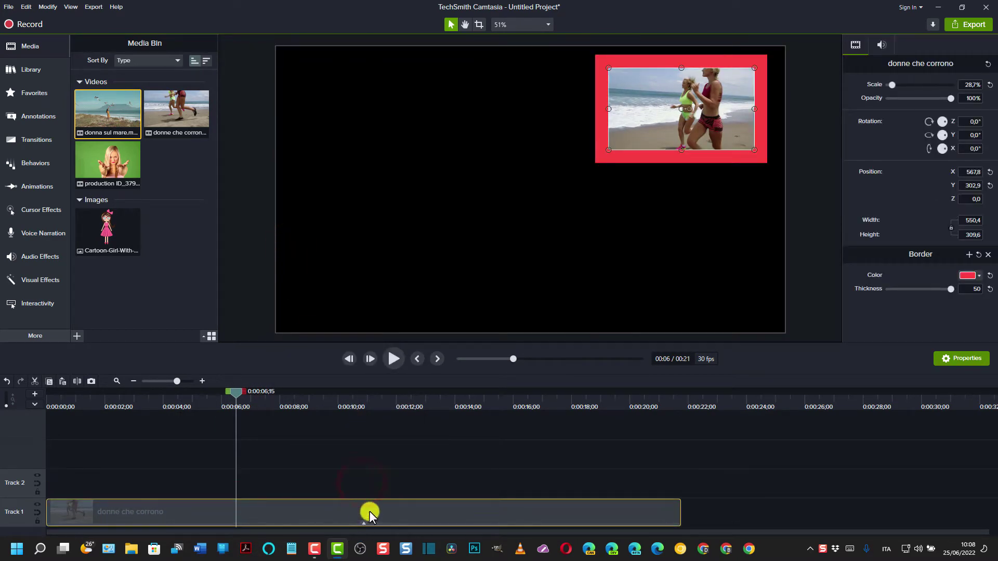
left_click(987, 255)
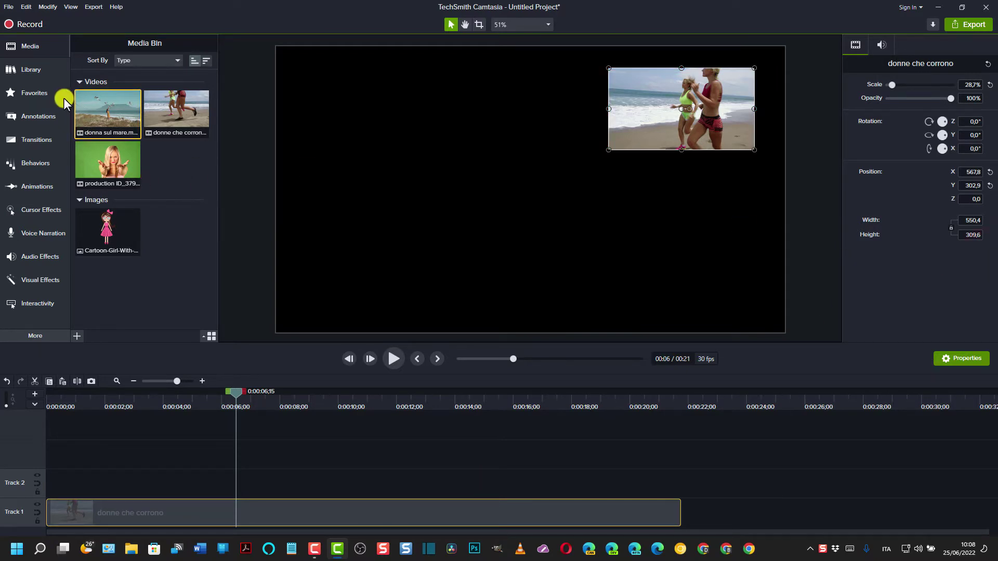
Add the Clip Speed visual effect to the donne che corrono clip on Track 1
left_click(30, 279)
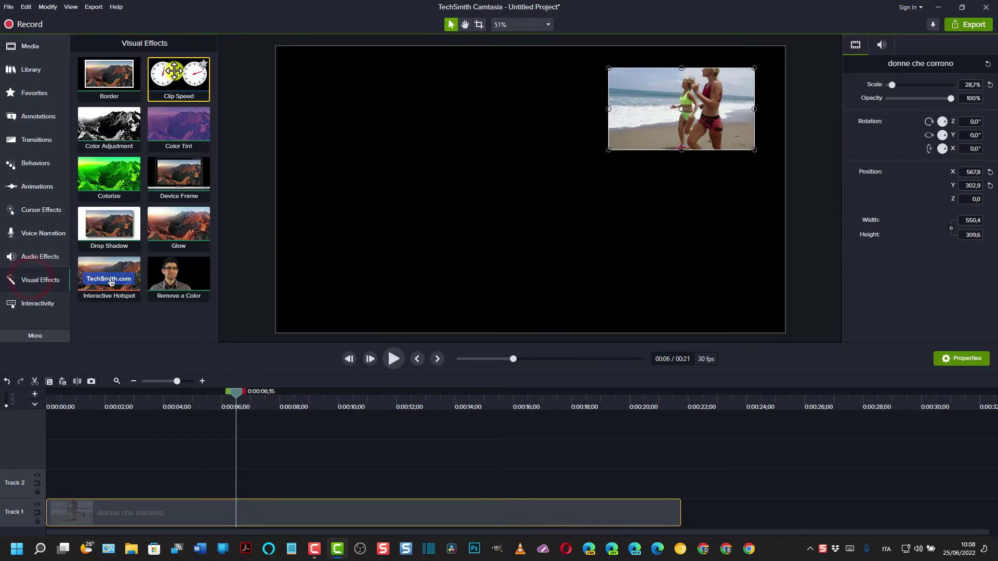
left_click_drag(234, 393, 115, 396)
left_click(169, 510)
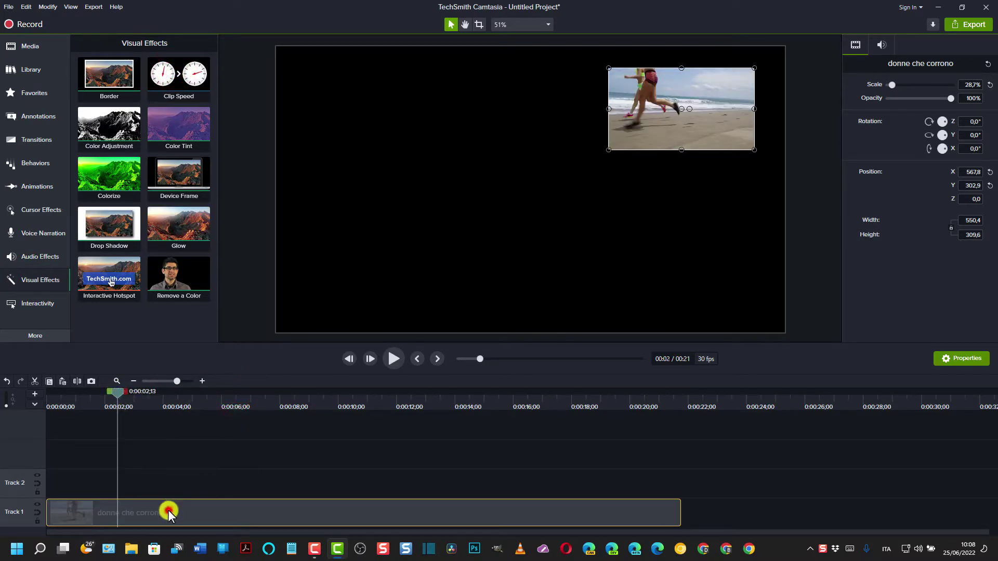
right_click(176, 84)
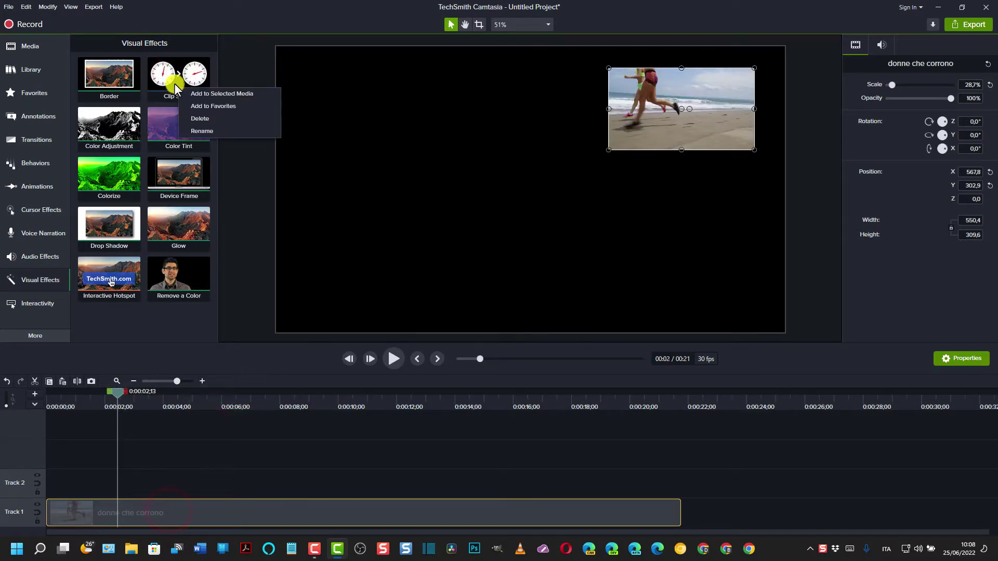
left_click(211, 95)
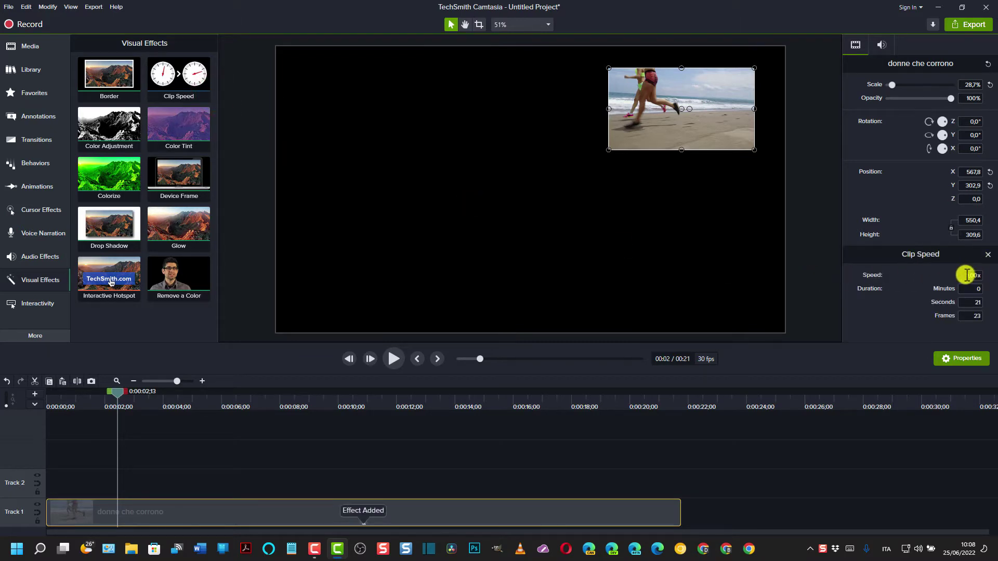
Set the speed of the donne che corrono clip to 4x
left_click(965, 275)
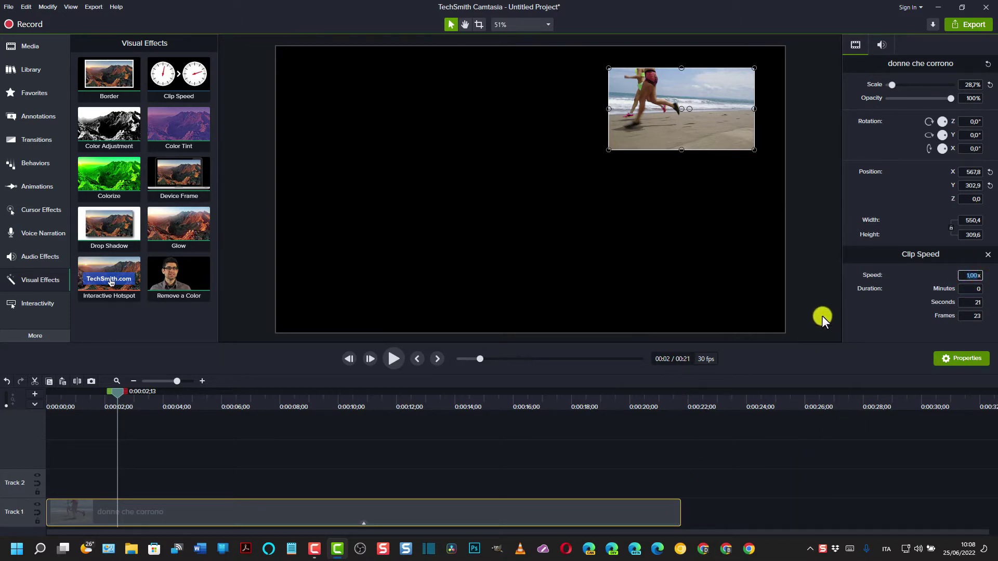
left_click(962, 276)
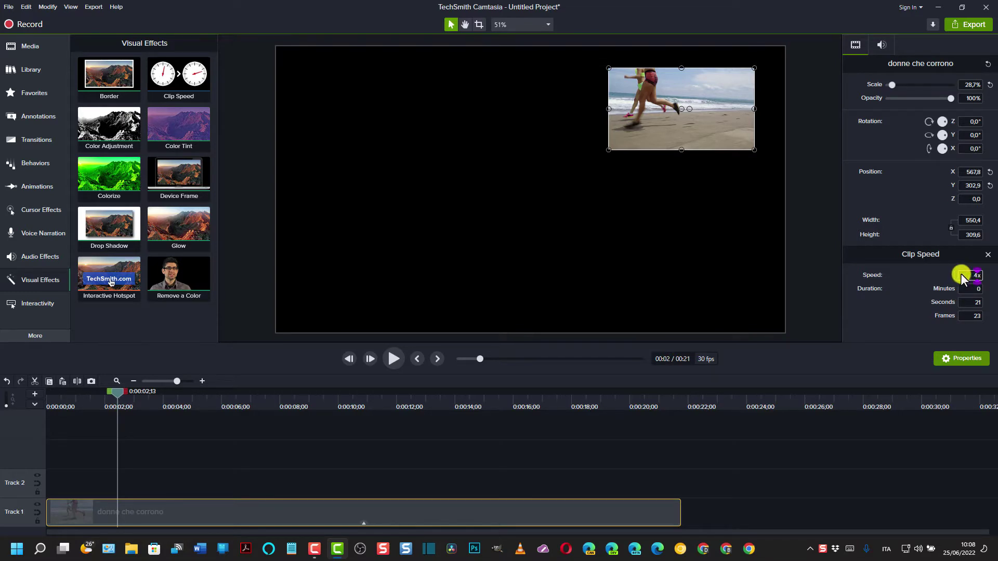
type("4")
key("Return")
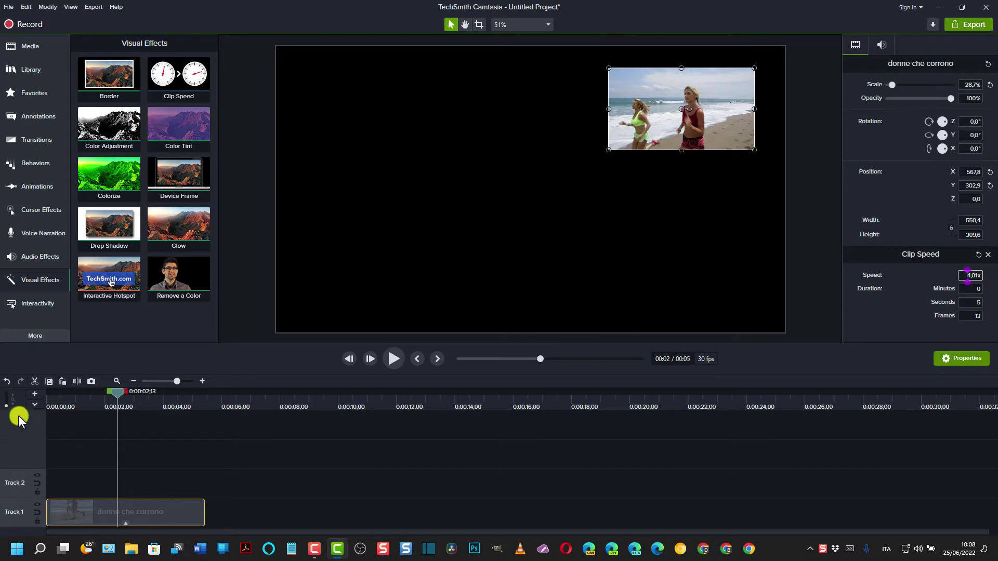
Preview the sped-up clip from the start of the timeline
left_click_drag(116, 393, 11, 403)
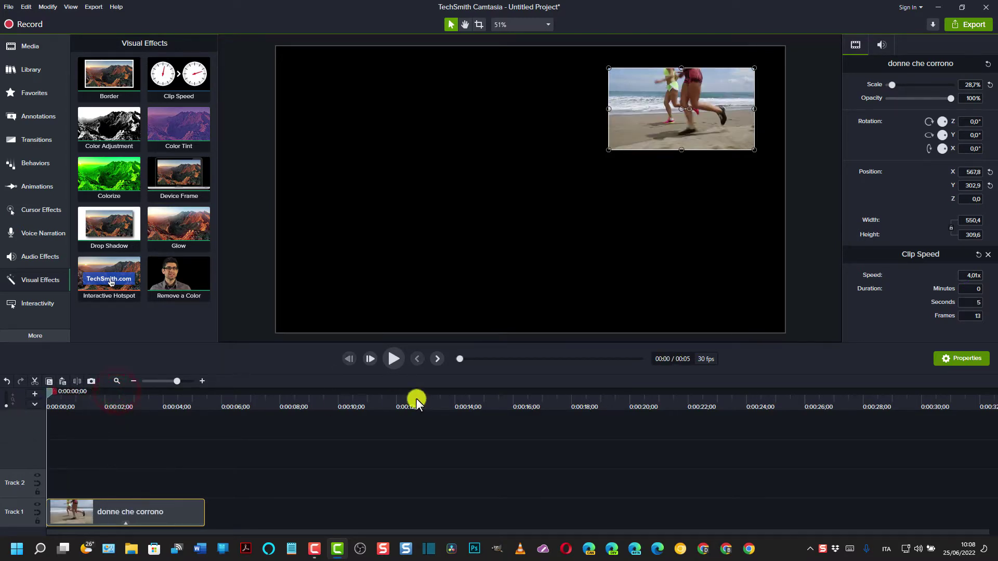
left_click(394, 358)
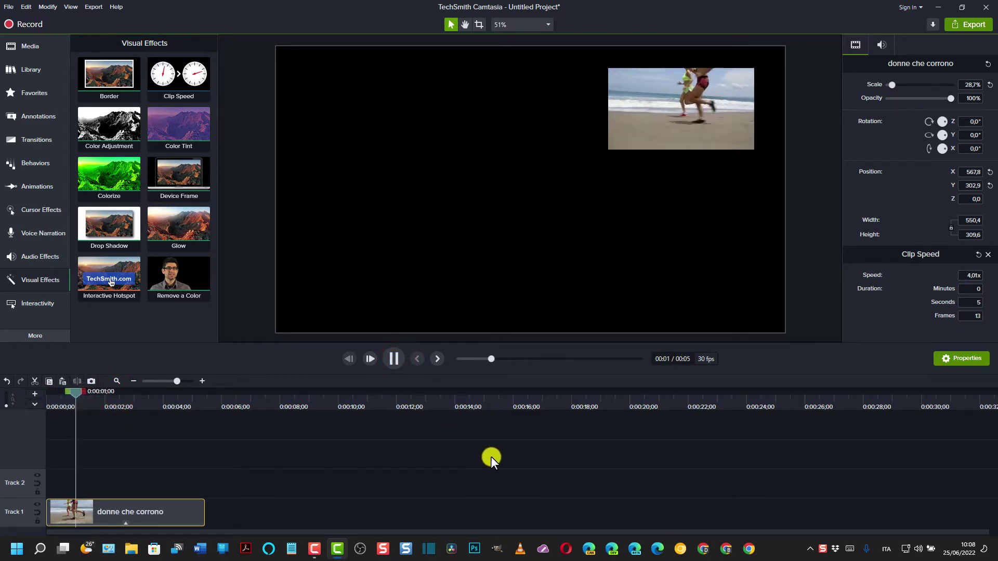
left_click(396, 356)
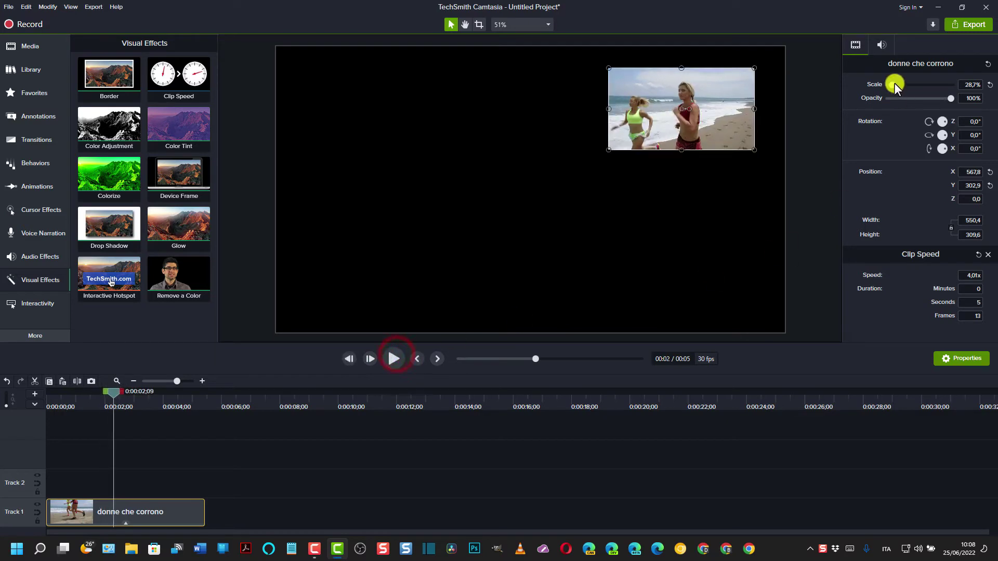
Set the clip's scale to 100% and centre it on the canvas so it fills the video frame
left_click(966, 84)
type("100")
key("Return")
left_click_drag(603, 187, 528, 198)
Preview the full-frame, sped-up clip from one second into the timeline
left_click_drag(113, 392, 76, 392)
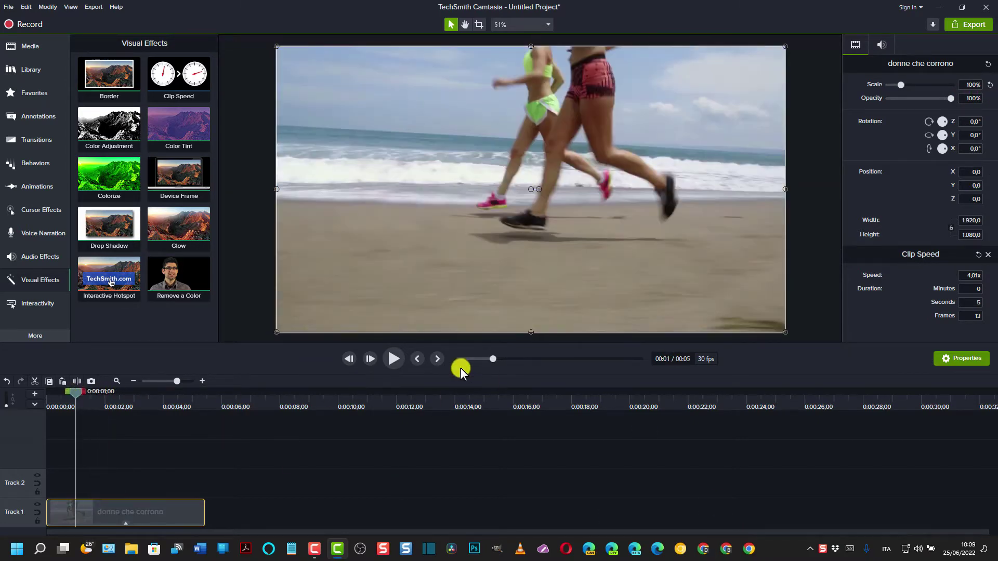
left_click(391, 357)
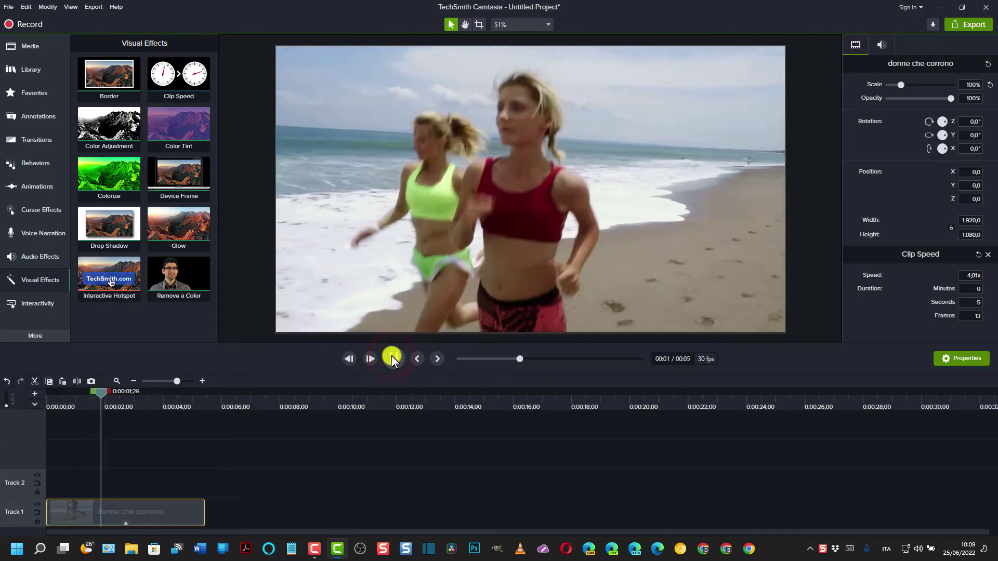
left_click(391, 357)
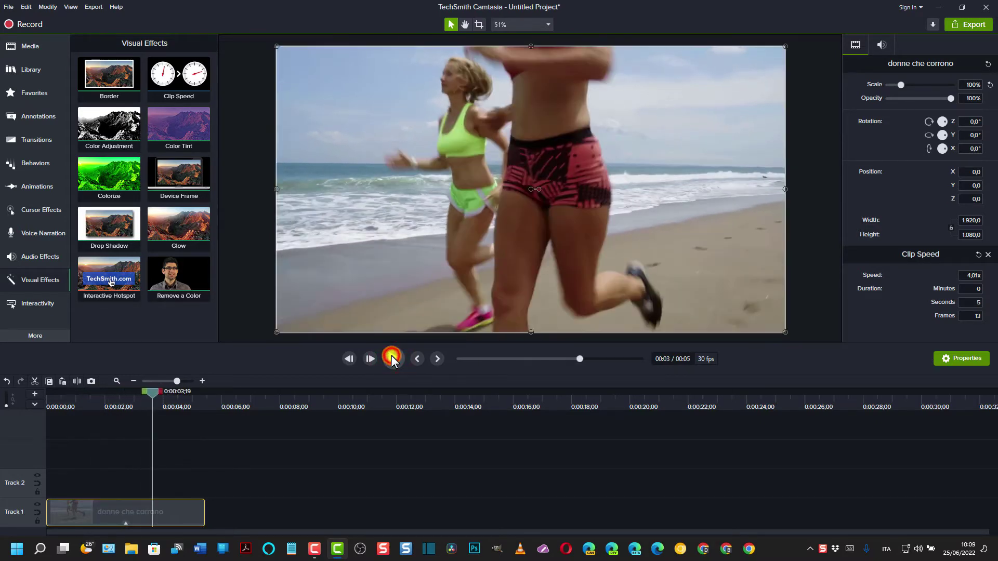
Set the clip's speed to 0,4x for slow motion
left_click(968, 277)
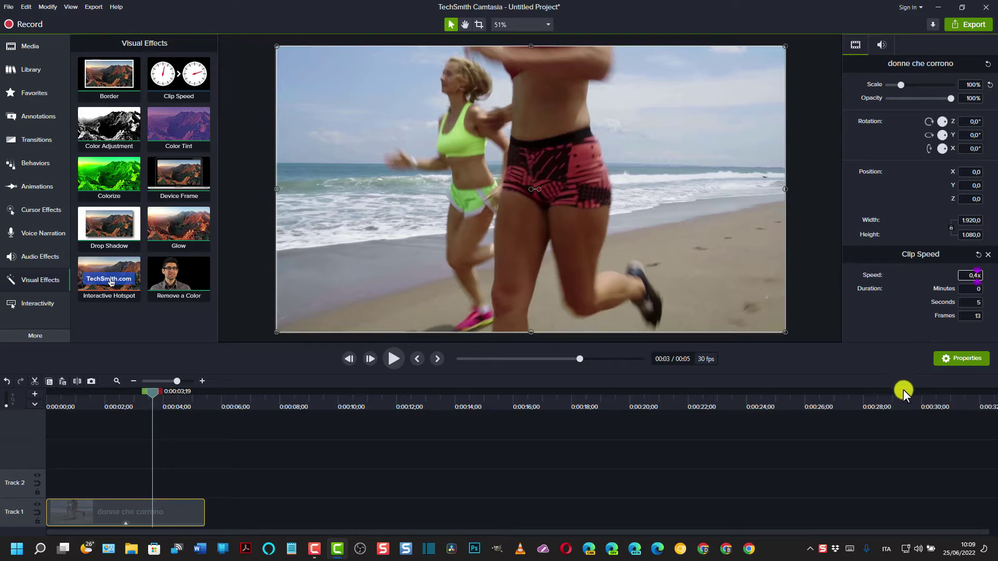
key("Return")
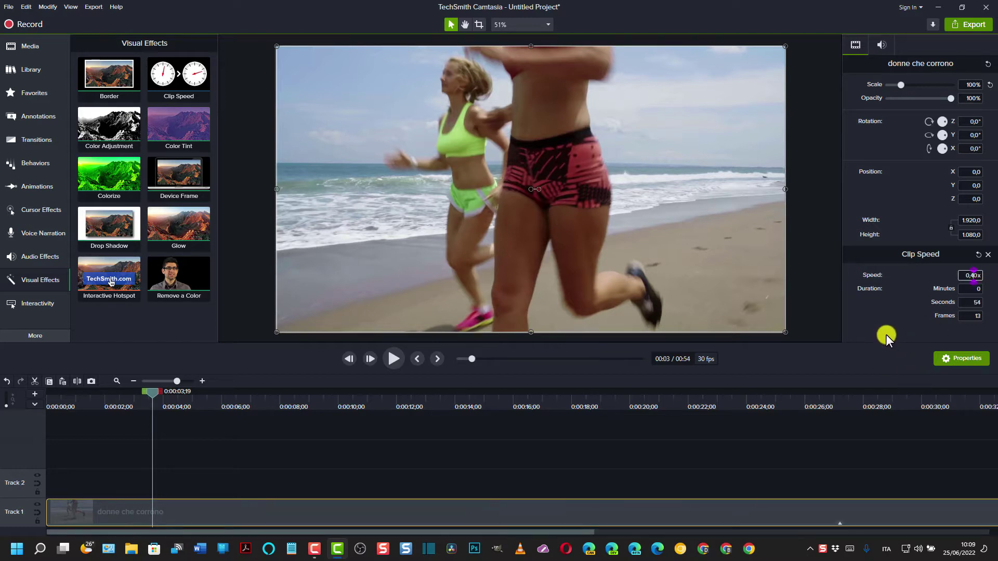
Preview the slowed clip from about two seconds into the timeline, and remove its Clip Speed effect
left_click_drag(154, 393, 125, 393)
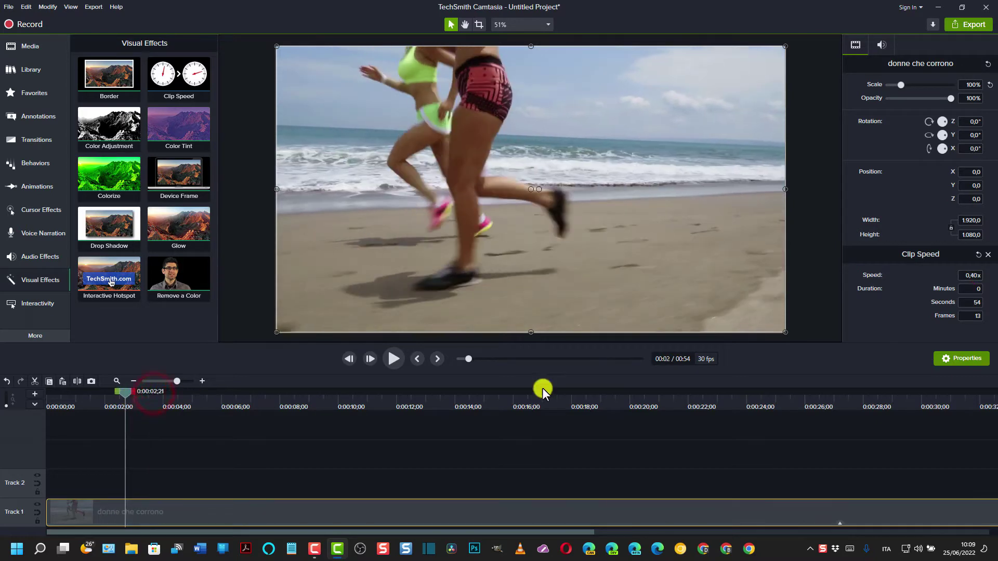
left_click(392, 359)
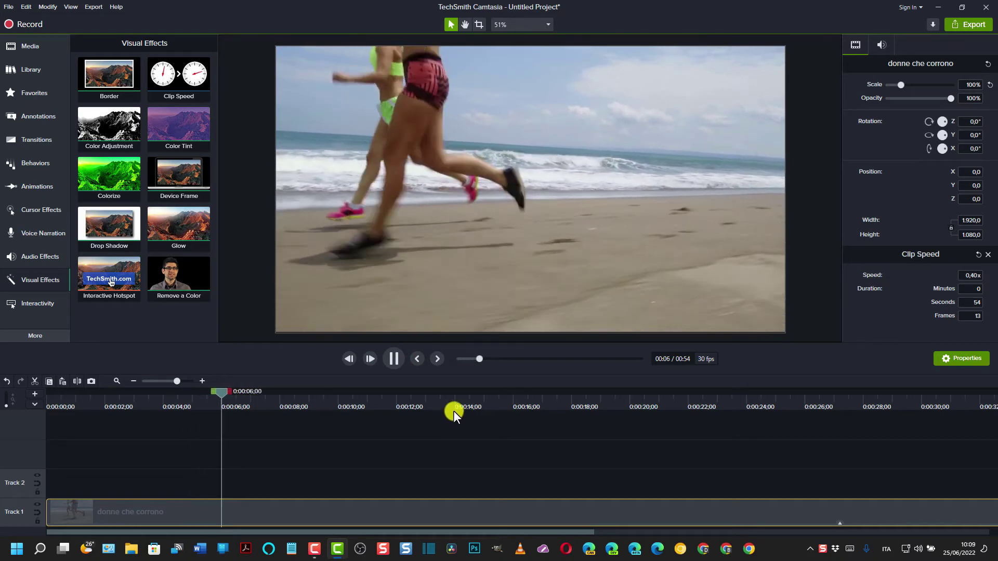
key("space")
left_click(985, 255)
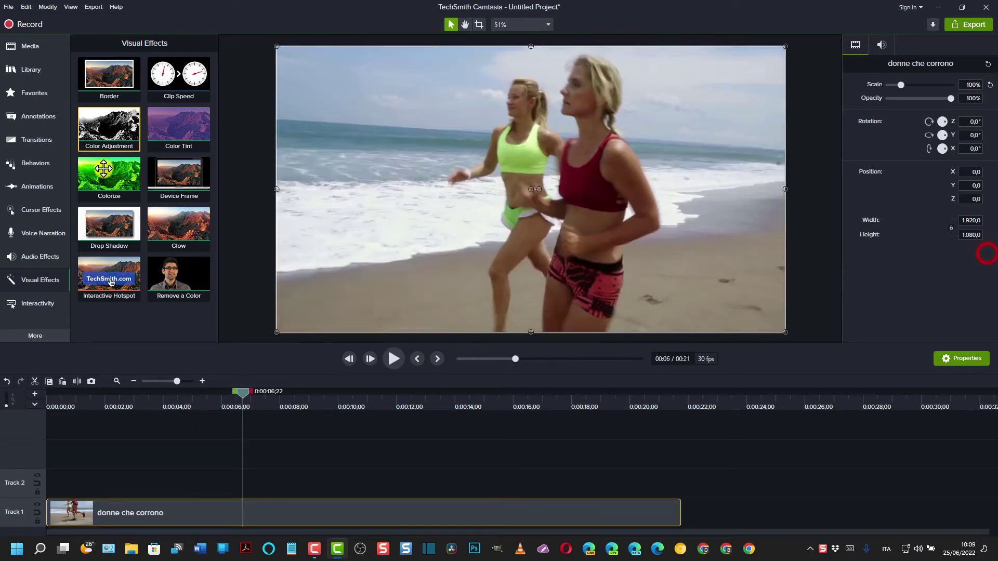
Apply the Color Adjustment visual effect to the donne che corrono clip, with the playhead at about four seconds
left_click_drag(241, 391, 170, 398)
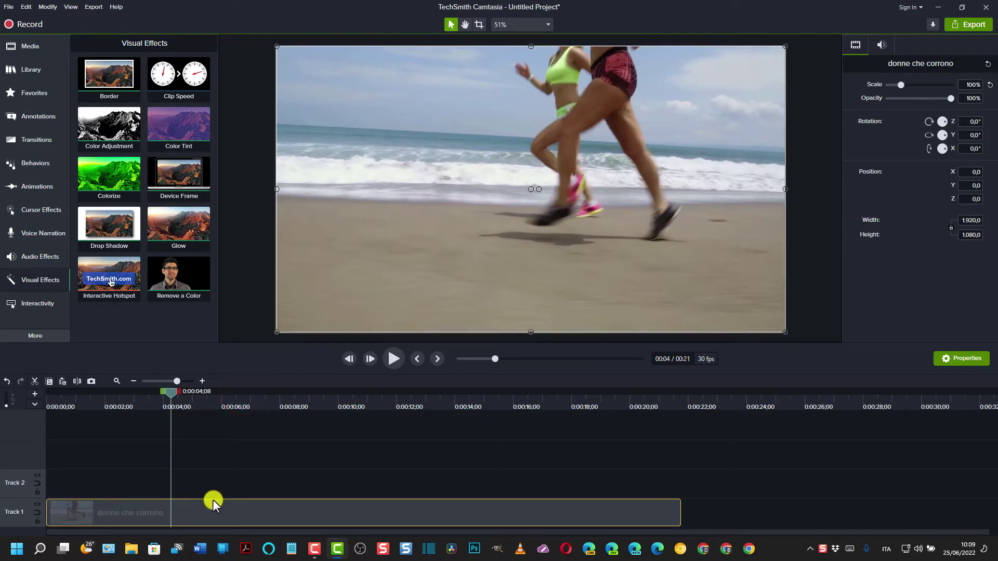
right_click(104, 130)
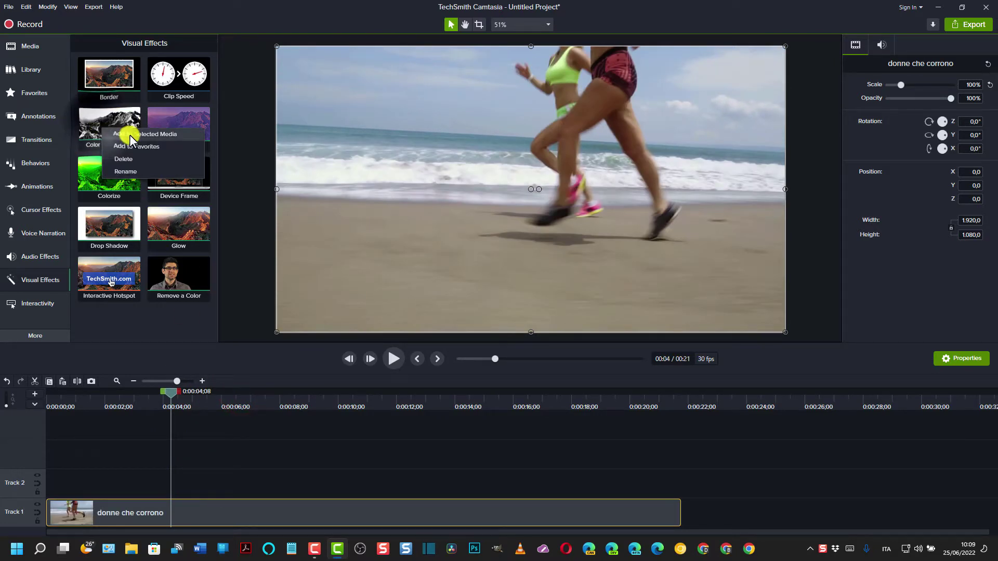
left_click(95, 118)
left_click_drag(95, 117, 145, 512)
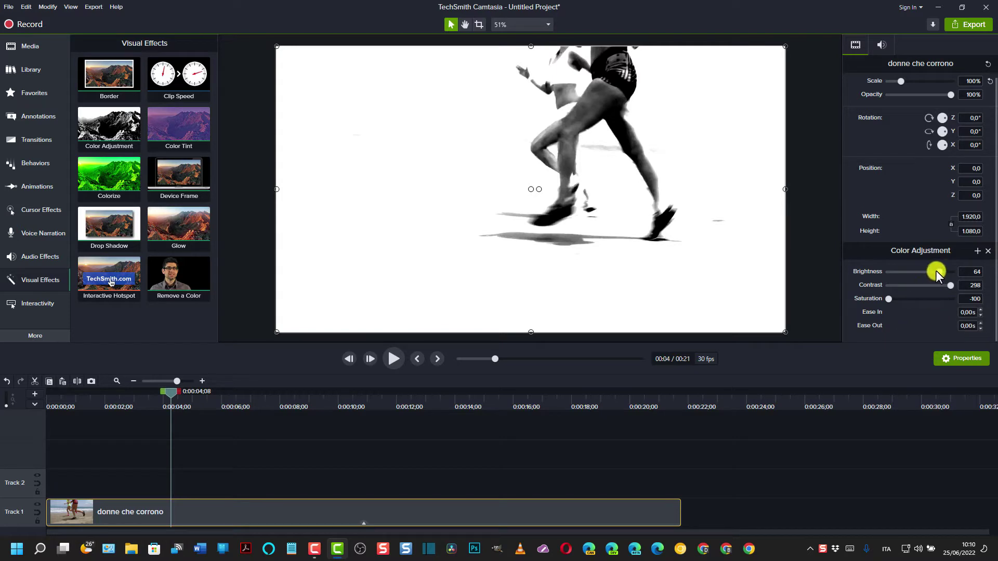
Adjust the Color Adjustment effect to brightness 2, contrast 4 and saturation -100
left_click_drag(938, 272, 919, 276)
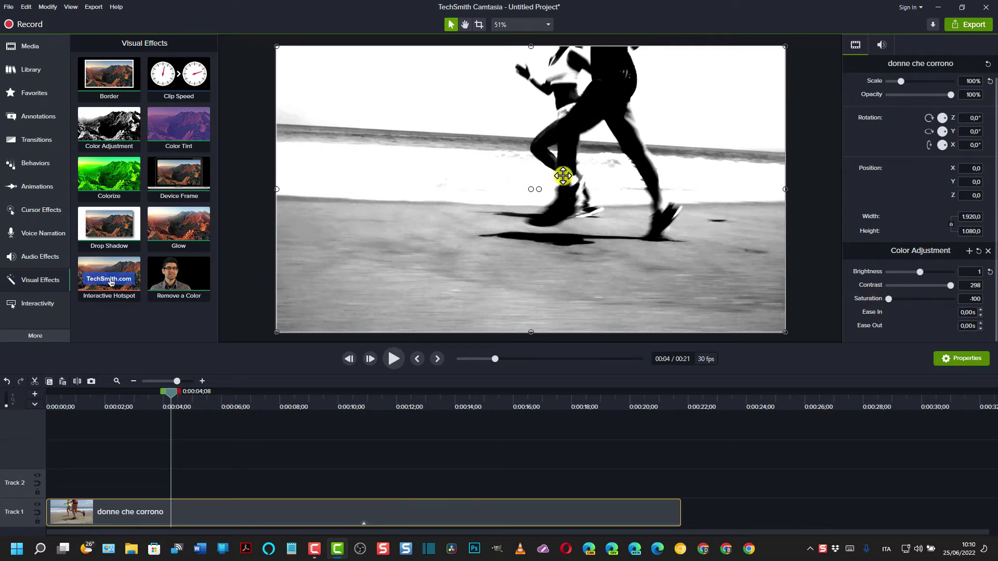
left_click_drag(887, 301, 917, 269)
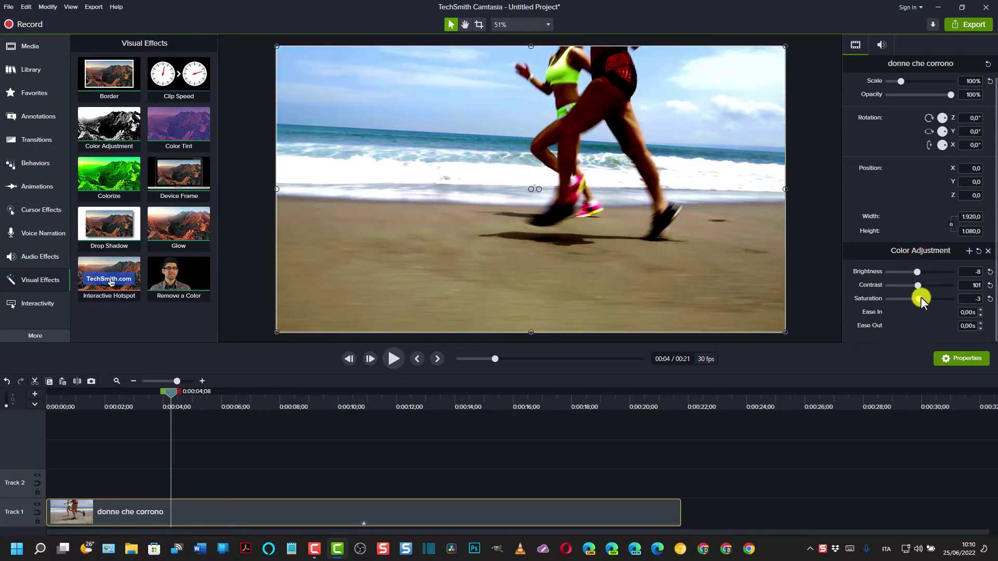
left_click_drag(918, 297, 922, 273)
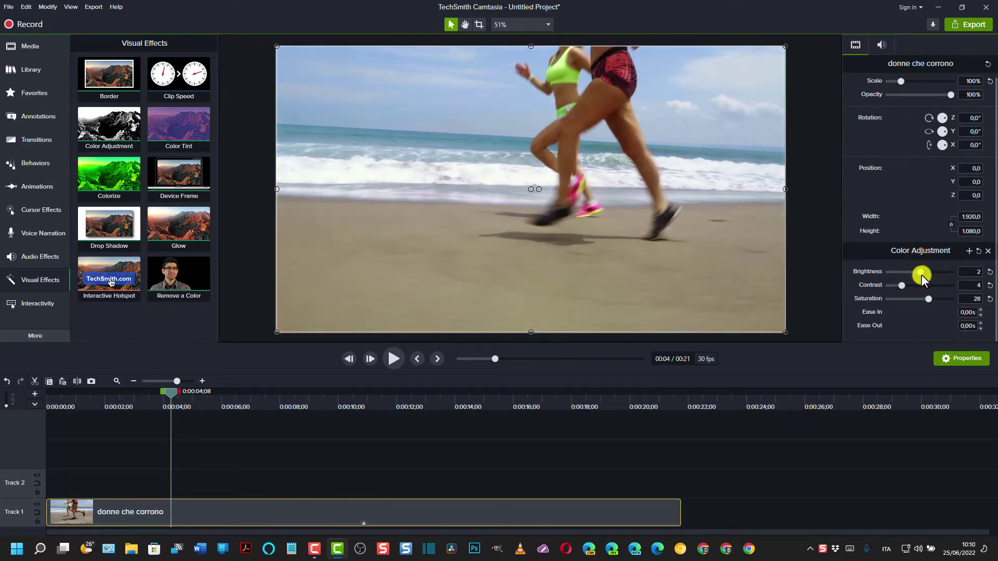
left_click_drag(926, 300, 930, 301)
left_click_drag(928, 299, 871, 308)
Set the Color Adjustment effect's Ease In to 3,30 s and Ease Out to 3,40 s
left_click(981, 309)
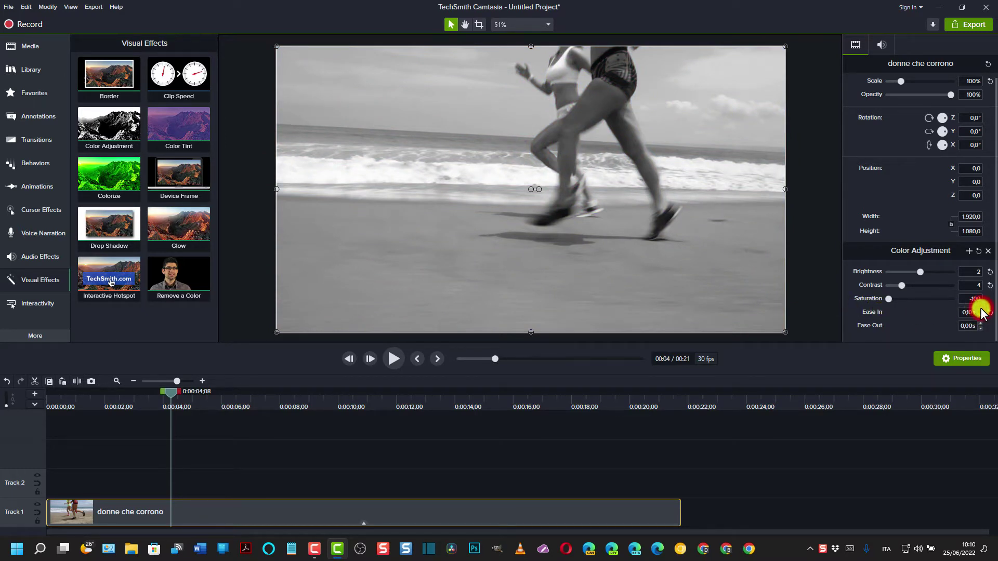
left_click(980, 309)
left_click(980, 324)
left_click(981, 323)
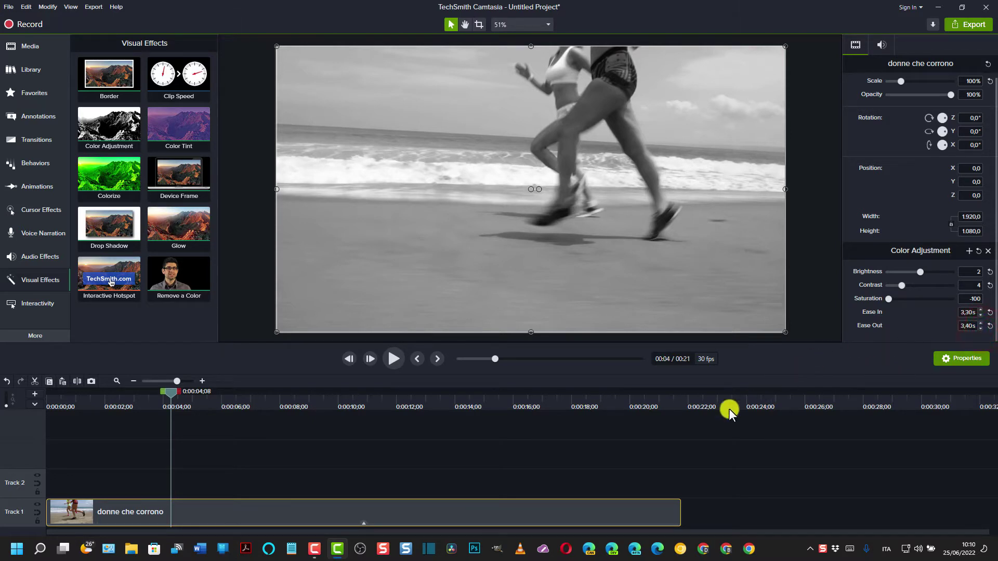
Preview the eased Color Adjustment from the clip's start and from about twelve seconds to its end, and remove the effect
left_click_drag(171, 395, 46, 401)
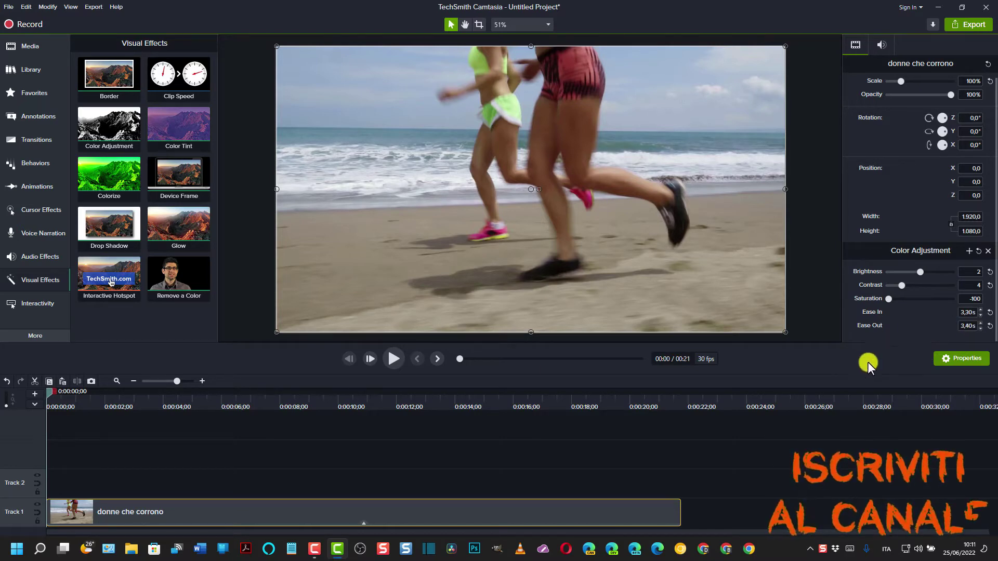
left_click(394, 358)
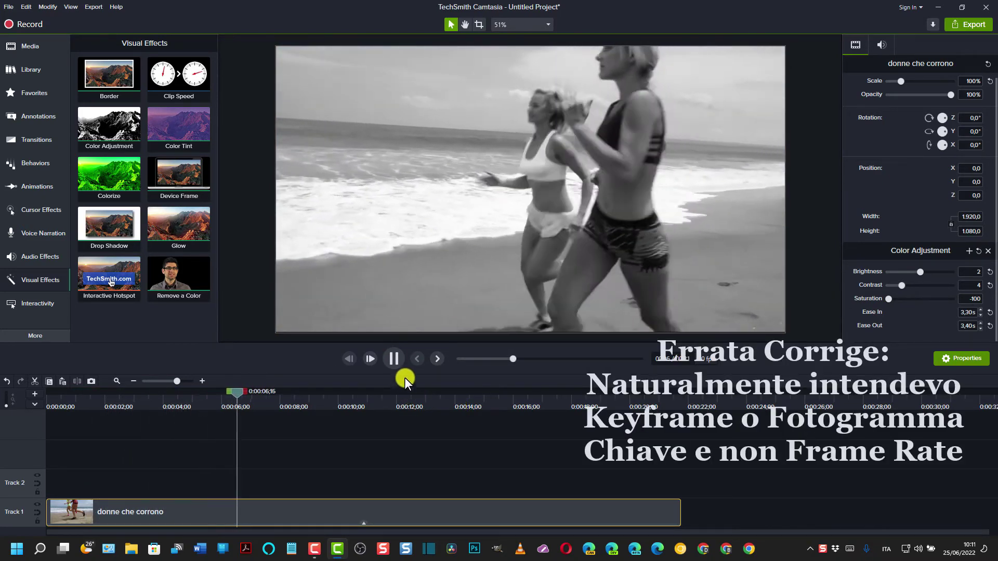
left_click(393, 359)
left_click_drag(262, 394, 408, 396)
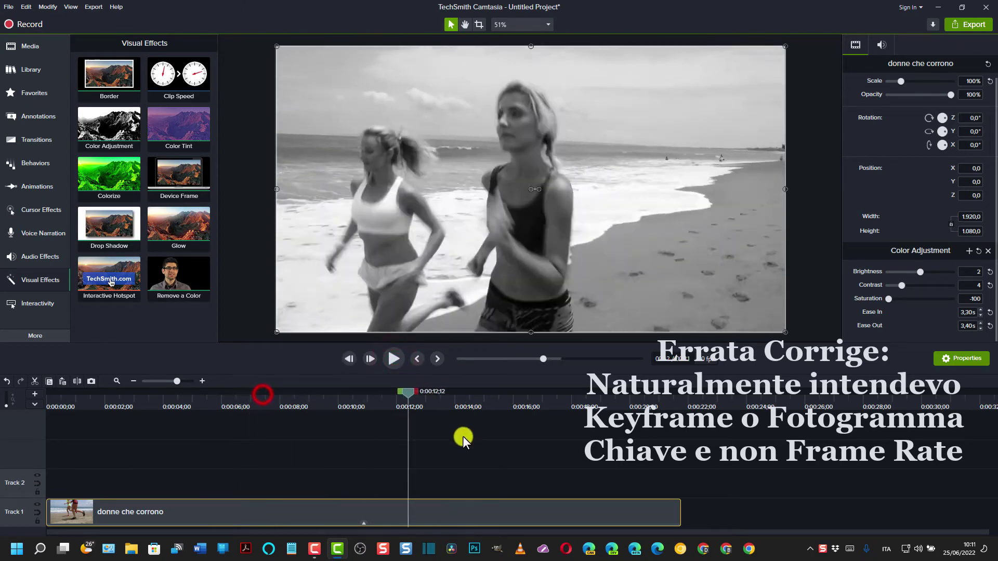
left_click(394, 359)
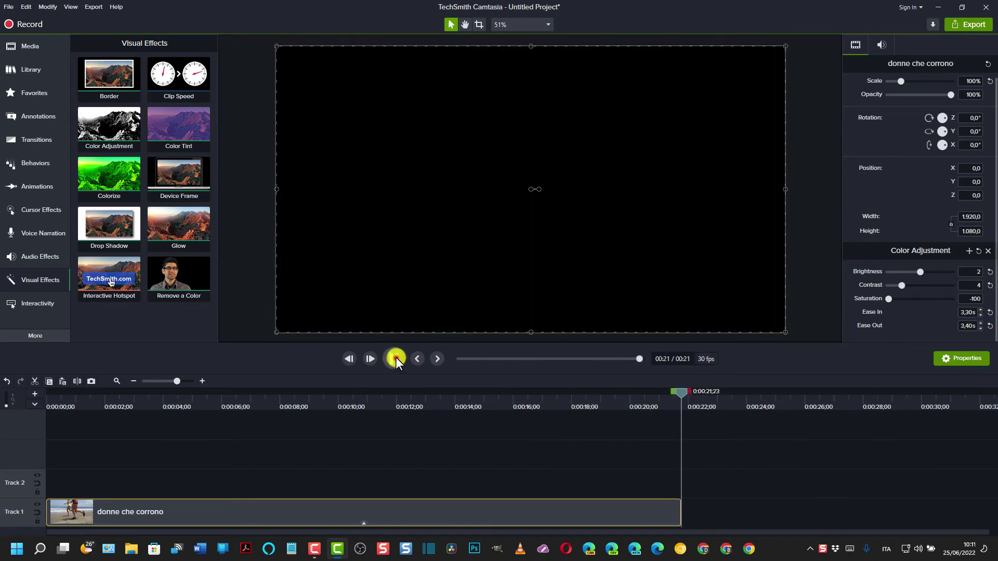
left_click(395, 359)
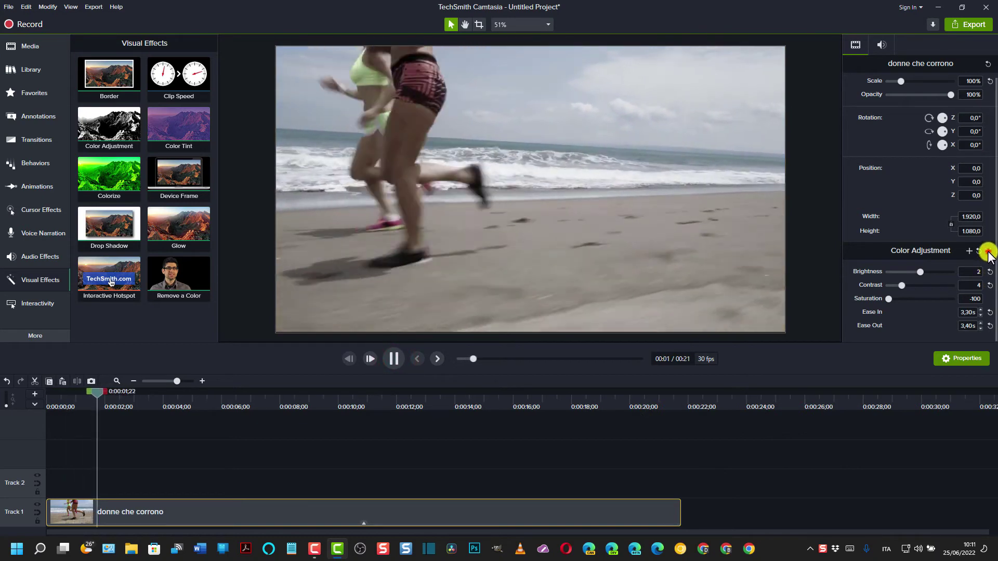
left_click(987, 253)
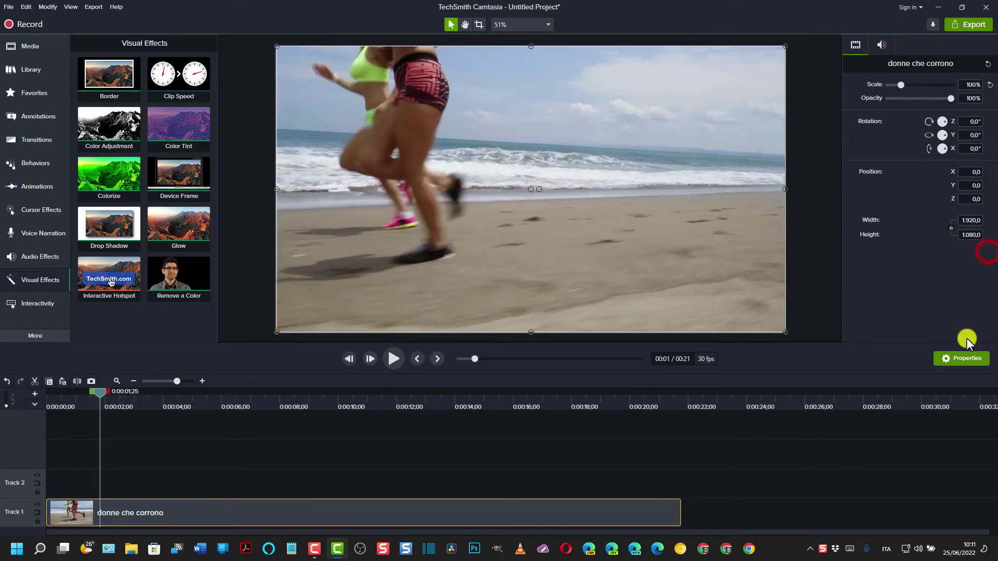
Apply the Color Tint effect to the donne che corrono clip with light tone #2EFFA4 and a deeper, more saturated blue dark tone
right_click(179, 127)
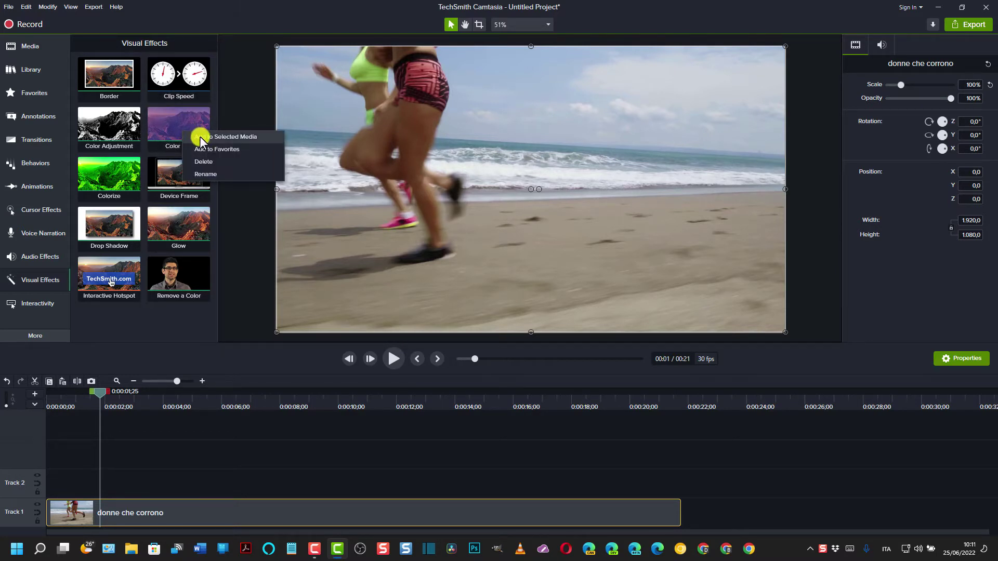
left_click(199, 136)
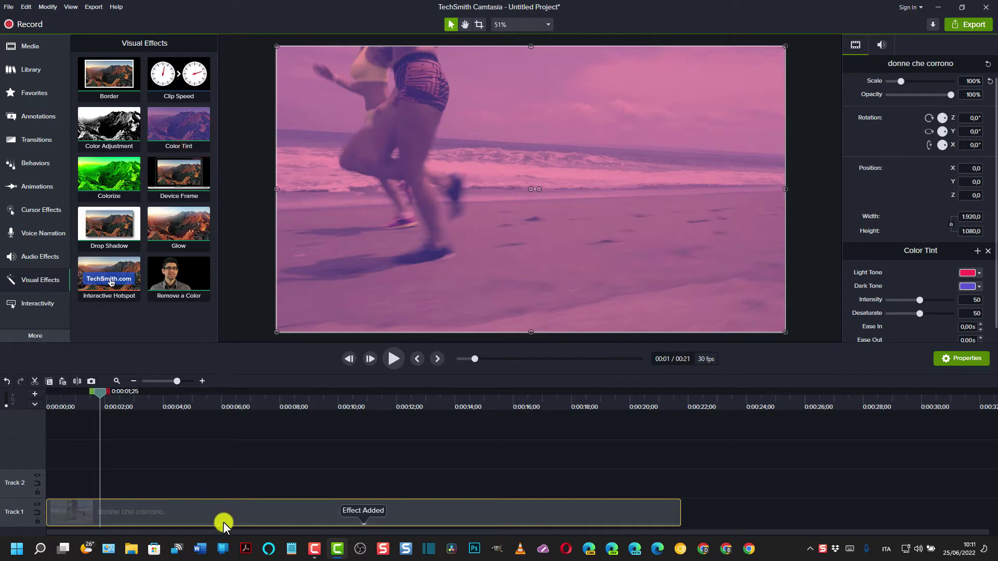
left_click(967, 274)
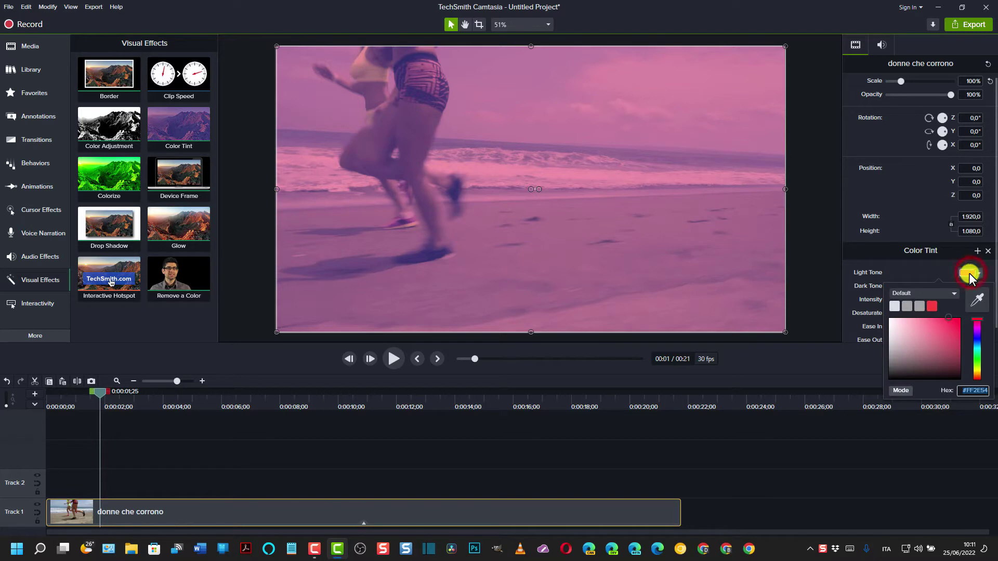
left_click(978, 354)
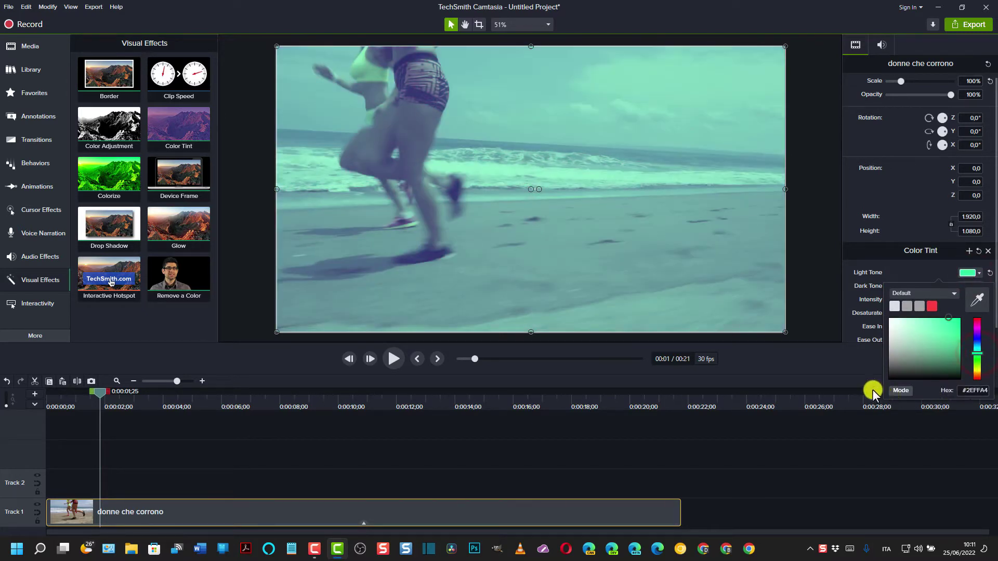
left_click(868, 370)
left_click(962, 285)
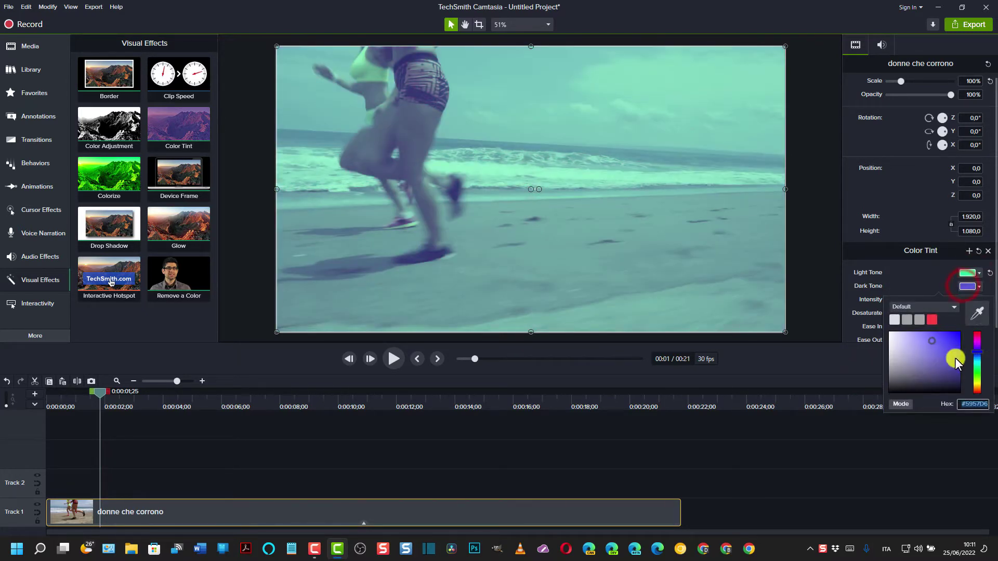
left_click(977, 353)
left_click(861, 369)
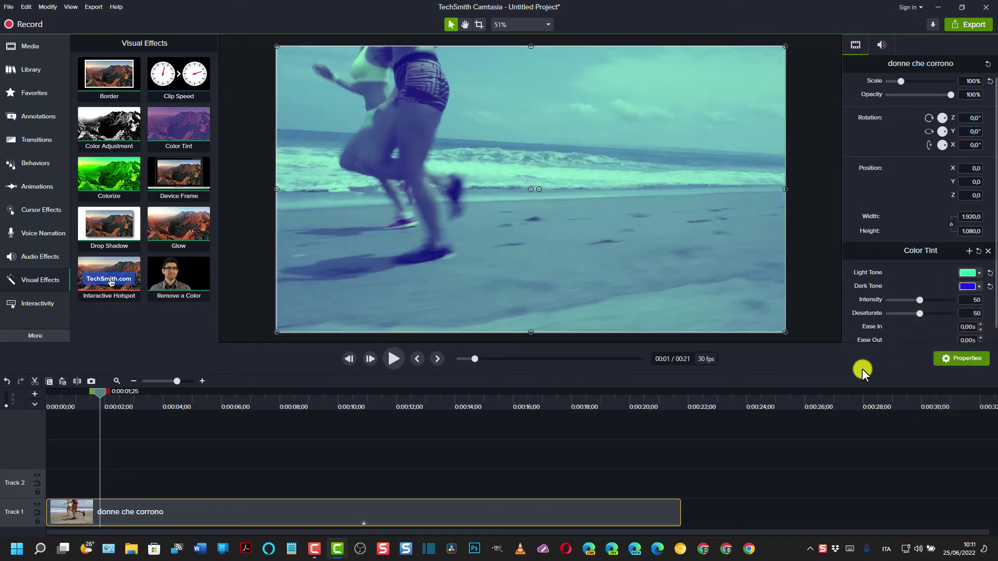
Set the Color Tint intensity to 22 and desaturate to 51 with the playhead at about five seconds, and remove the effect
left_click_drag(110, 390, 215, 410)
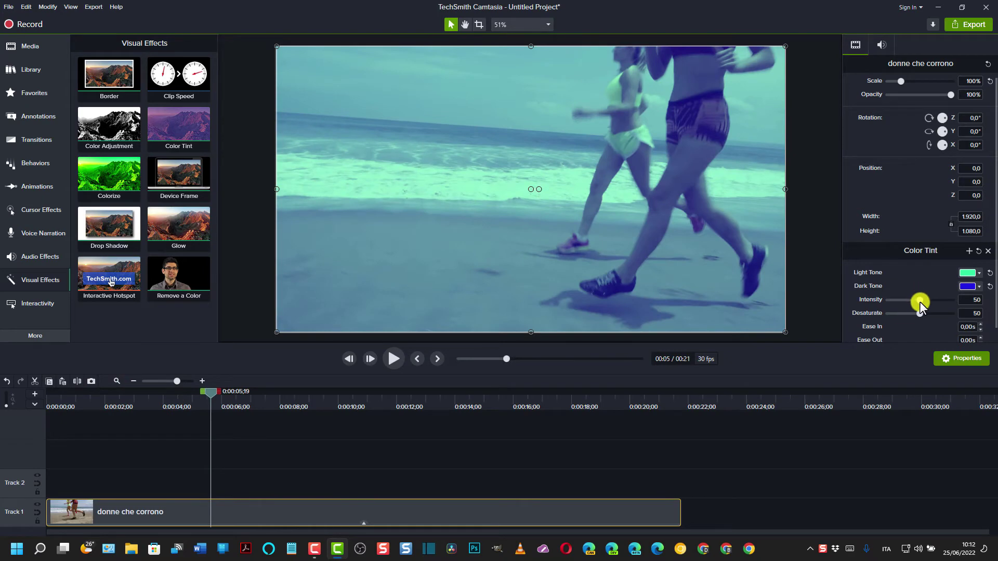
mouse_move(920, 301)
left_mouse_down()
mouse_move(949, 304)
mouse_move(902, 311)
mouse_move(949, 315)
mouse_move(920, 314)
left_mouse_up()
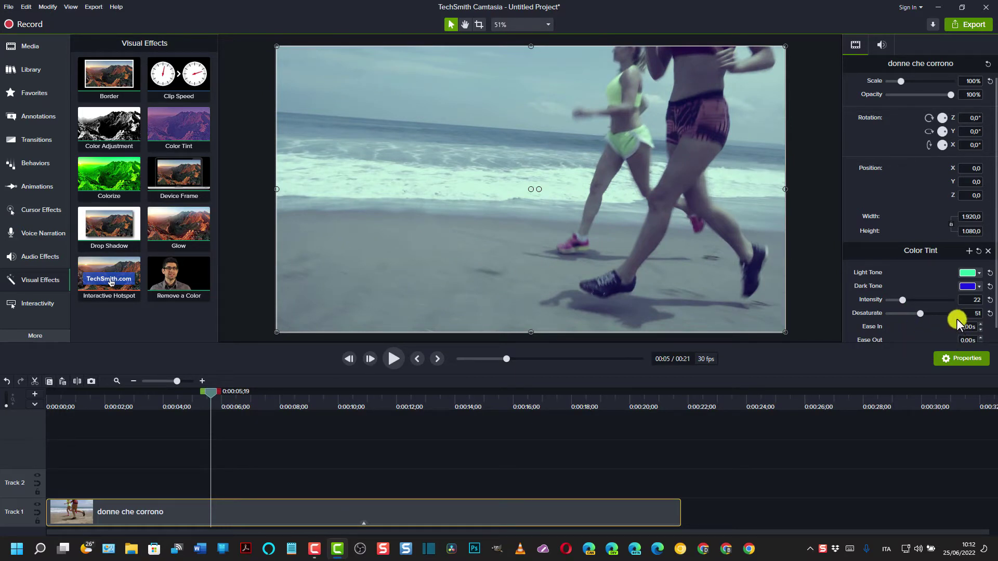
left_click(987, 251)
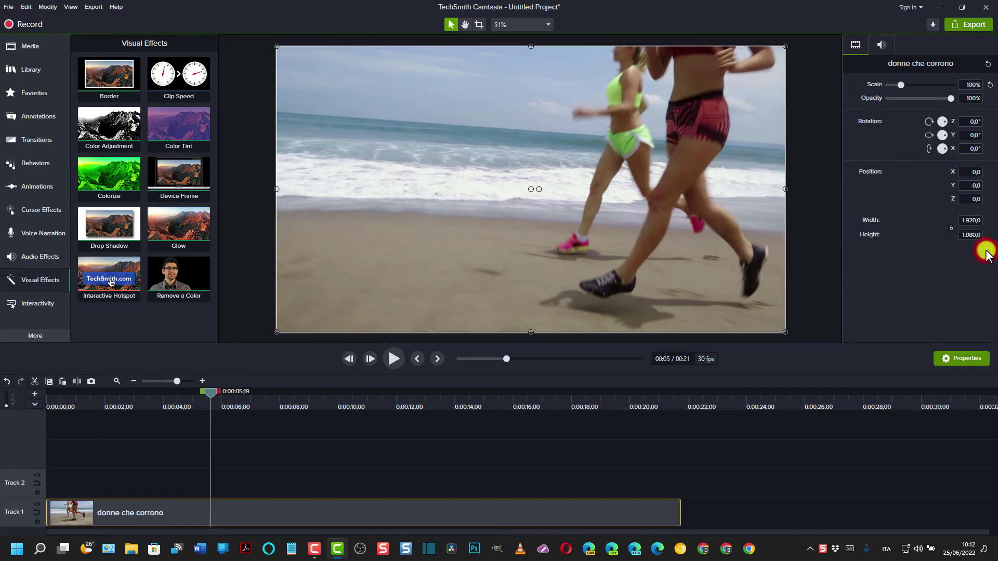
Apply the Colorize effect to the donne che corrono clip in color #C6FF00 with an amount of 31%, and remove the effect
left_click(110, 179)
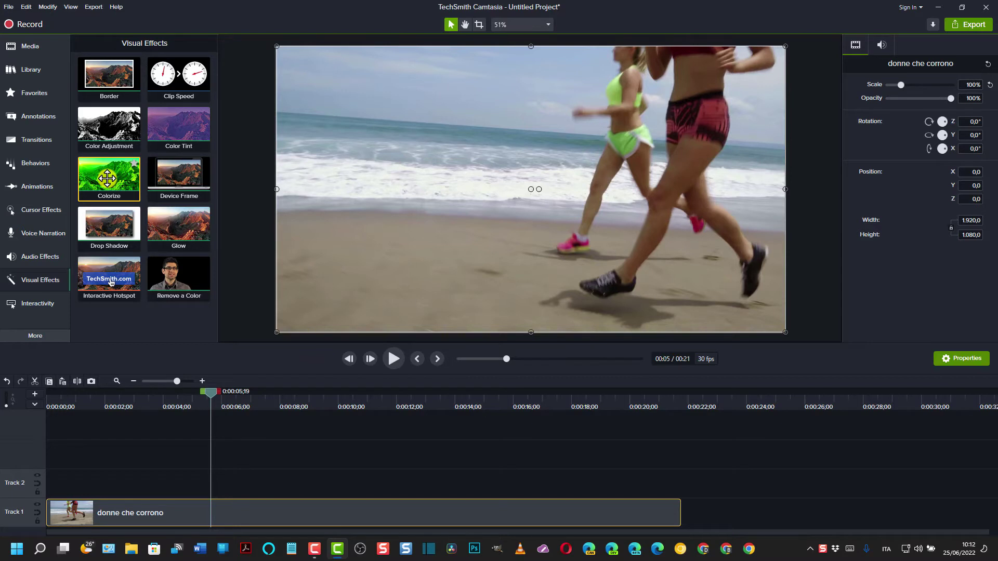
right_click(107, 178)
left_click(138, 190)
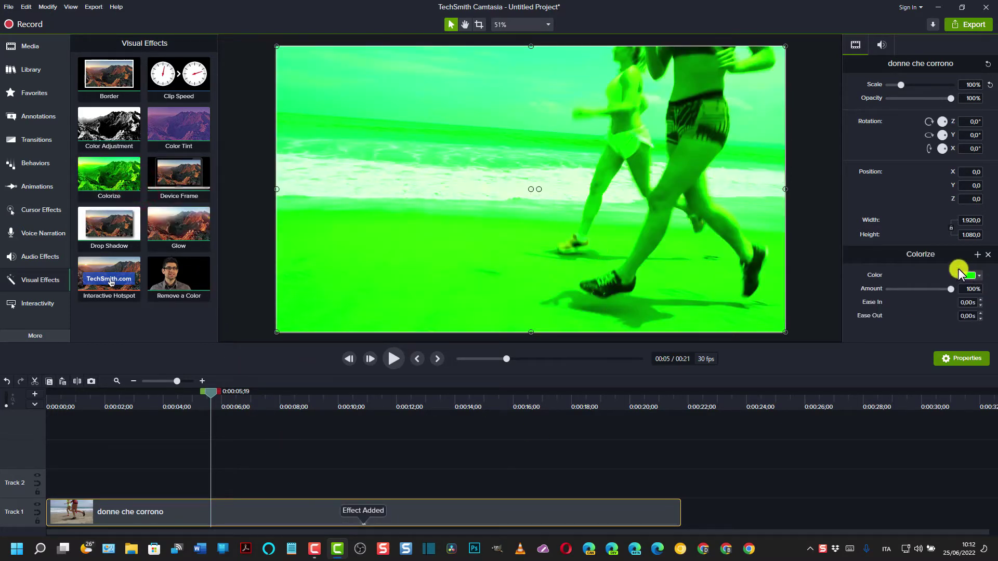
left_click(964, 275)
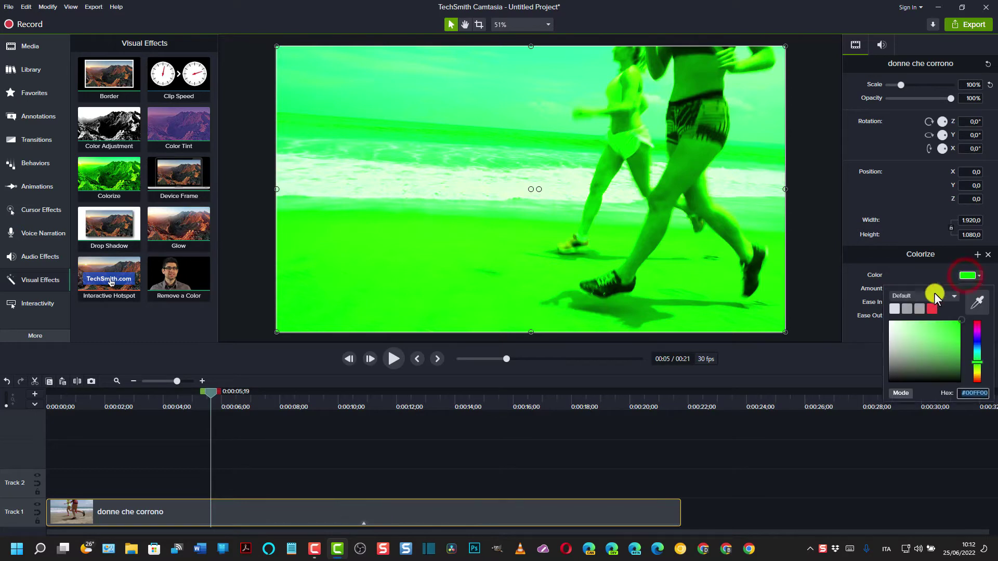
left_click(977, 370)
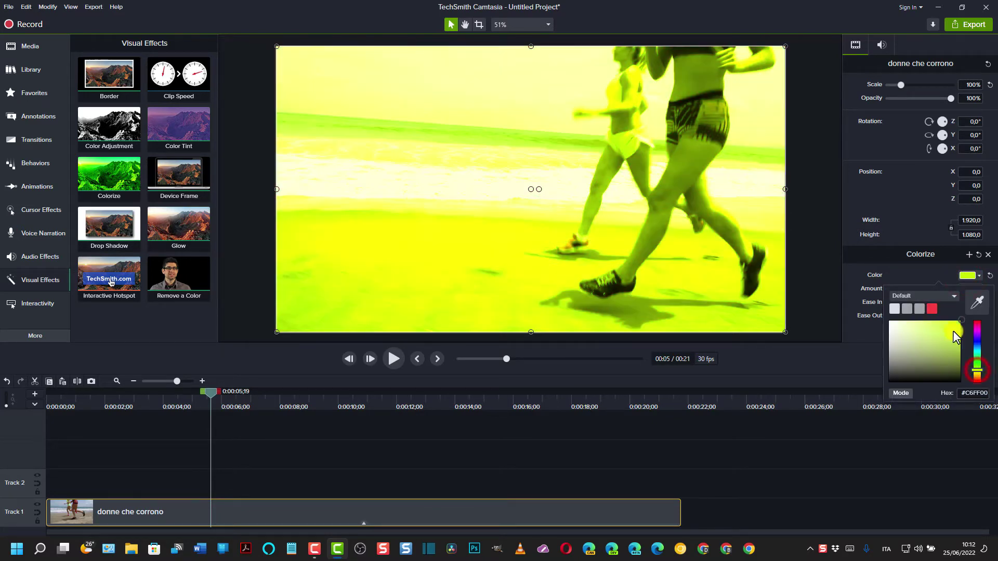
left_click(865, 353)
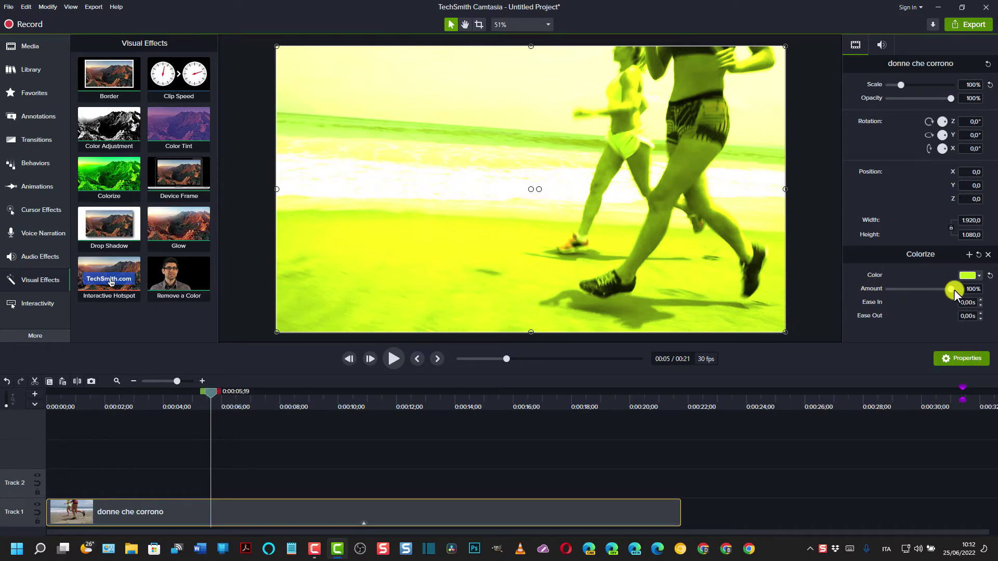
left_click_drag(952, 289, 905, 293)
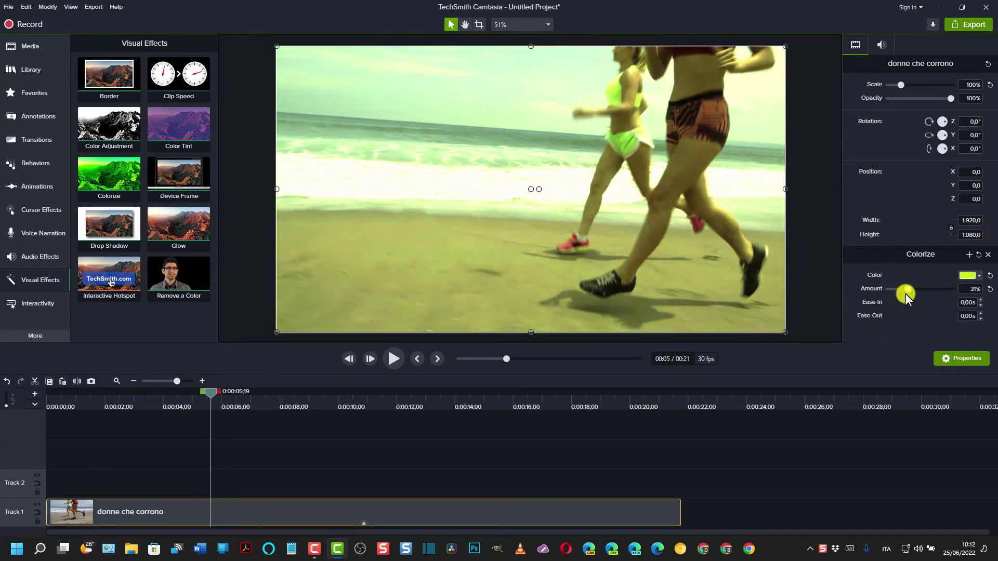
left_click(987, 254)
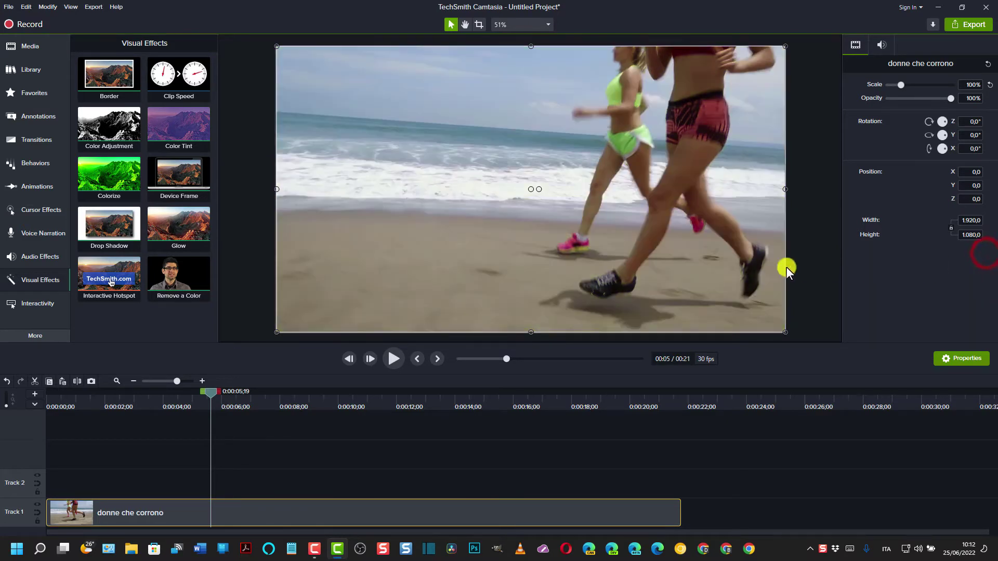
Apply the Device Frame effect to the donne che corrono clip and preview it from about four seconds
right_click(174, 179)
left_click(201, 185)
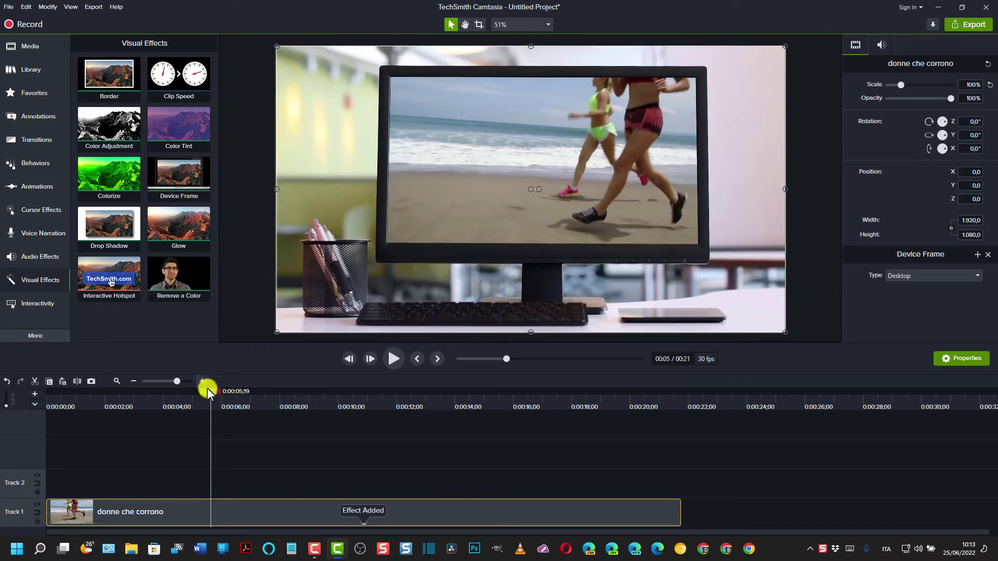
left_click_drag(207, 392, 163, 395)
left_click(394, 358)
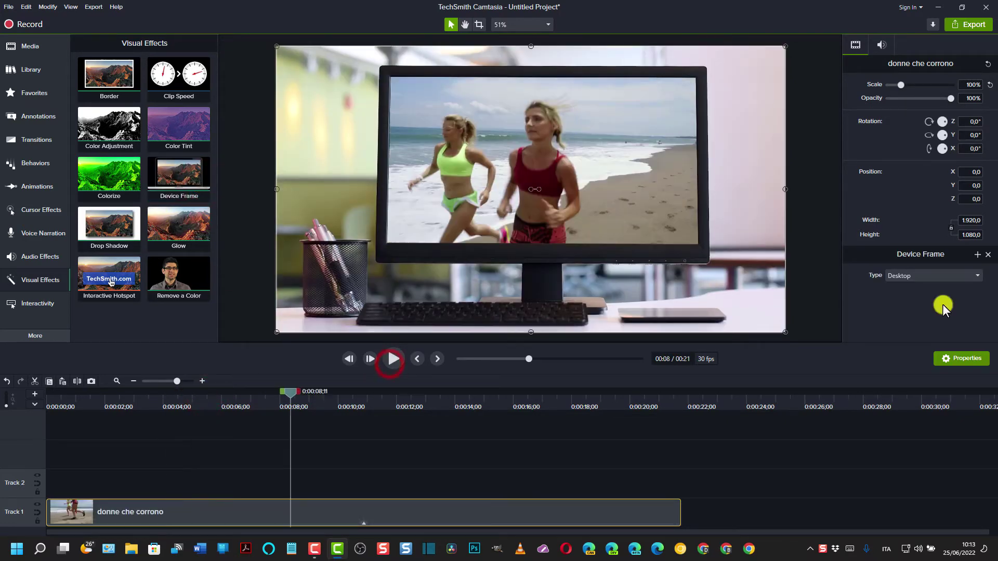
Change the device frame type to iPhone and to MacBook Pro, scrubbing through the clip with each frame
left_click(974, 275)
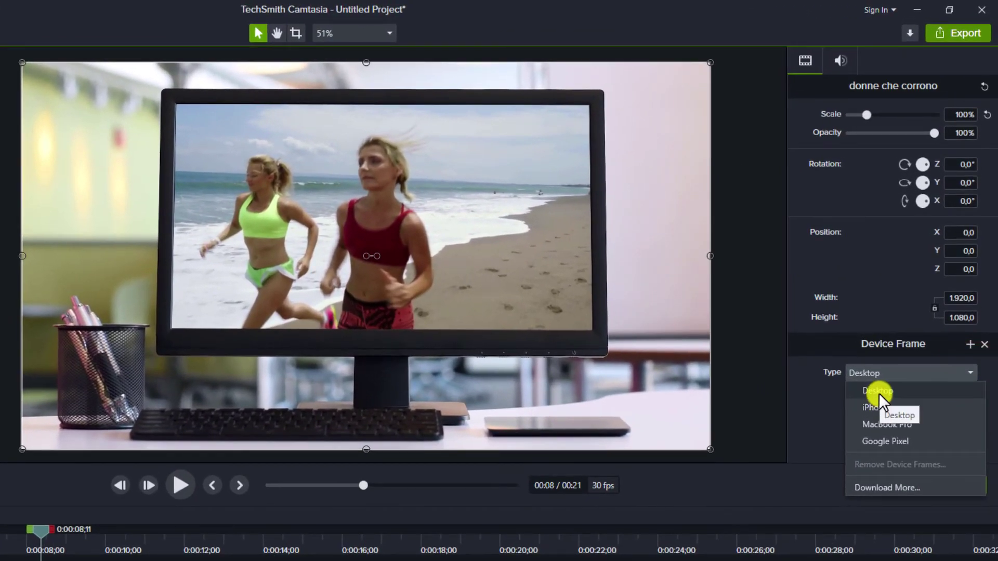
left_click(878, 406)
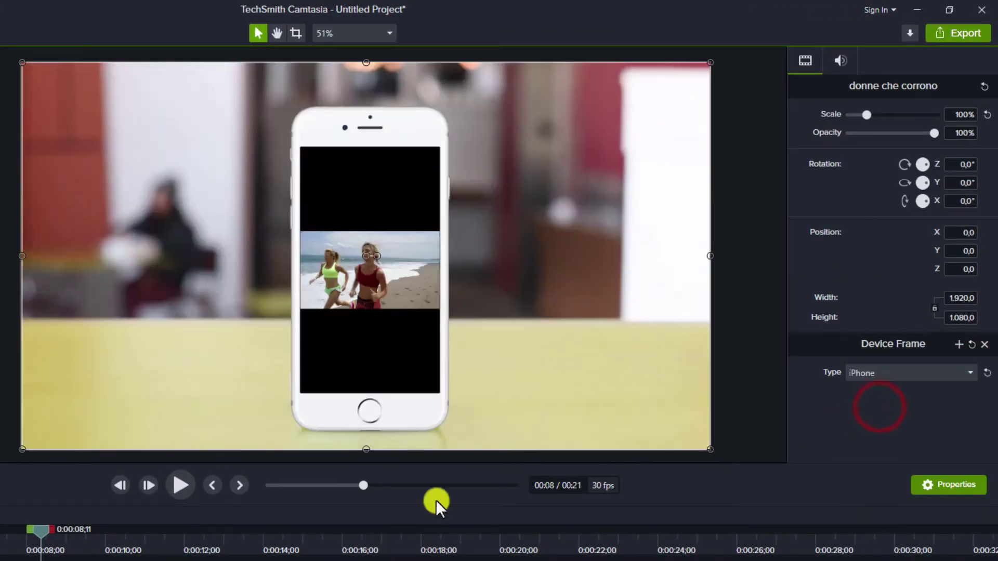
left_click_drag(42, 537, 16, 536)
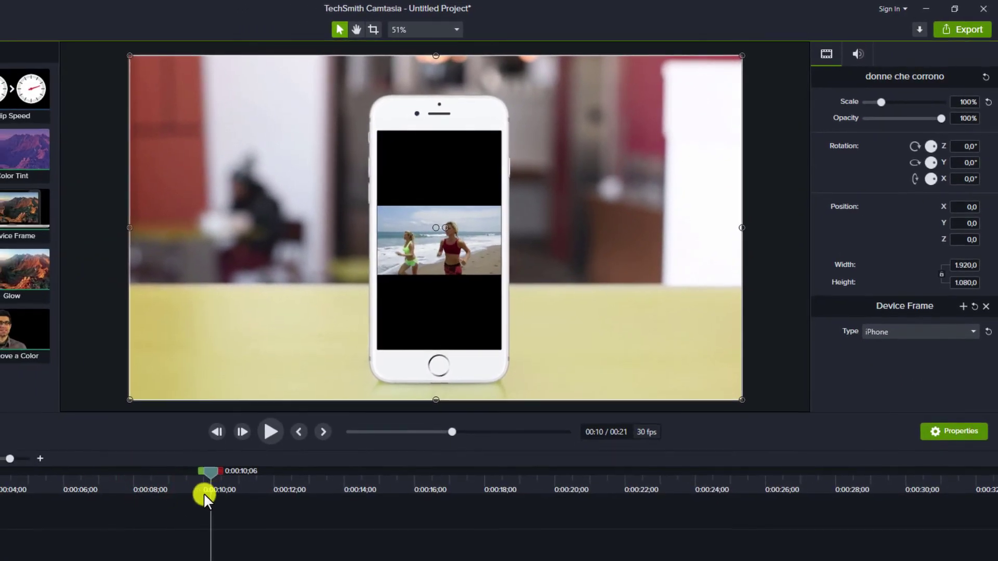
left_click(973, 332)
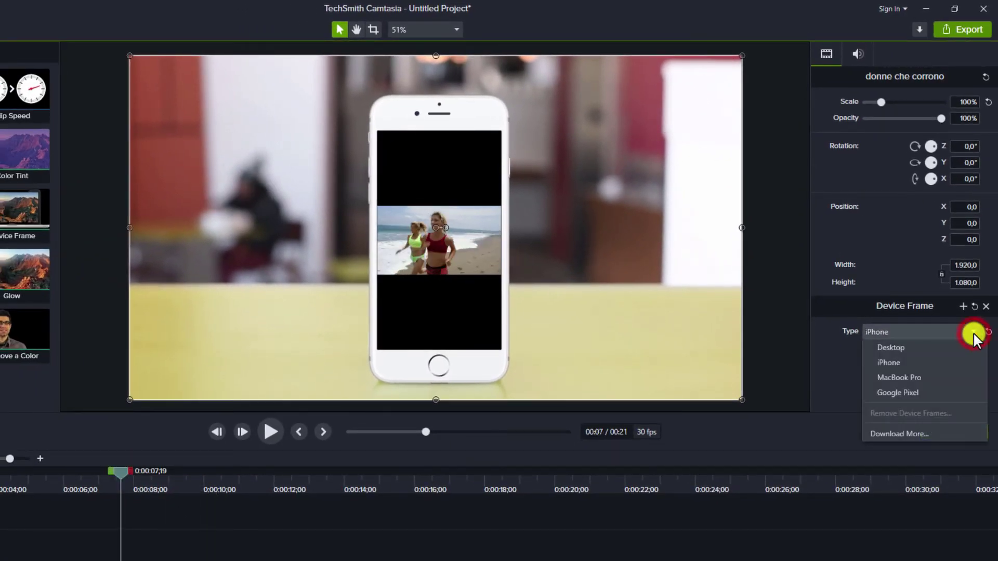
left_click(902, 377)
left_click_drag(116, 474, 55, 493)
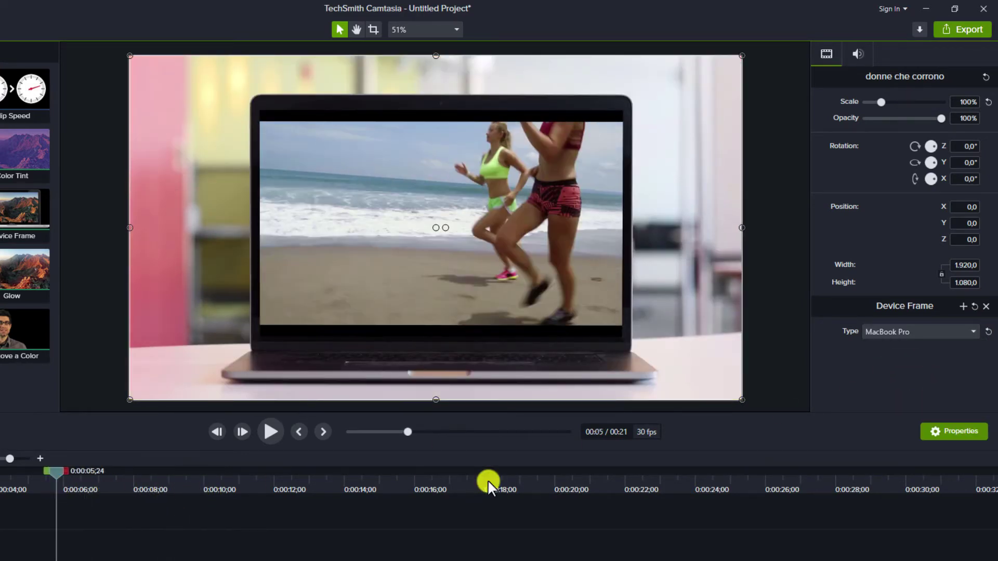
Set the device frame type to Google Pixel, and open and close the web page for downloading more frames
left_click(970, 330)
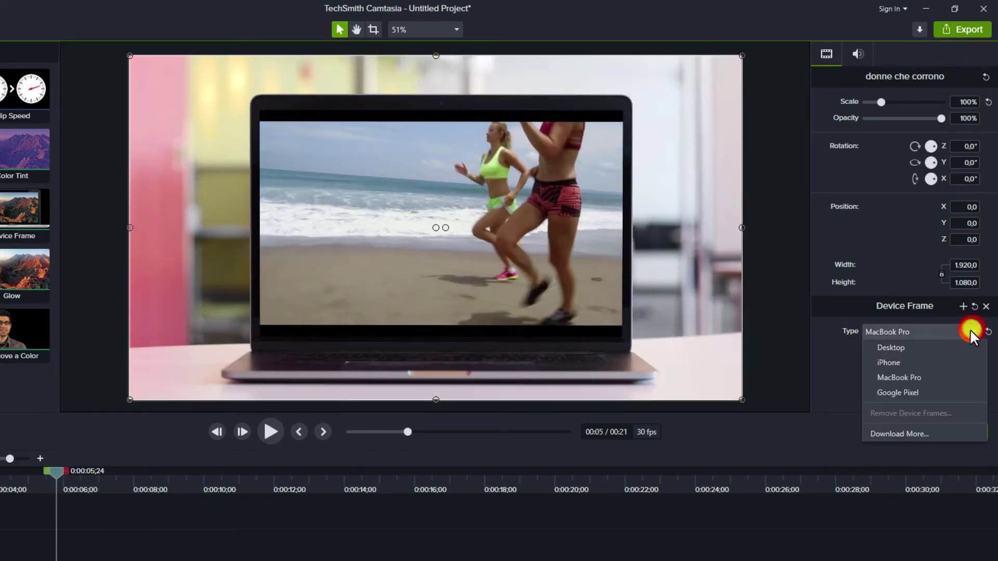
left_click(896, 391)
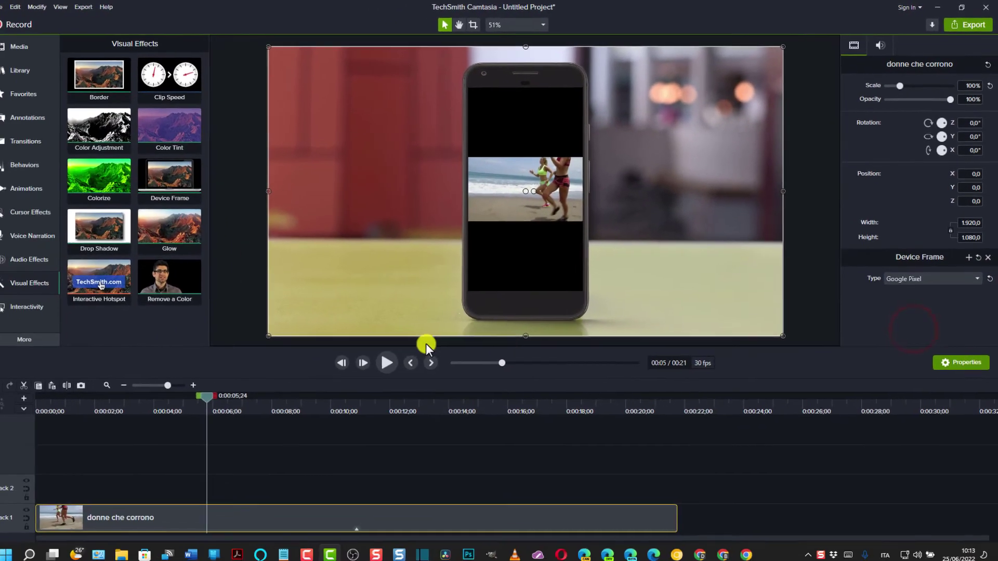
left_click(976, 276)
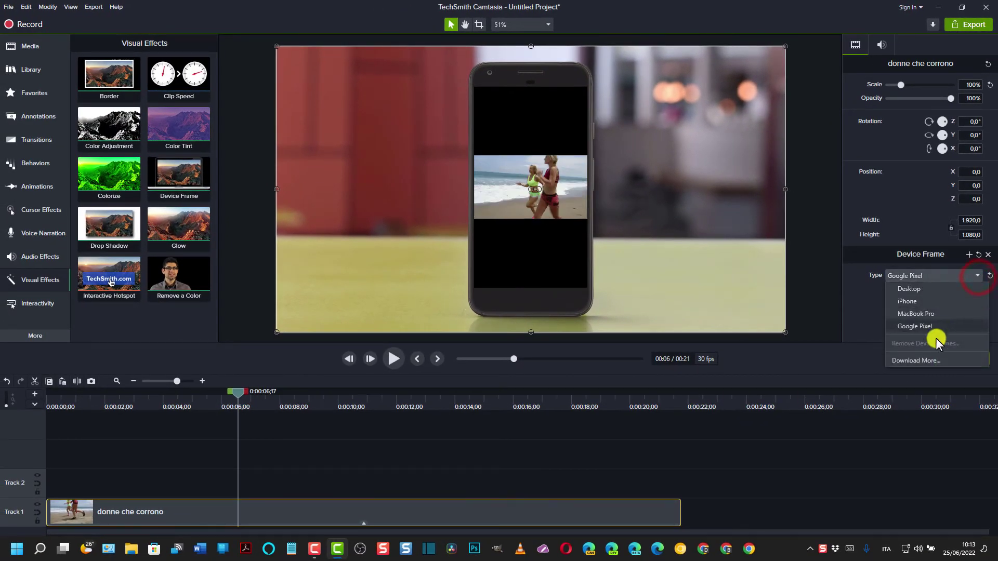
left_click(920, 360)
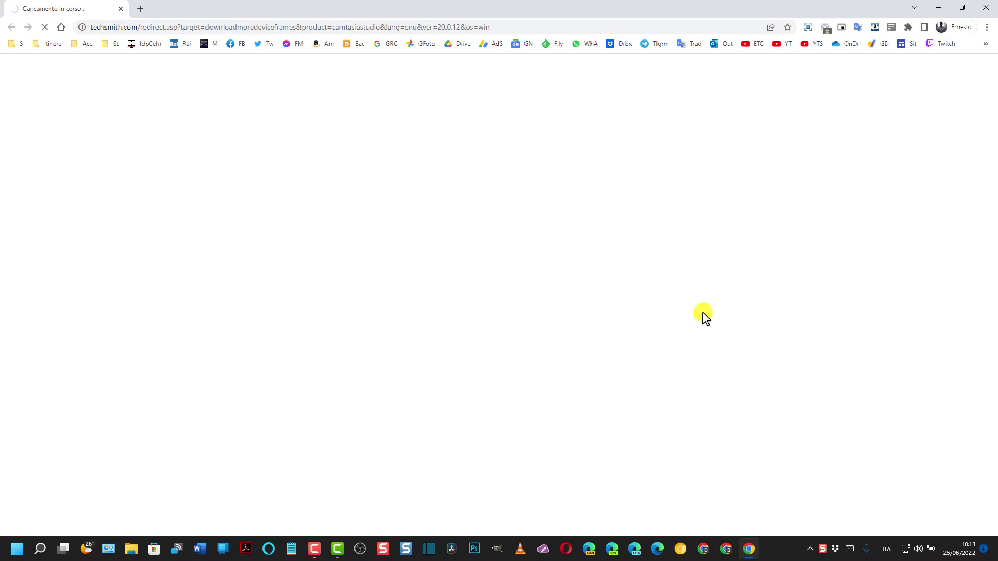
left_click(986, 8)
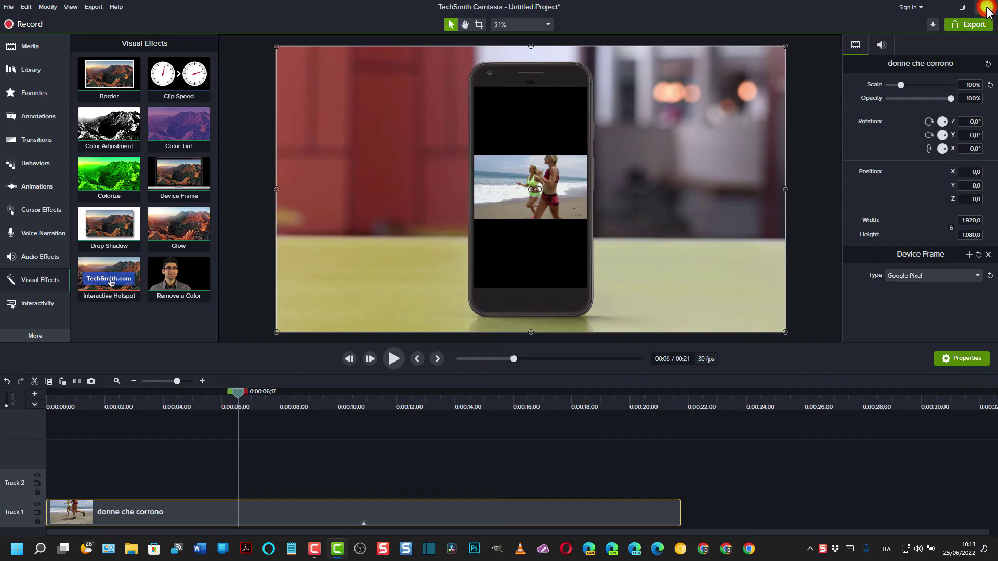
Review the available device frame types and remove the Device Frame effect from the donne che corrono clip
left_click(980, 278)
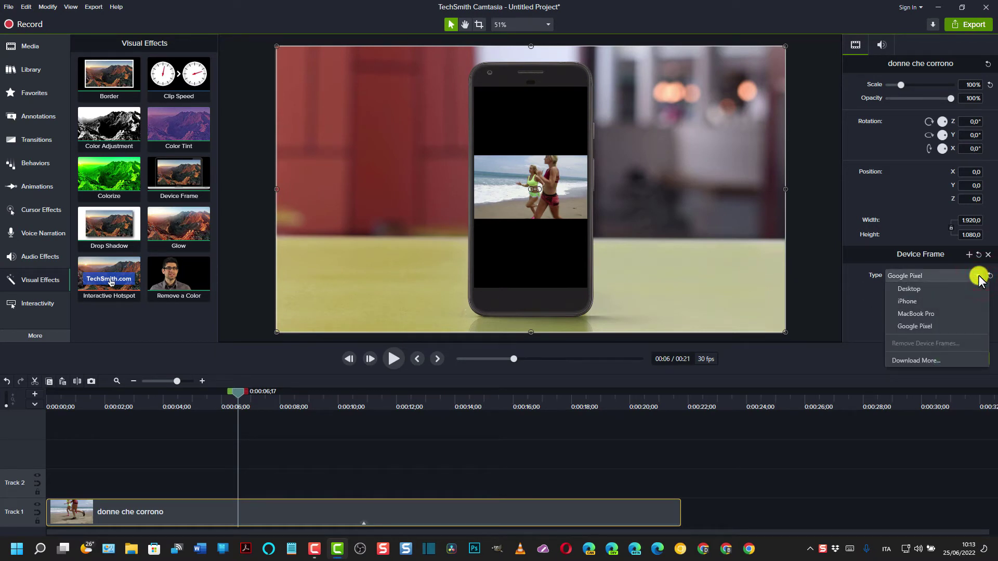
key("Escape")
left_click(288, 514)
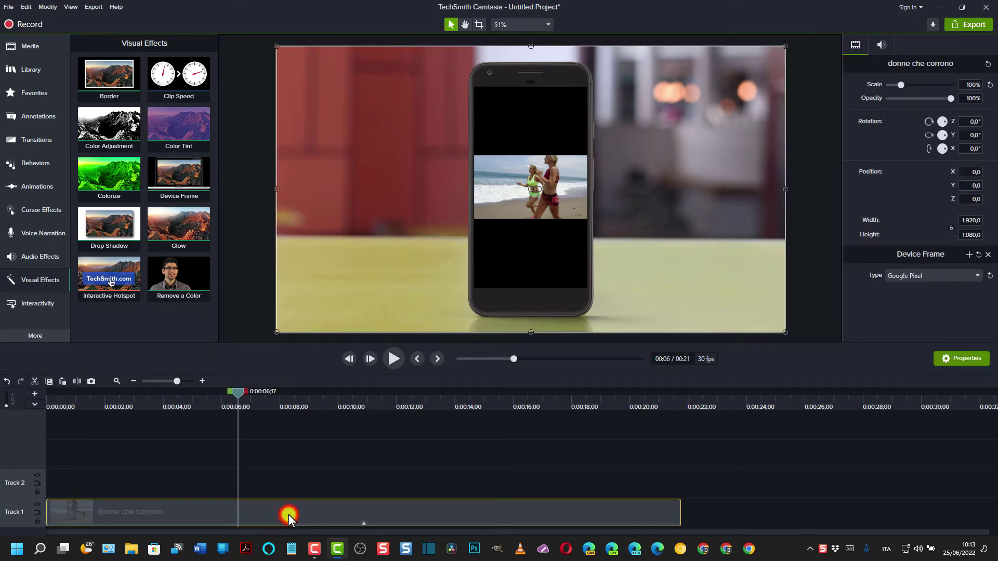
left_click(988, 255)
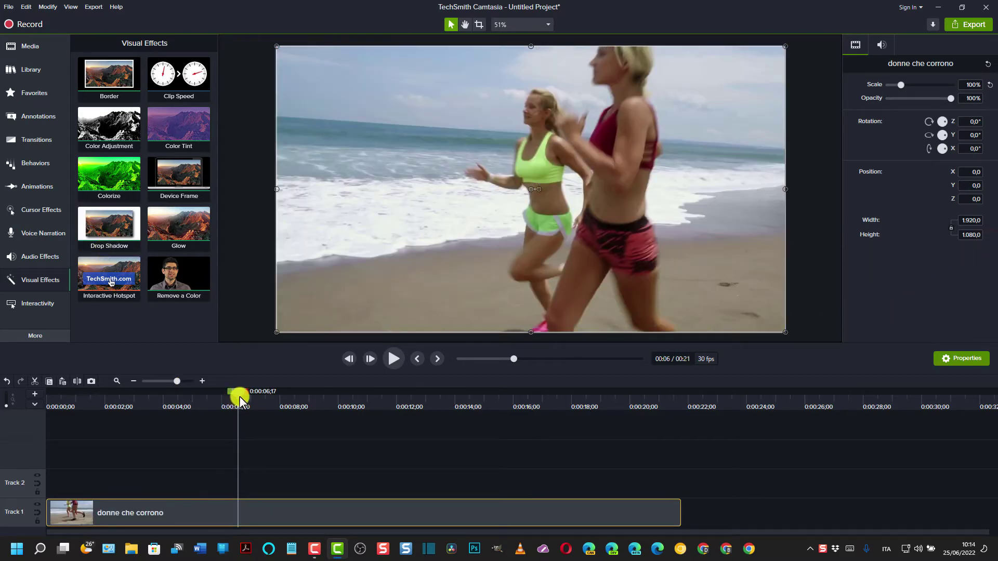
Add the Cartoon-Girl-With-Glasses image to Track 2 around four seconds, scale it to 86,6% and position it at X -638,2, Y -224,5
left_click_drag(239, 396, 173, 410)
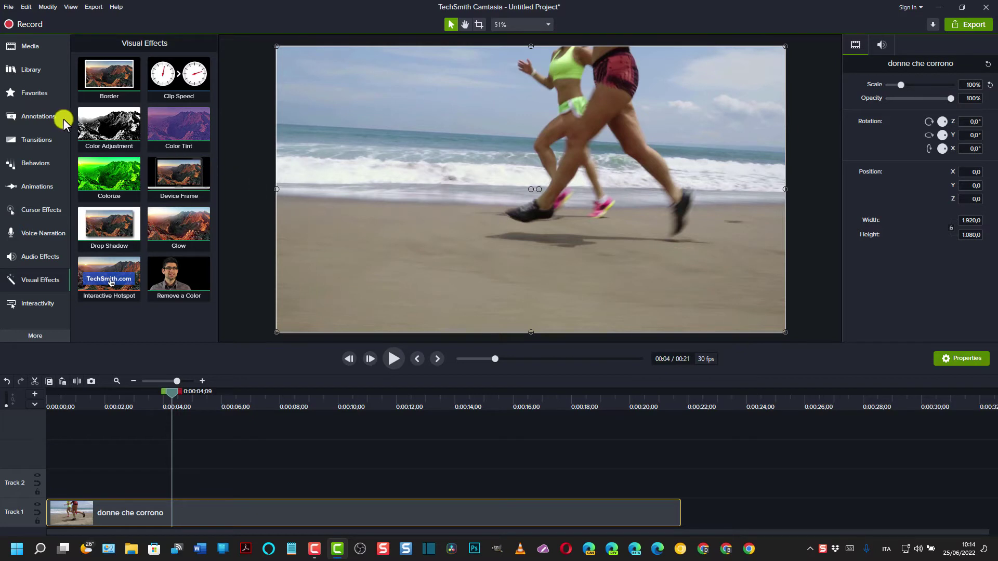
left_click(37, 50)
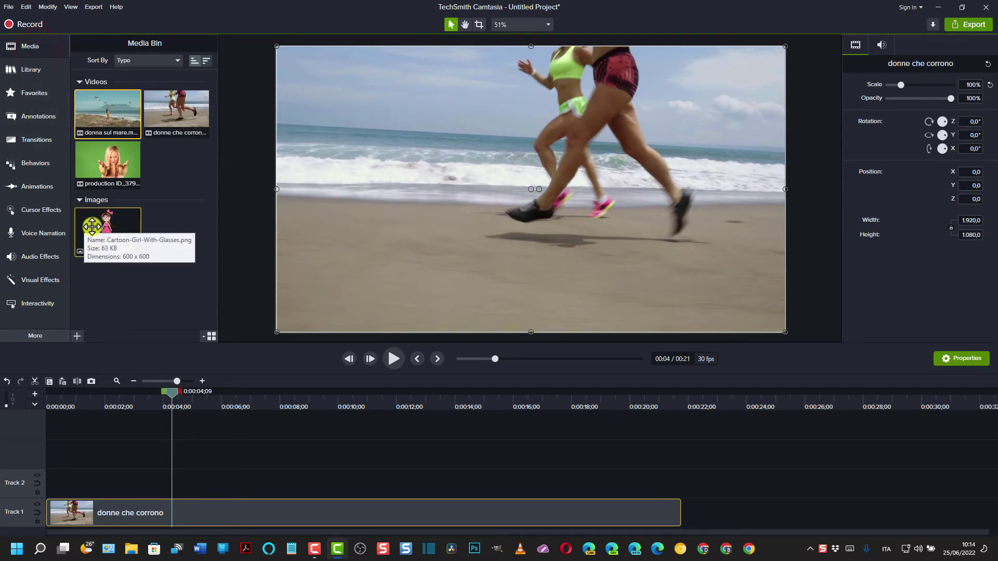
left_click_drag(100, 228, 176, 484)
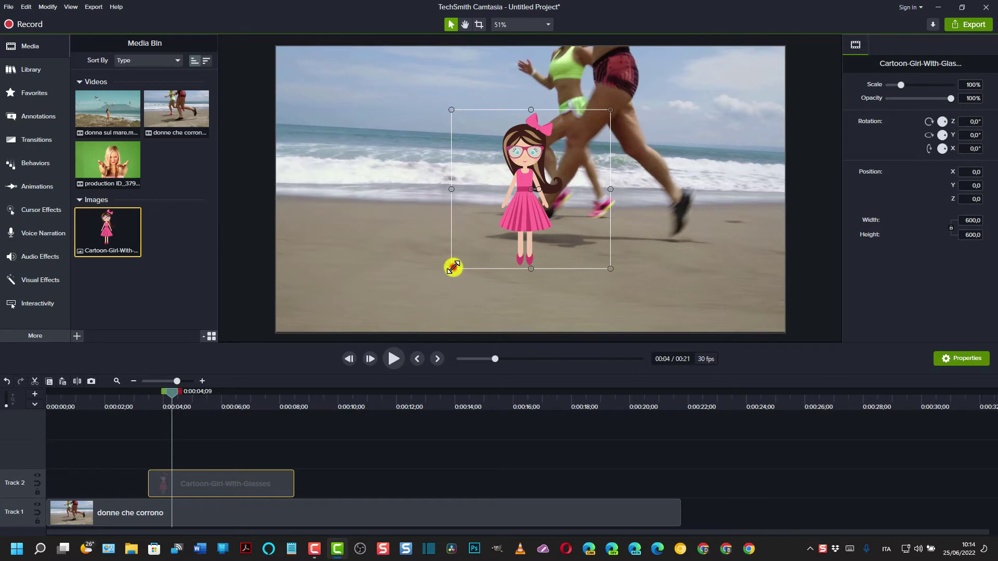
left_click_drag(451, 268, 472, 248)
left_click_drag(541, 179, 361, 249)
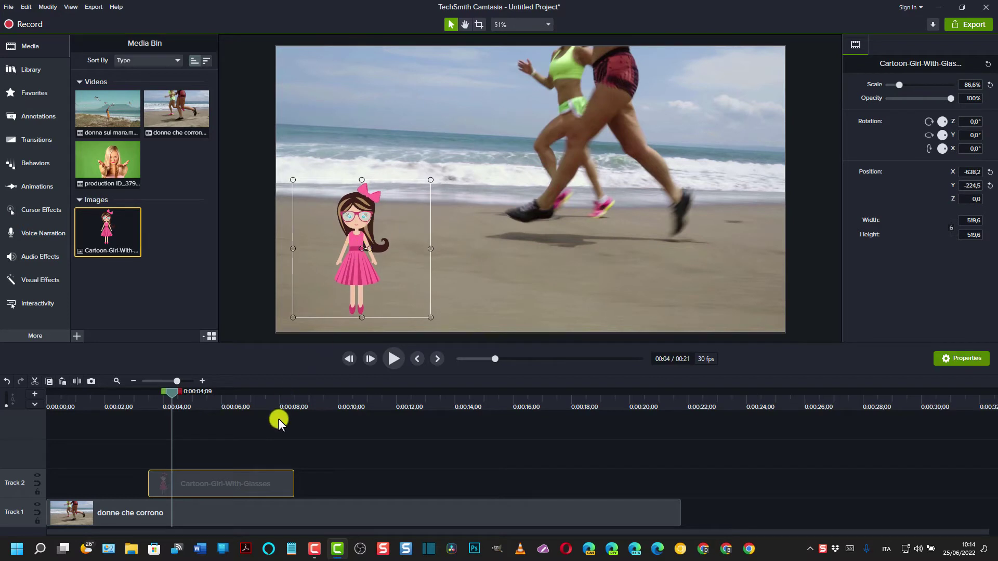
Apply the Drop Shadow visual effect to the Cartoon-Girl-With-Glasses clip on Track 2
left_click(223, 482)
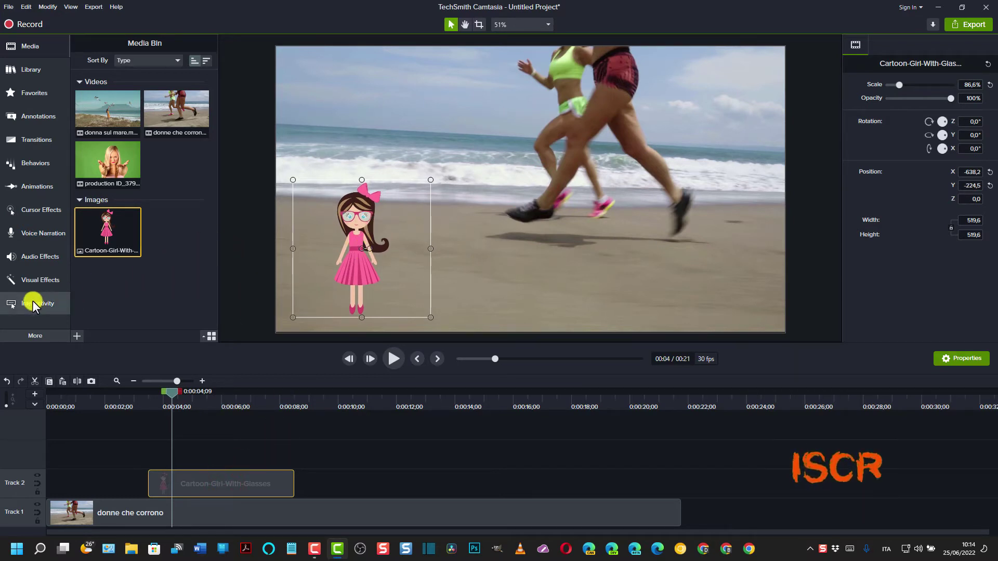
left_click(36, 282)
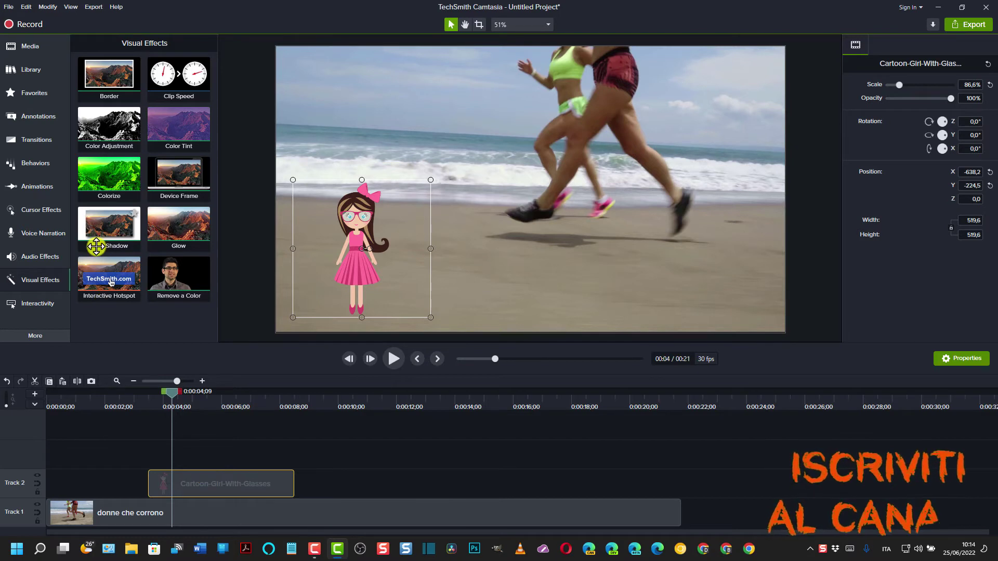
left_click_drag(103, 225, 241, 481)
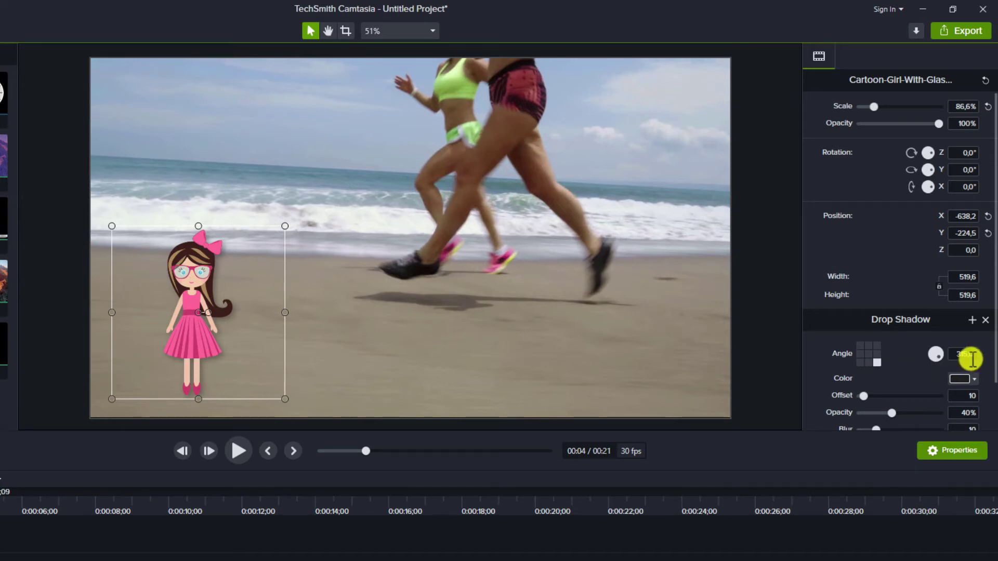
Try the Drop Shadow angle presets, including 135°, 0° and the centre one, and return the angle to 315°
left_click(858, 343)
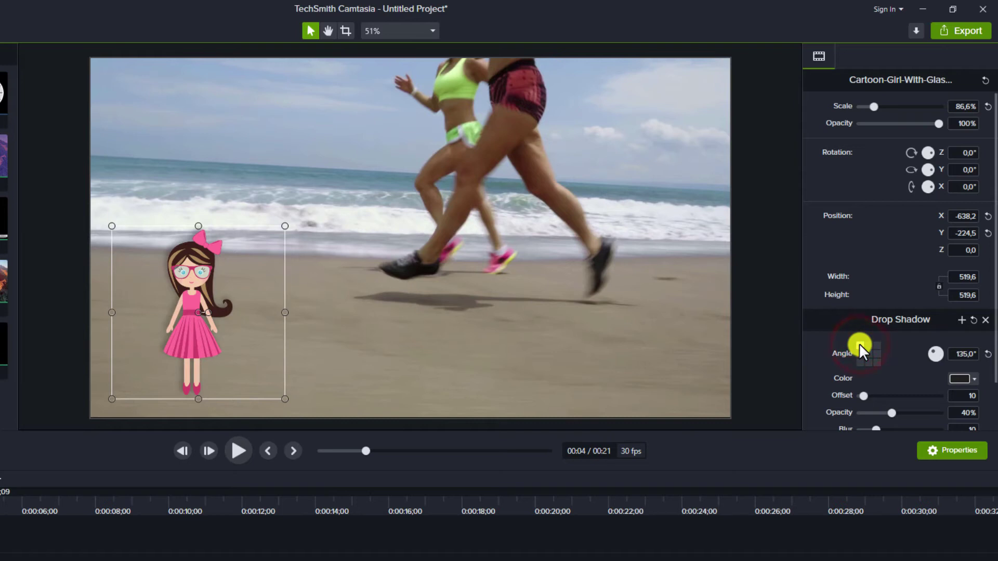
left_click(858, 354)
left_click(877, 353)
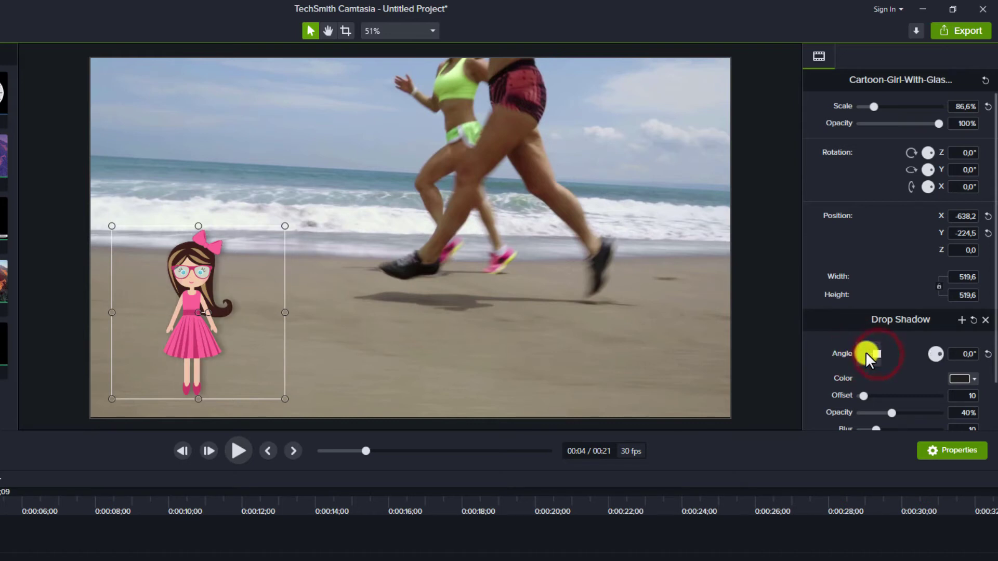
left_click(866, 352)
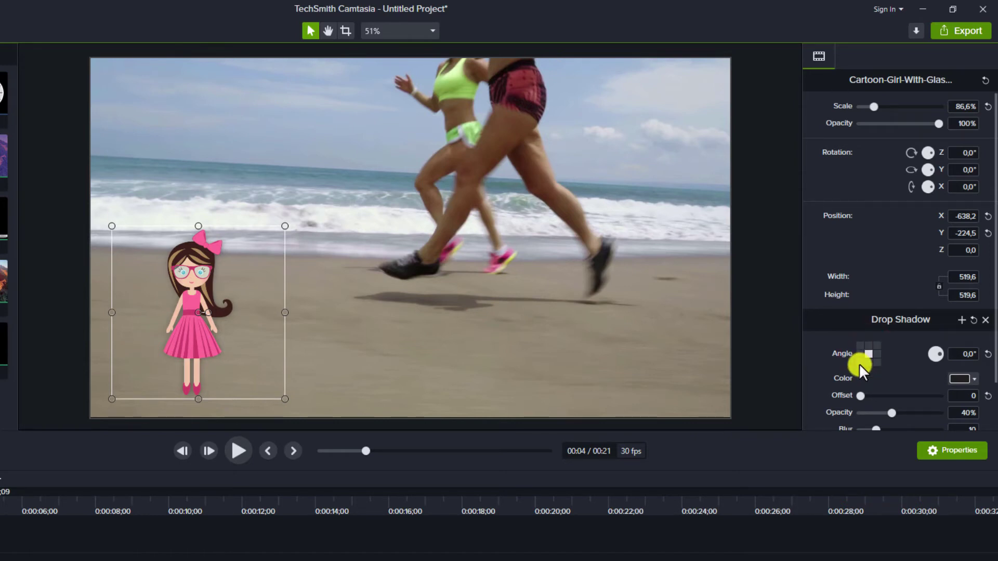
left_click(860, 361)
left_click(877, 363)
Try a red shadow colour, and set the Drop Shadow to black with 54% opacity and an offset of 83
scroll(921, 386, "down", 1)
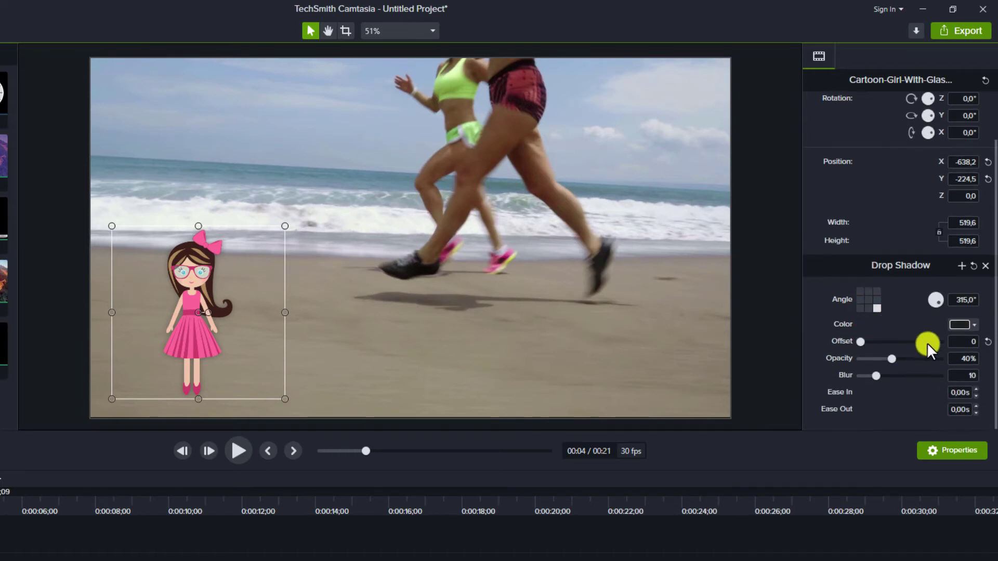
left_click(959, 323)
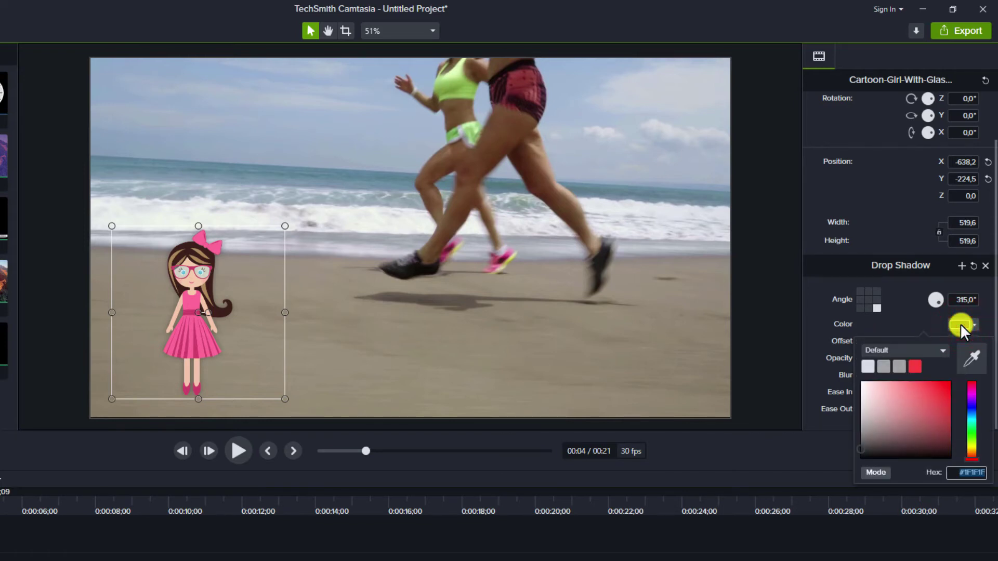
left_click(915, 366)
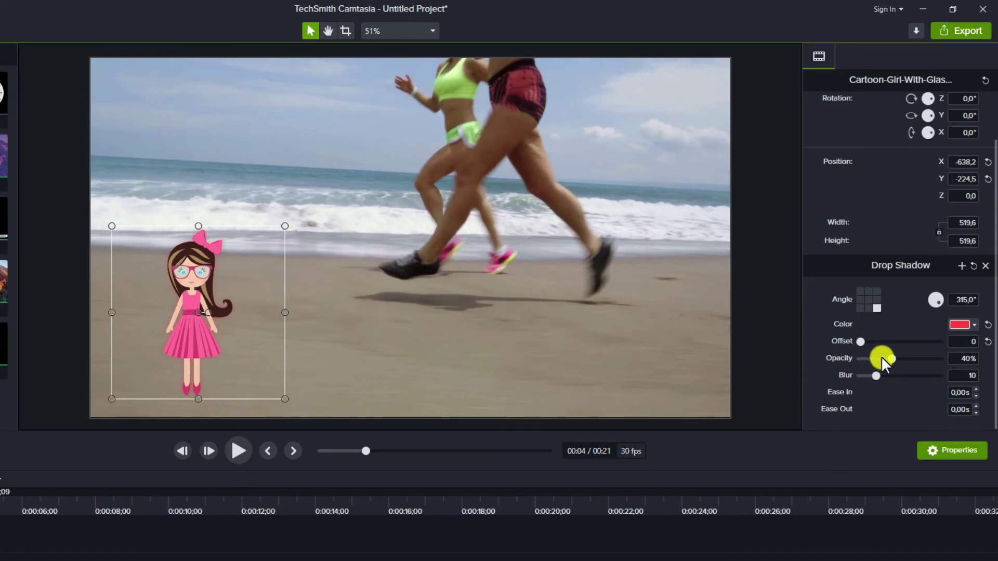
left_click_drag(893, 357, 903, 359)
left_click(961, 323)
left_click(866, 364)
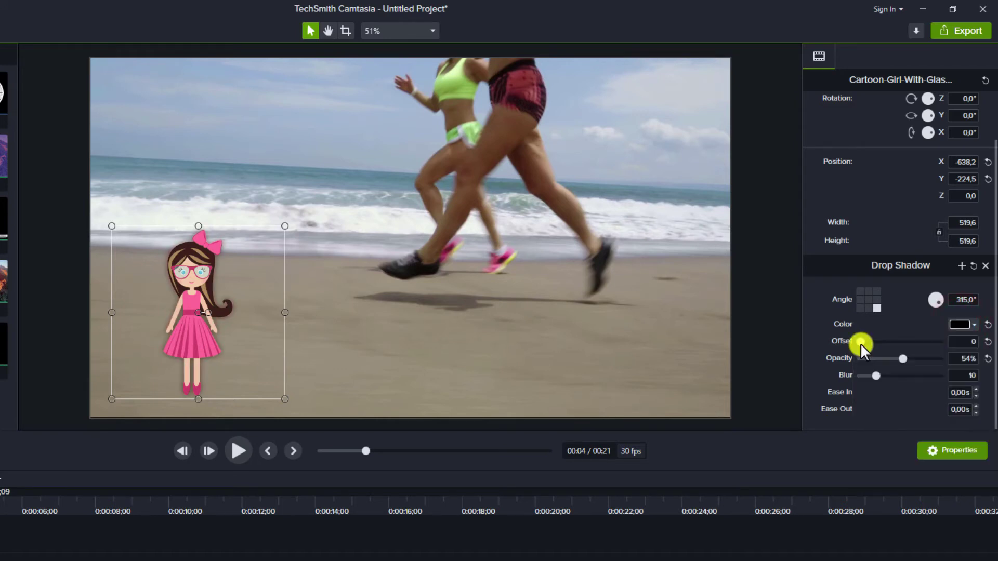
left_click_drag(859, 342, 888, 345)
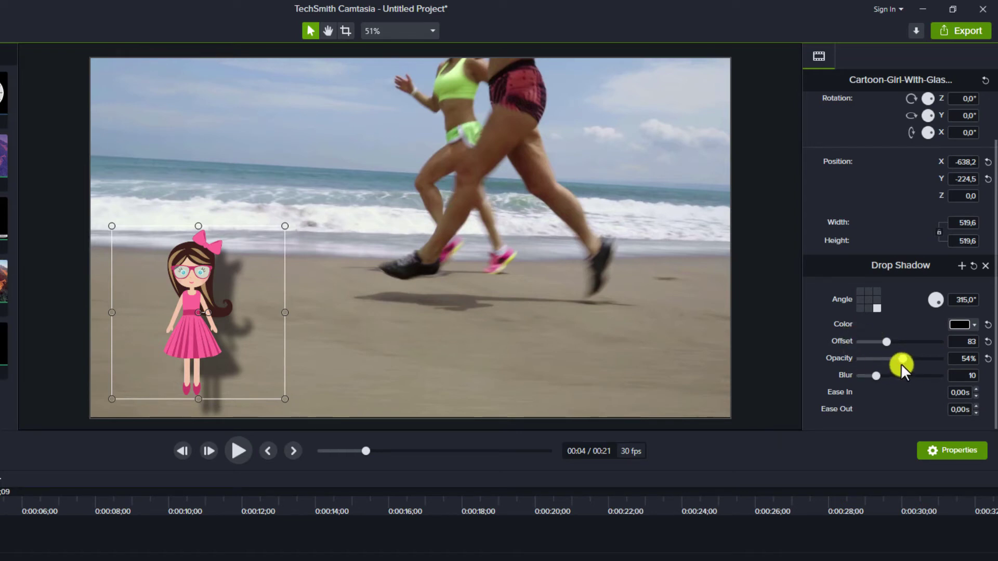
Try the shadow at 100% opacity with blur 0, and settle on 64% opacity and blur 11
left_click_drag(903, 359, 946, 366)
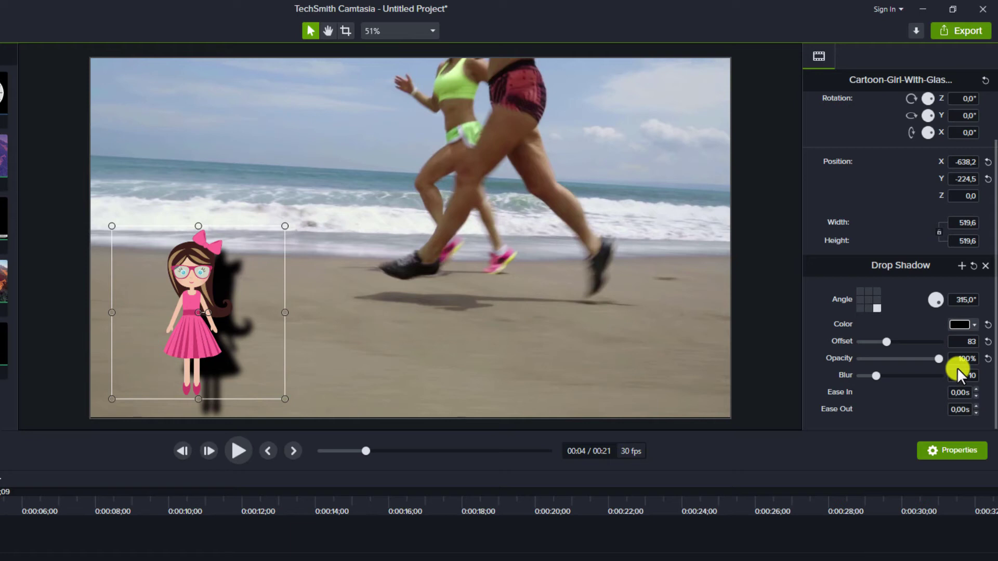
left_click_drag(936, 359, 846, 376)
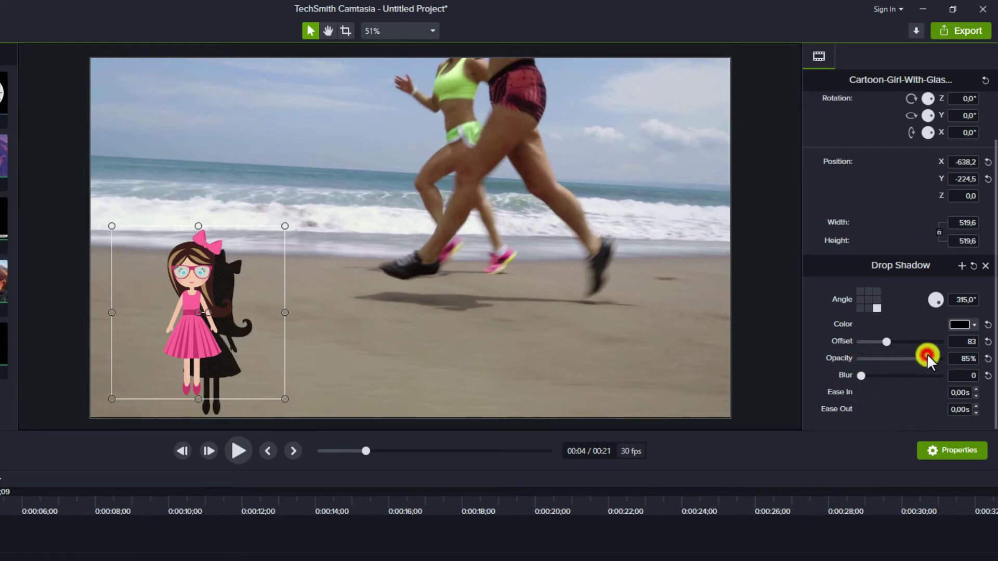
left_click_drag(928, 353, 941, 359)
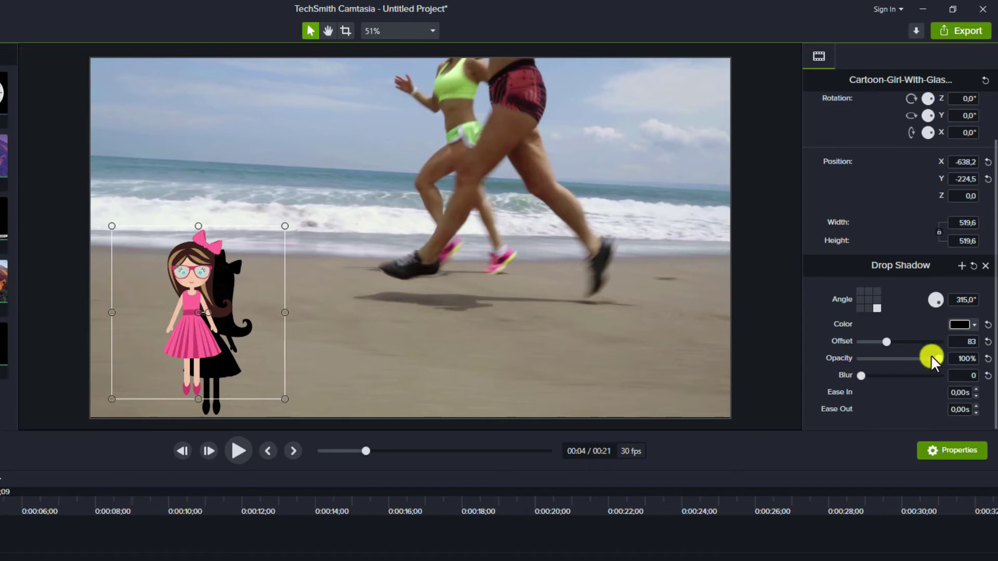
left_click_drag(934, 357, 877, 377)
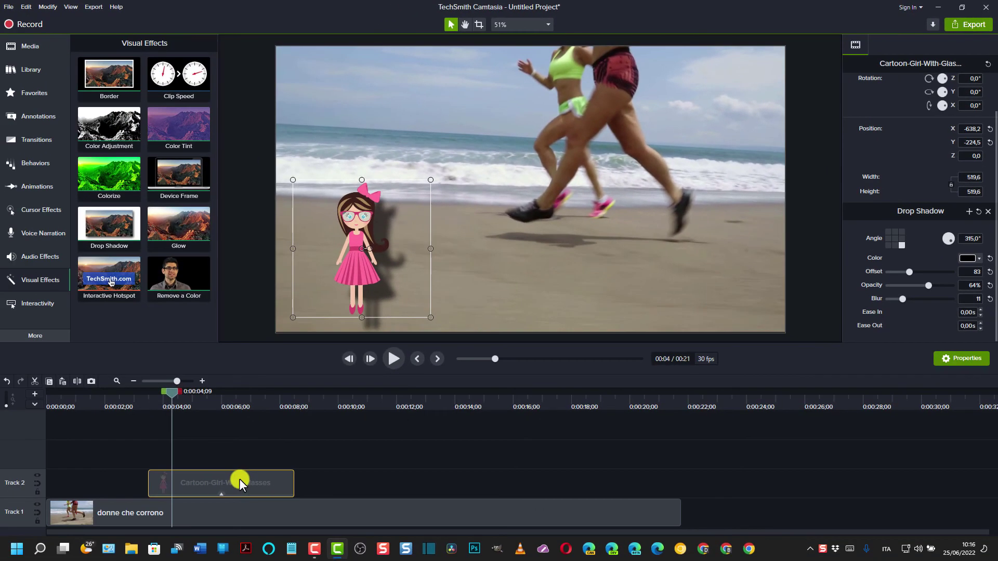
Cut the Cartoon-Girl-With-Glasses clip from Track 2
right_click(239, 479)
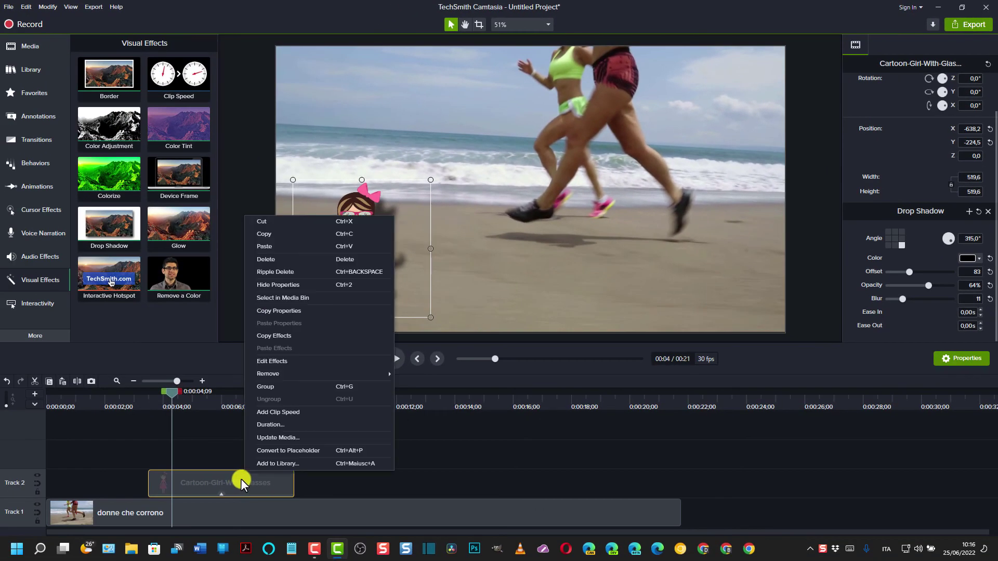
left_click(262, 222)
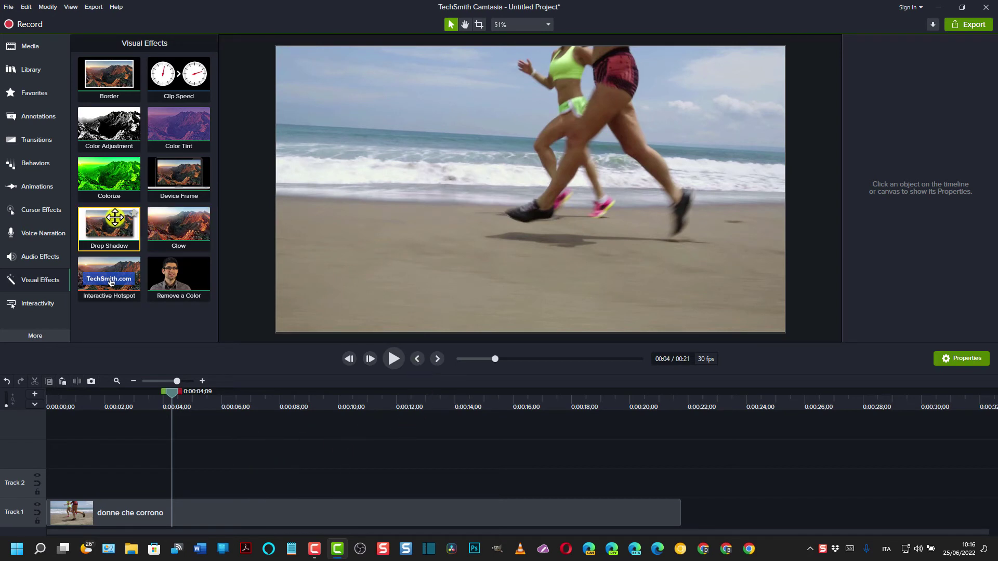
Add the Glow visual effect to the donne che corrono clip on Track 1
right_click(179, 235)
left_click(224, 513)
left_click(223, 513)
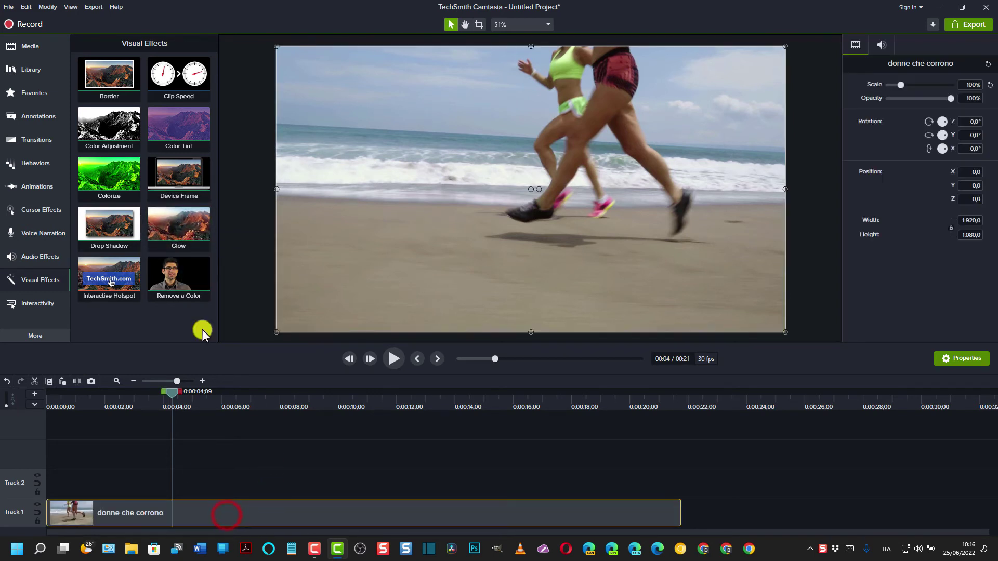
right_click(172, 228)
left_click(206, 232)
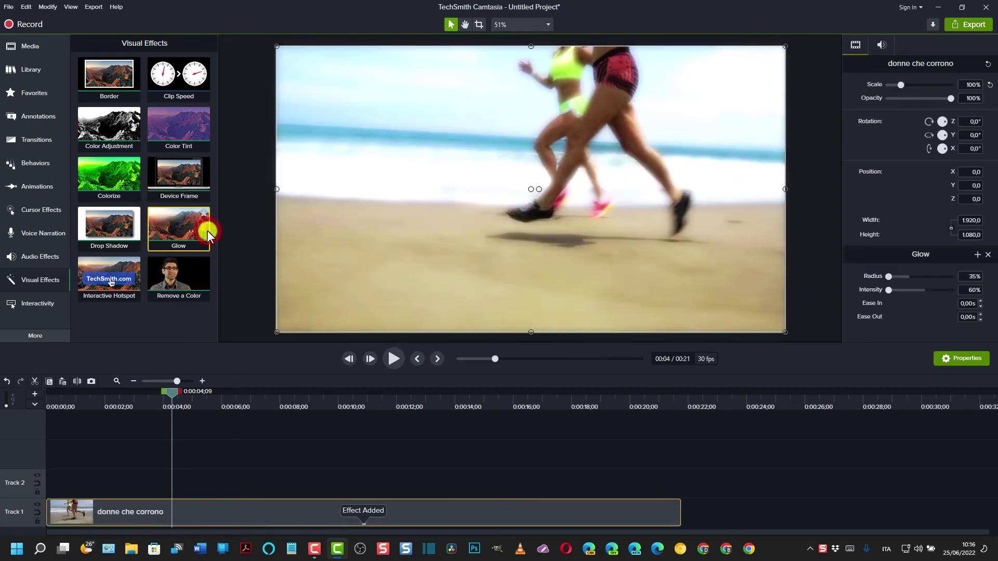
Set the Glow radius to 48% and intensity to 39%, and remove the effect from the donne che corrono clip
mouse_move(172, 394)
left_mouse_down()
mouse_move(145, 394)
mouse_move(167, 398)
left_mouse_up()
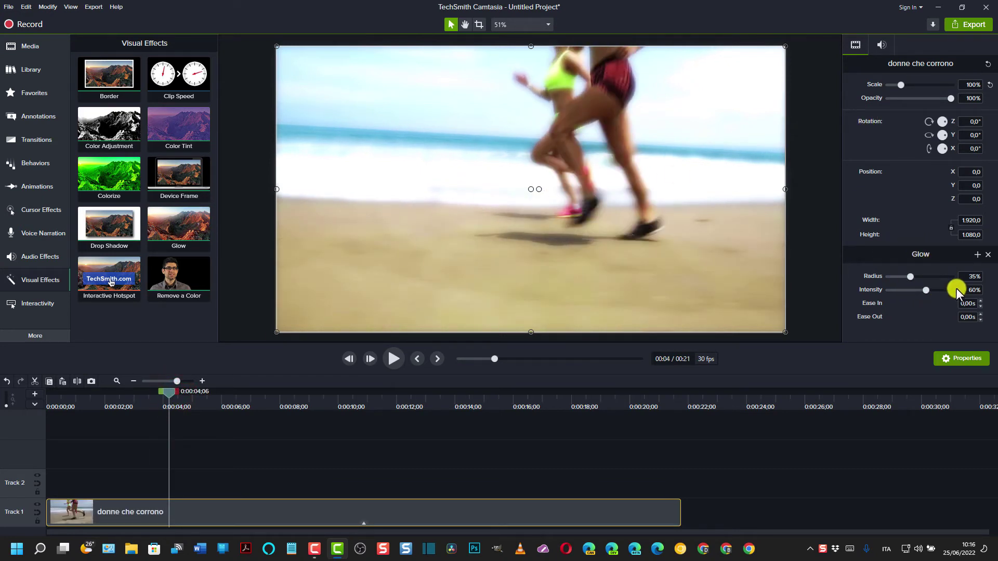
mouse_move(911, 276)
left_mouse_down()
mouse_move(934, 280)
mouse_move(899, 281)
mouse_move(936, 292)
mouse_move(918, 291)
left_mouse_up()
mouse_move(925, 290)
left_mouse_down()
mouse_move(896, 295)
mouse_move(940, 302)
mouse_move(912, 296)
left_mouse_up()
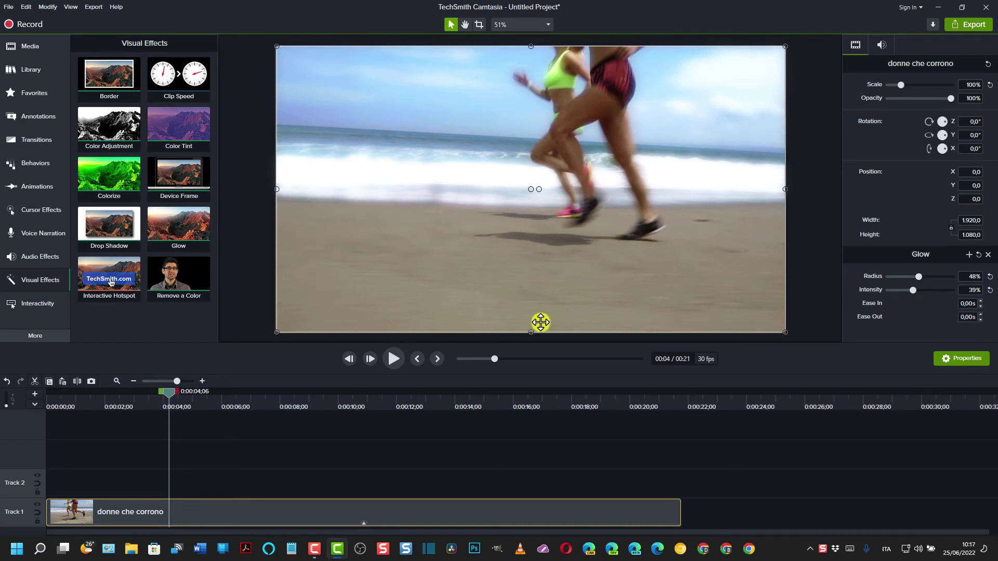
left_click(984, 255)
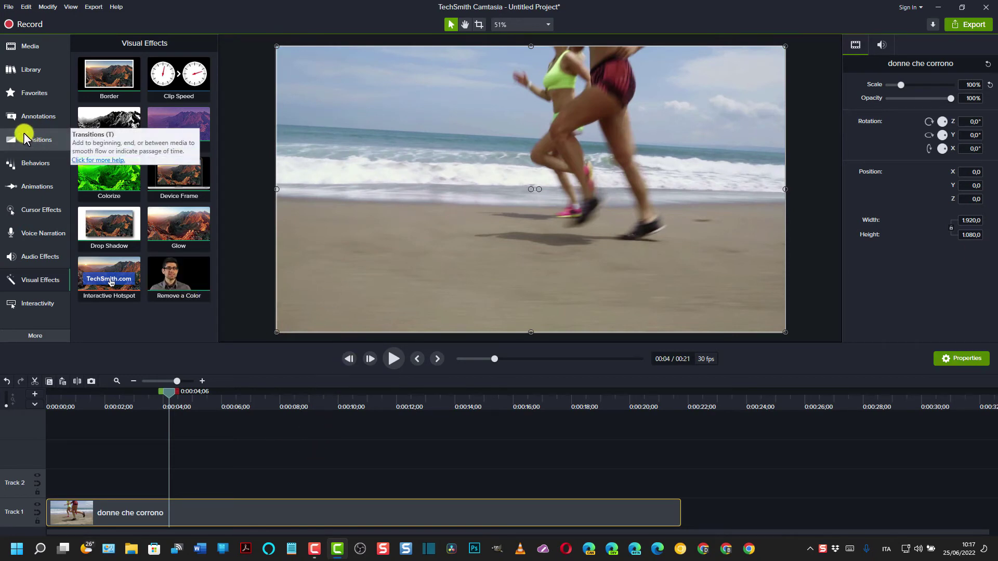
Place the production ID_3793898 green-screen video at the start of Track 2 and move the playhead to 0:00:02;02
left_click(43, 49)
left_click(106, 164)
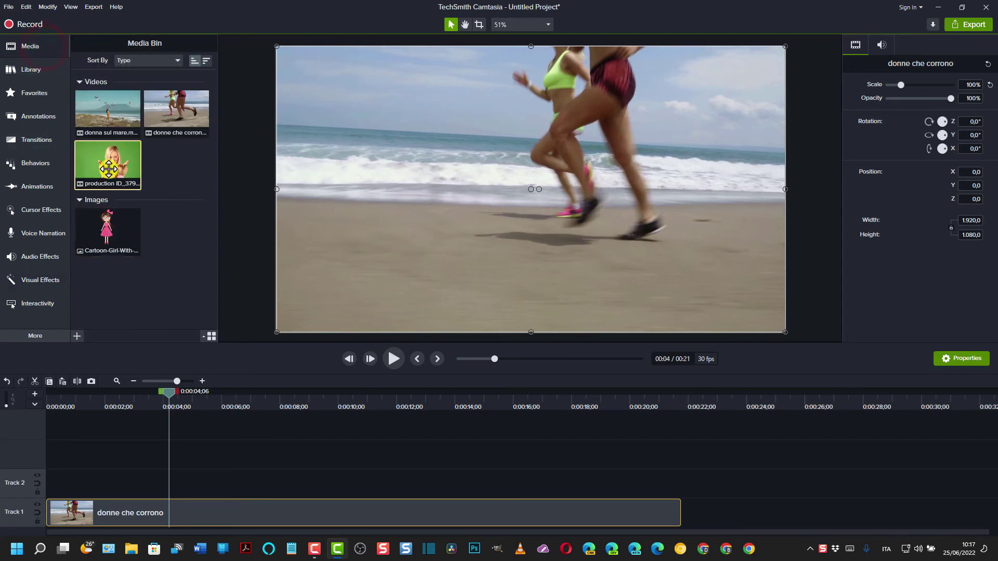
left_click_drag(107, 165, 64, 479)
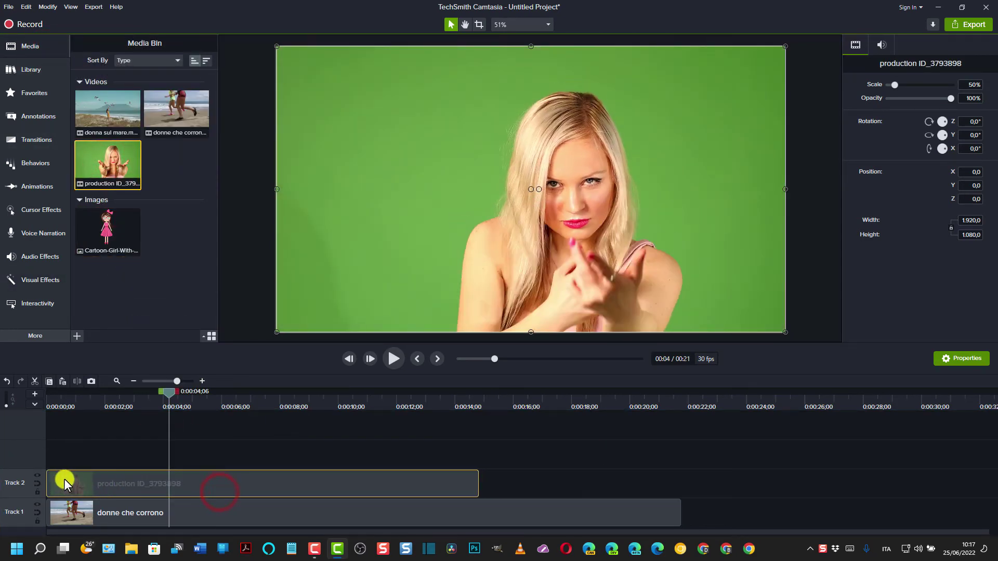
left_click_drag(167, 394, 107, 395)
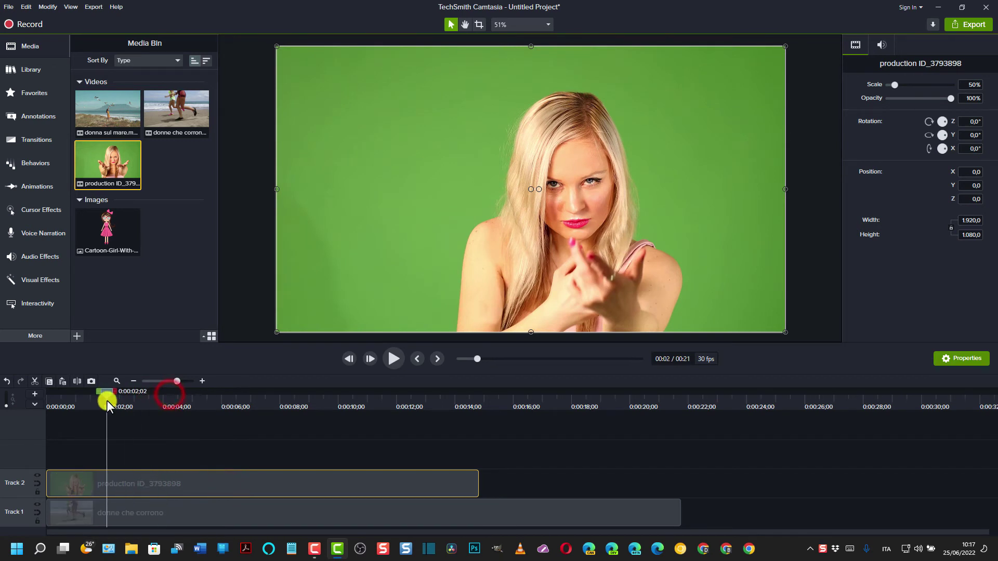
left_click(186, 479)
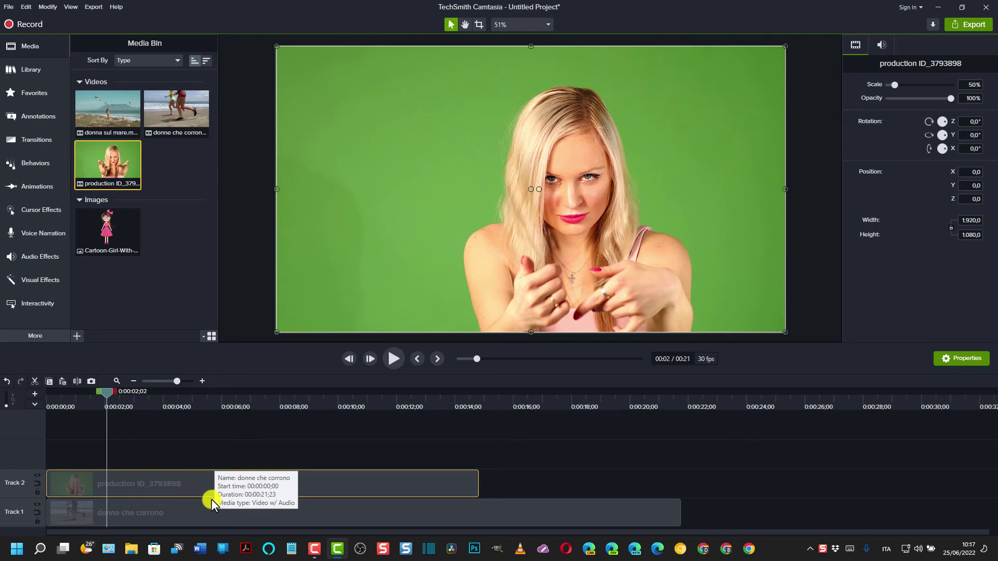
Apply Remove a Color to the production ID_3793898 clip, sample its green background as the colour, and preview it up to 0:00:02;21
left_click(38, 280)
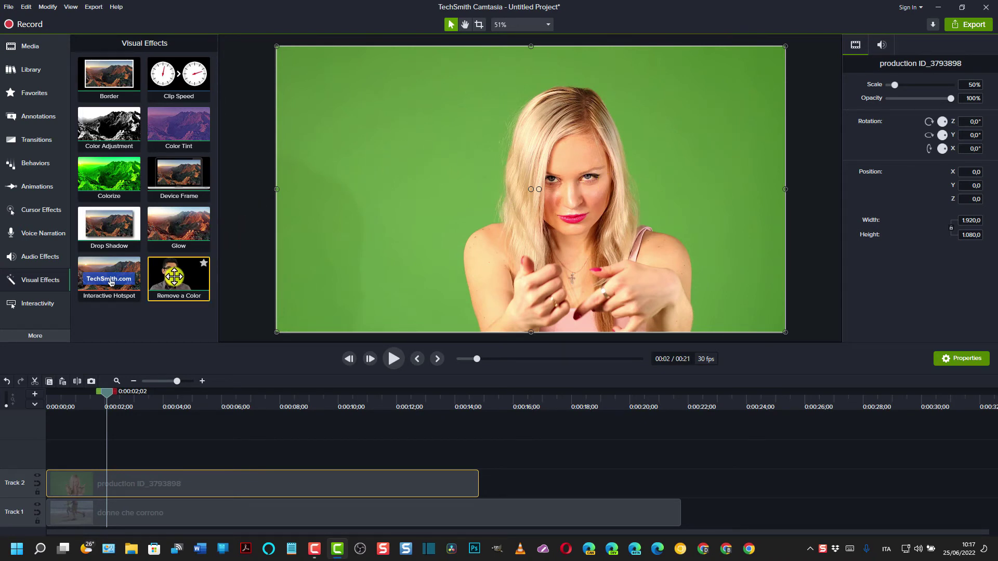
left_click_drag(173, 277, 194, 477)
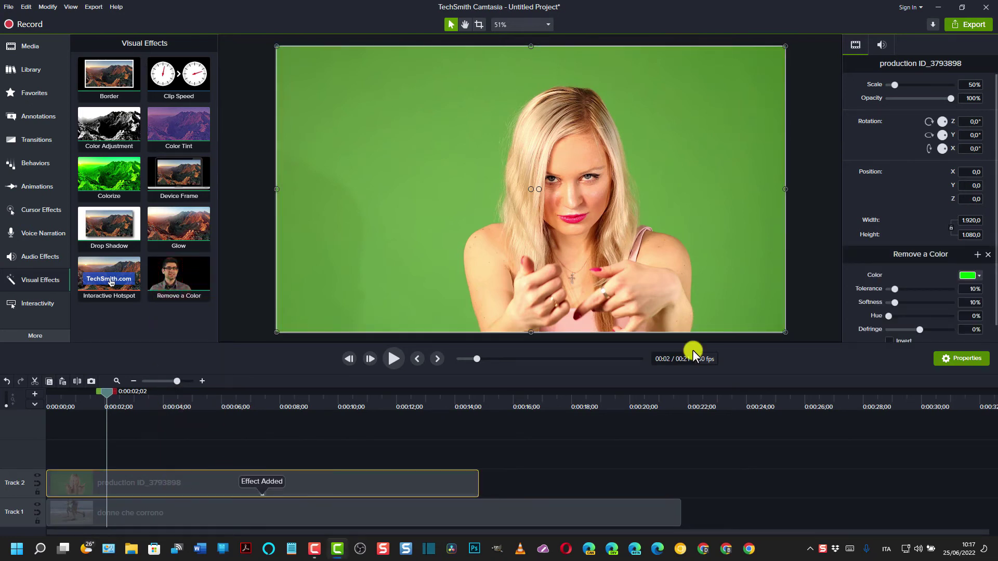
left_click(980, 277)
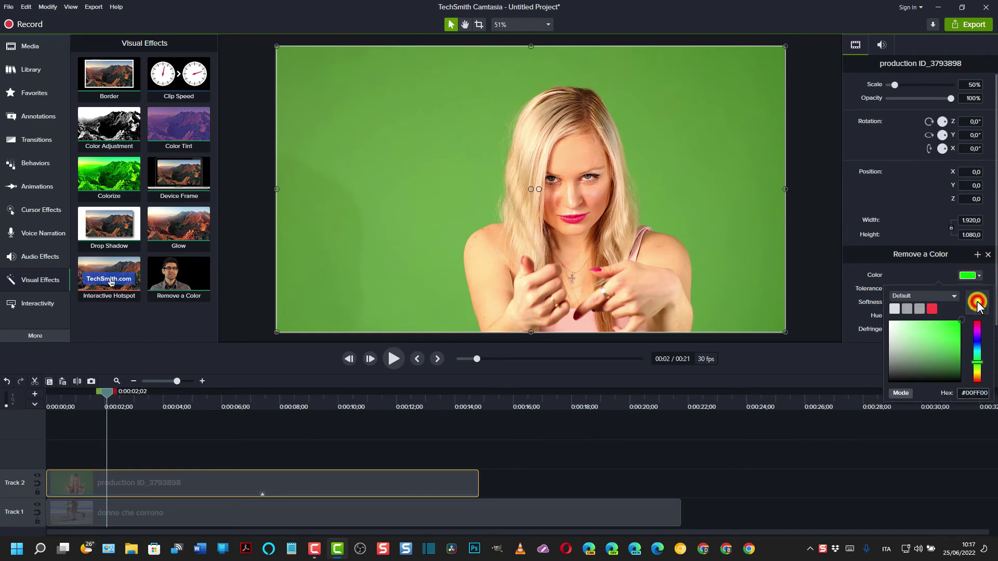
left_click(977, 303)
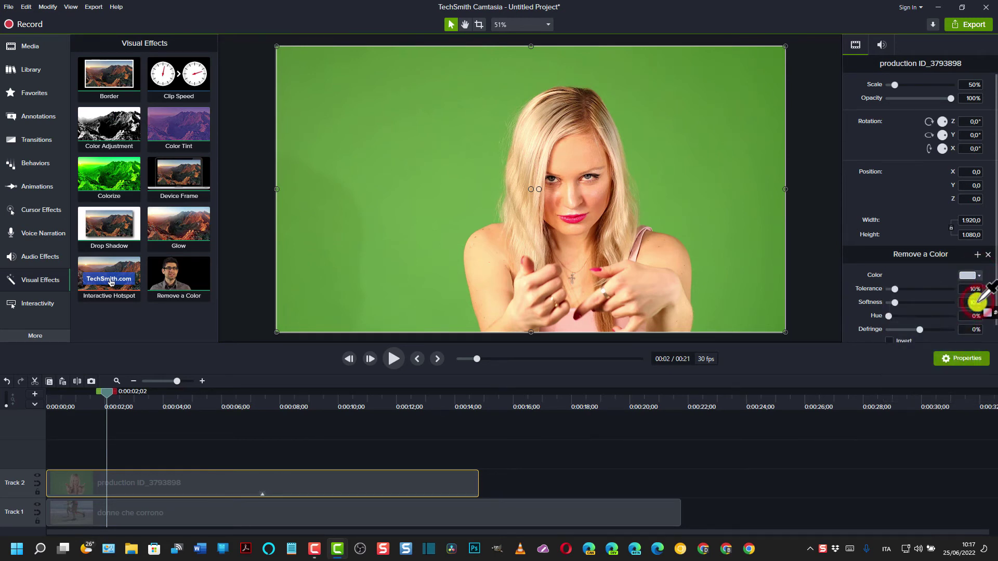
left_click(690, 144)
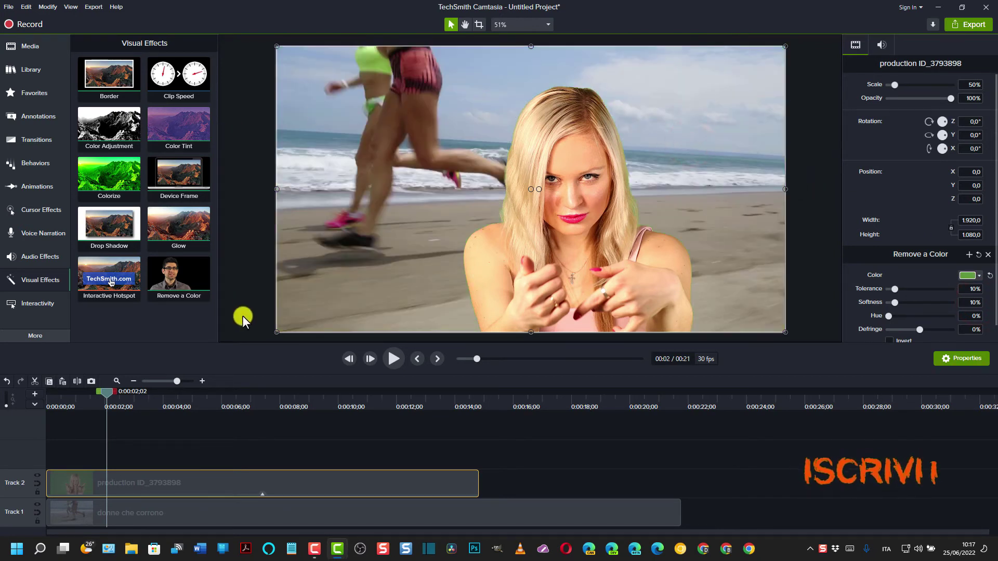
left_click(113, 393)
mouse_move(128, 398)
left_mouse_down()
mouse_move(249, 438)
mouse_move(129, 407)
mouse_move(220, 449)
mouse_move(126, 417)
left_mouse_up()
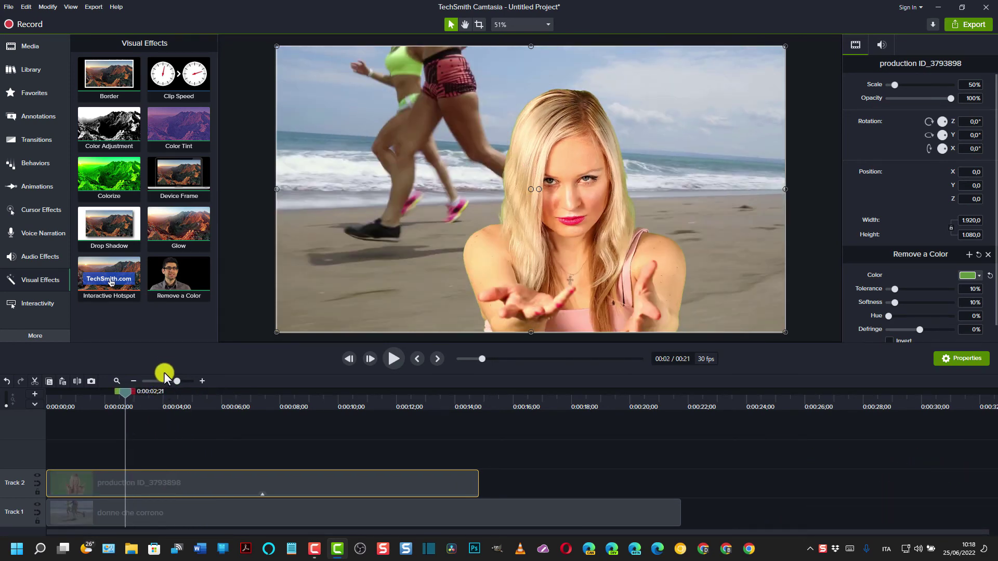
Scale the production ID_3793898 clip to 26,6% and position it at X 449,7, Y -252,9 on the canvas
left_click(147, 476)
left_click(509, 272)
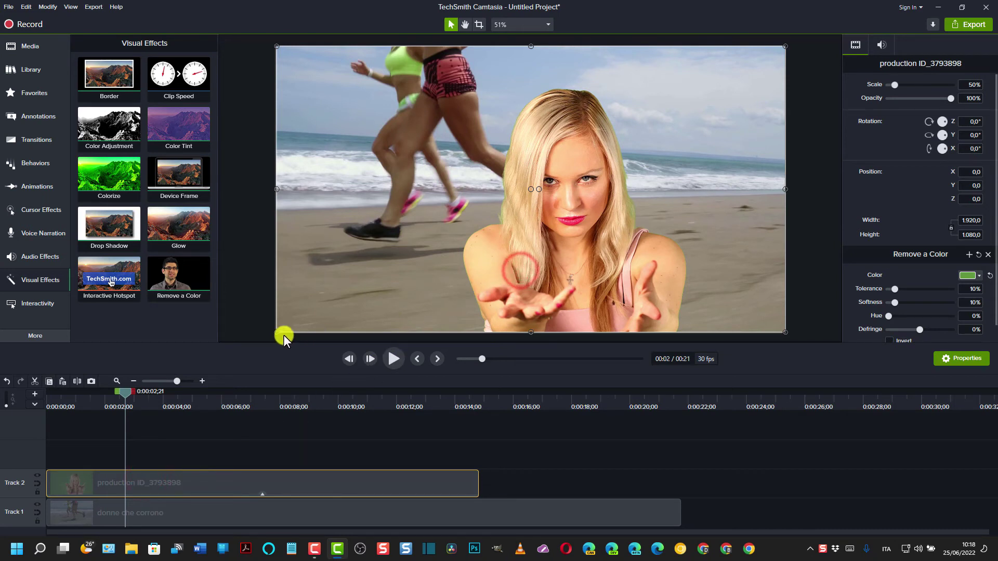
left_click_drag(276, 332, 681, 249)
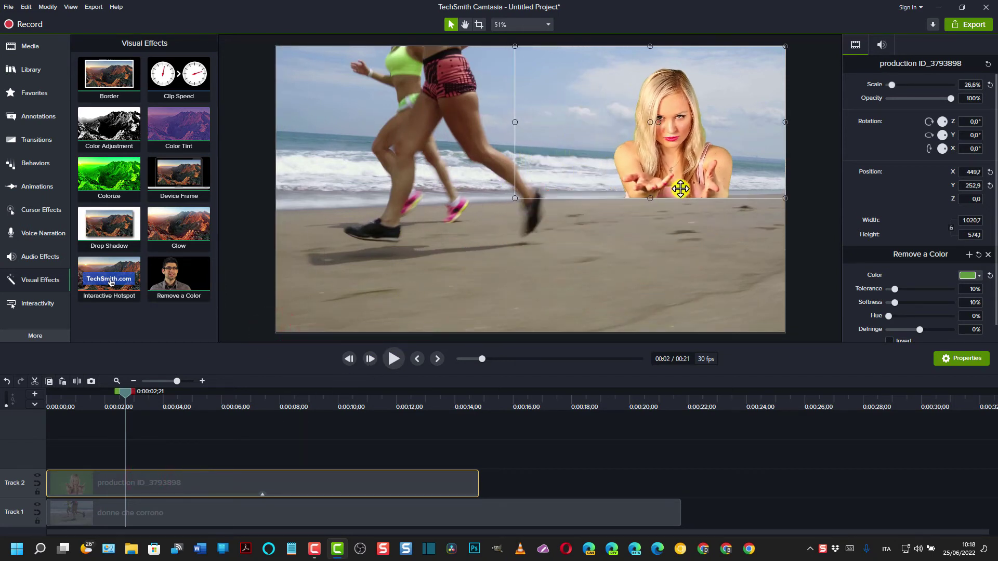
left_click_drag(638, 122, 655, 259)
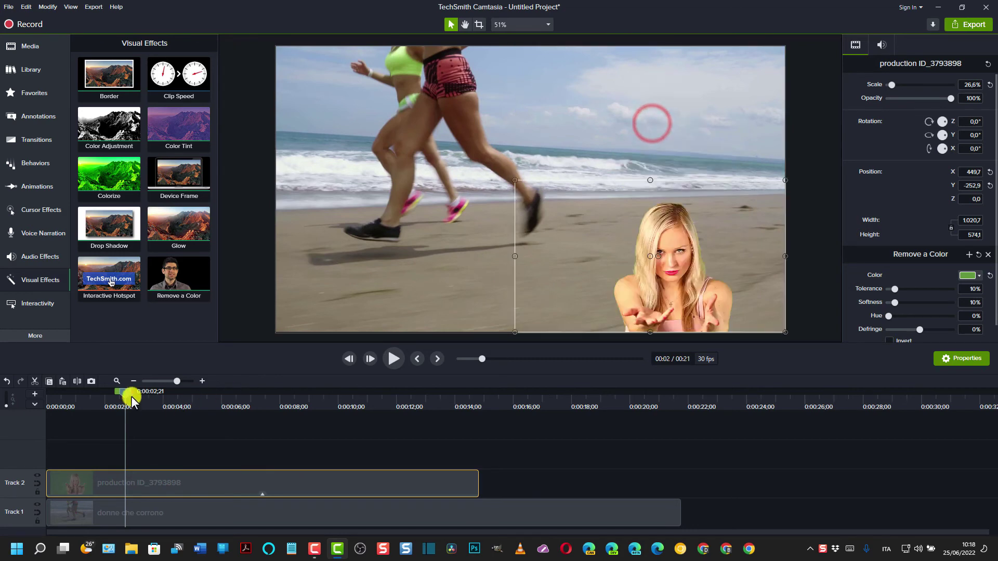
Set the Remove a Color softness to 20%, hue to 11% and defringe to 13% at 0:00:03;02, and try the Invert option on and off
left_click(126, 392)
mouse_move(127, 392)
left_mouse_down()
mouse_move(185, 393)
mouse_move(135, 393)
left_mouse_up()
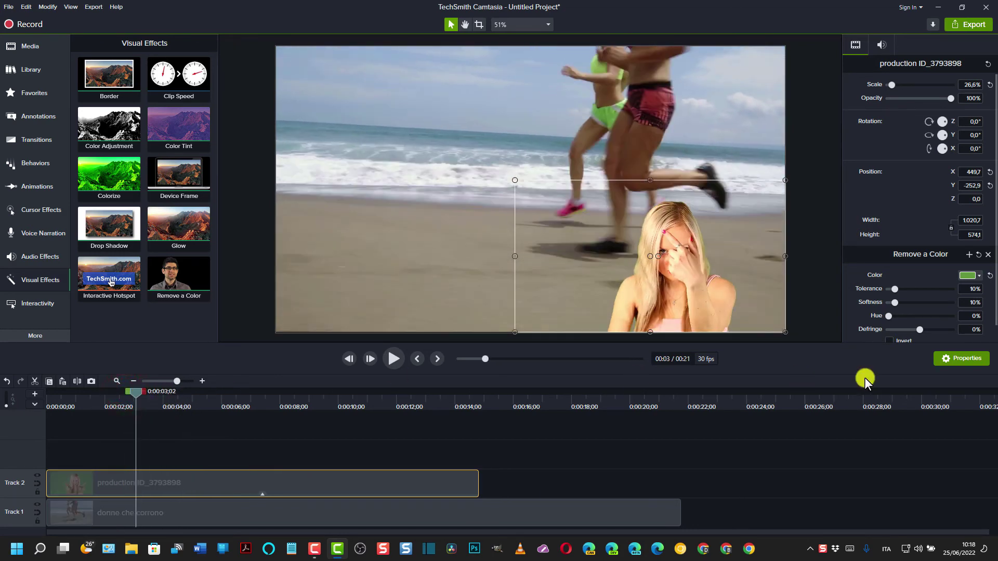
scroll(988, 313, "down", 1)
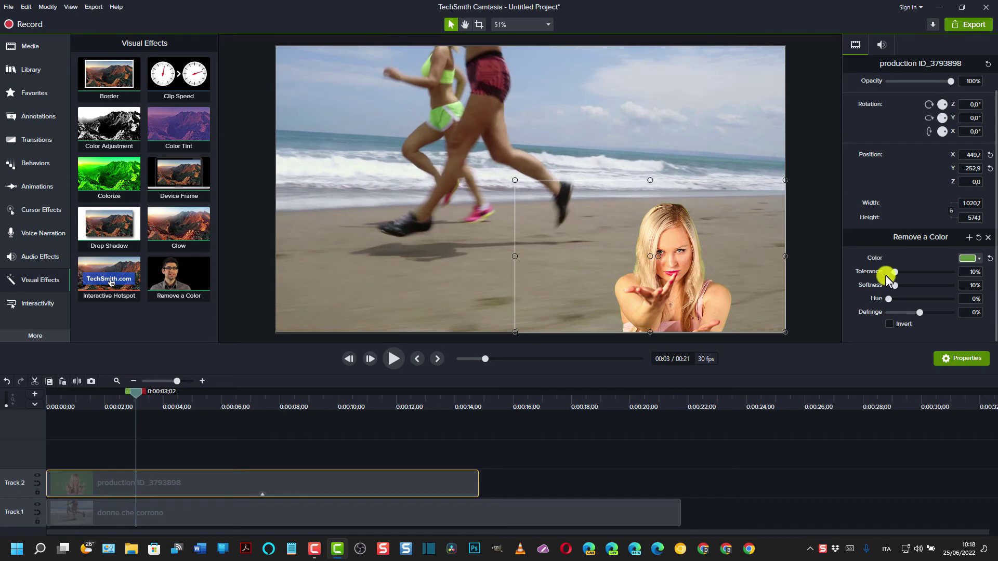
mouse_move(896, 273)
left_mouse_down()
mouse_move(911, 276)
mouse_move(890, 276)
mouse_move(912, 288)
mouse_move(900, 287)
left_mouse_up()
left_click(894, 287)
left_click(886, 299)
left_click_drag(885, 300, 920, 317)
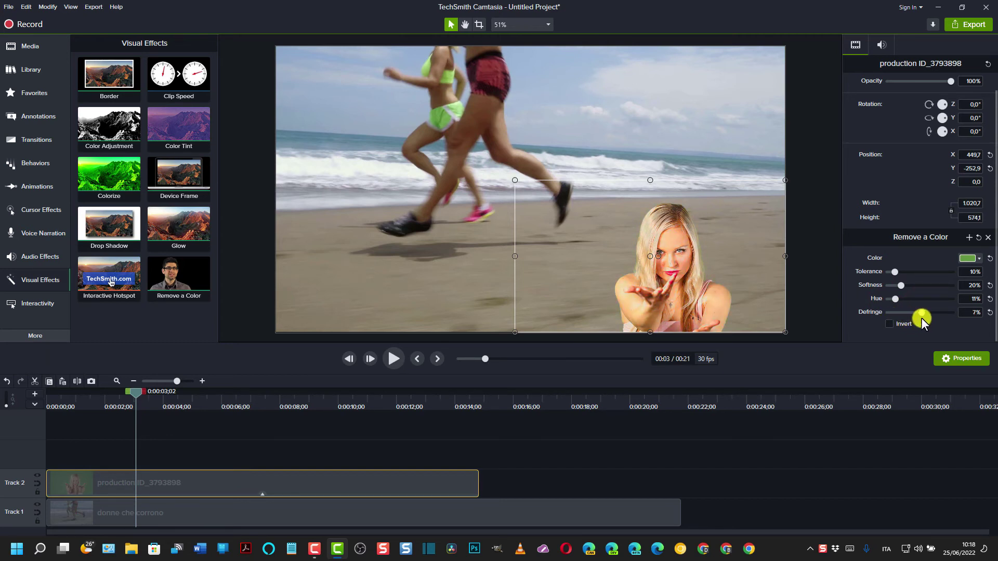
left_click(889, 324)
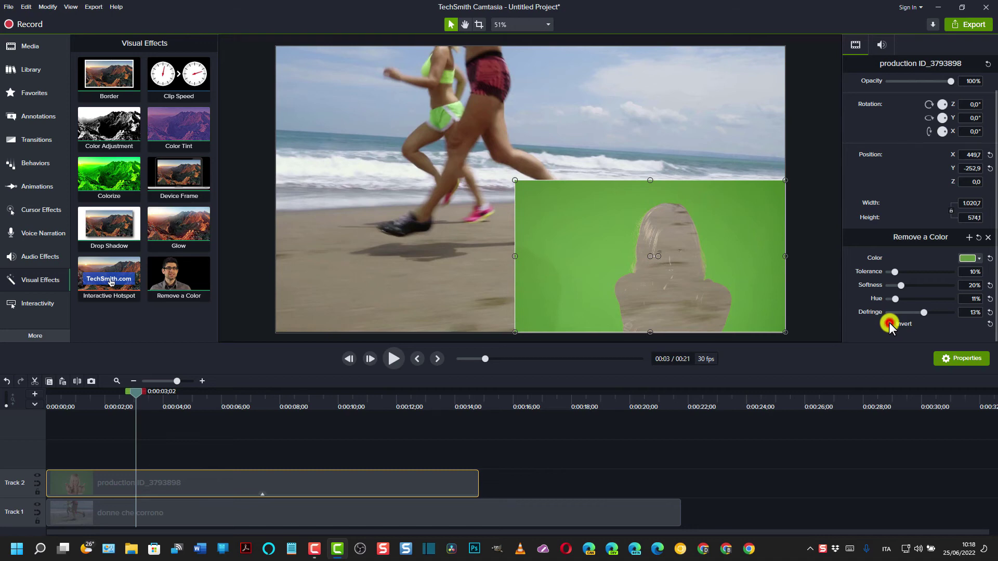
left_click(889, 324)
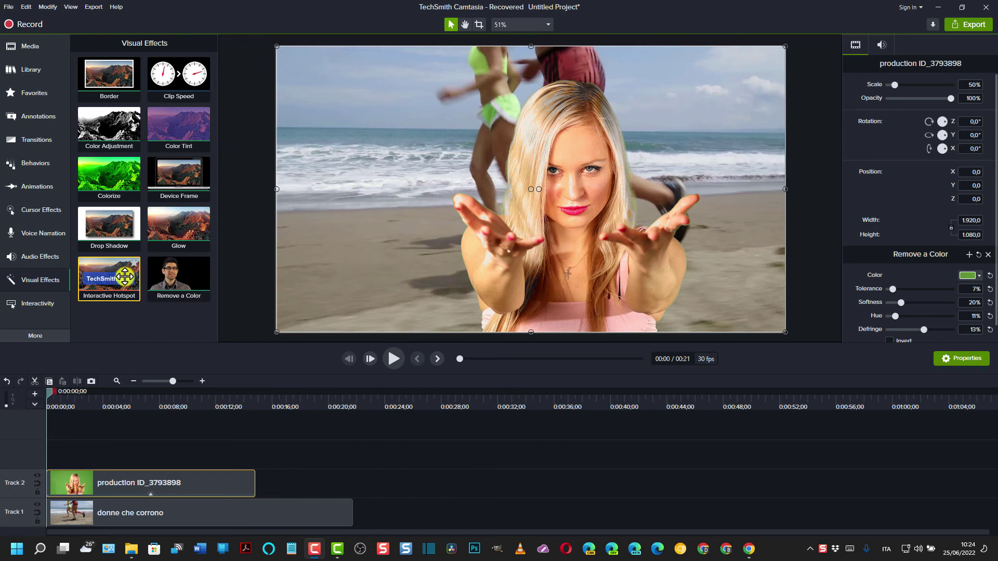
Try adding an Interactive Hotspot to the production ID_3793898 clip and cut that clip from Track 2
left_click_drag(125, 276, 169, 482)
right_click(170, 482)
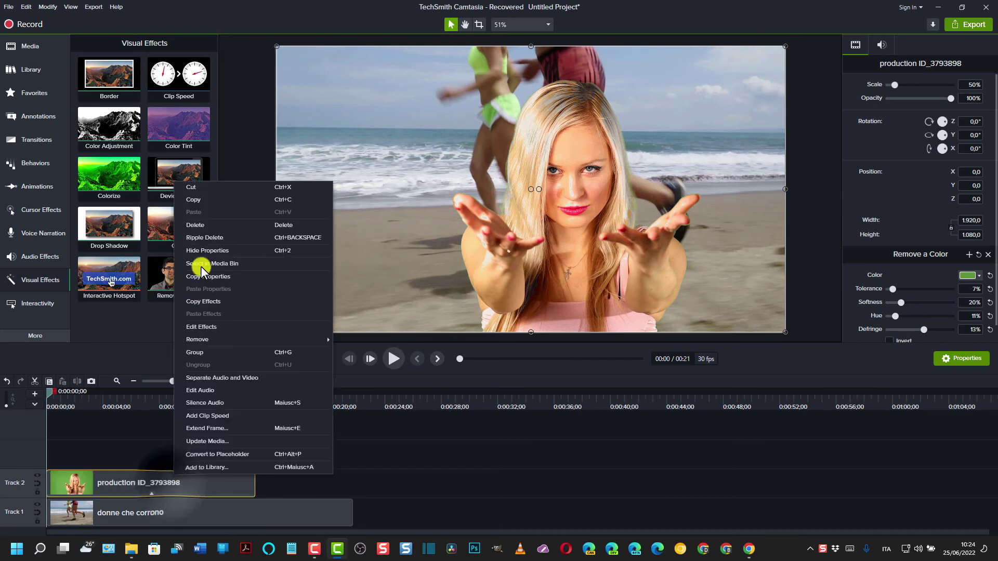
left_click(203, 188)
Apply the Interactive Hotspot effect to the donne che corrono clip on Track 1 and show its complete options
left_click(156, 512)
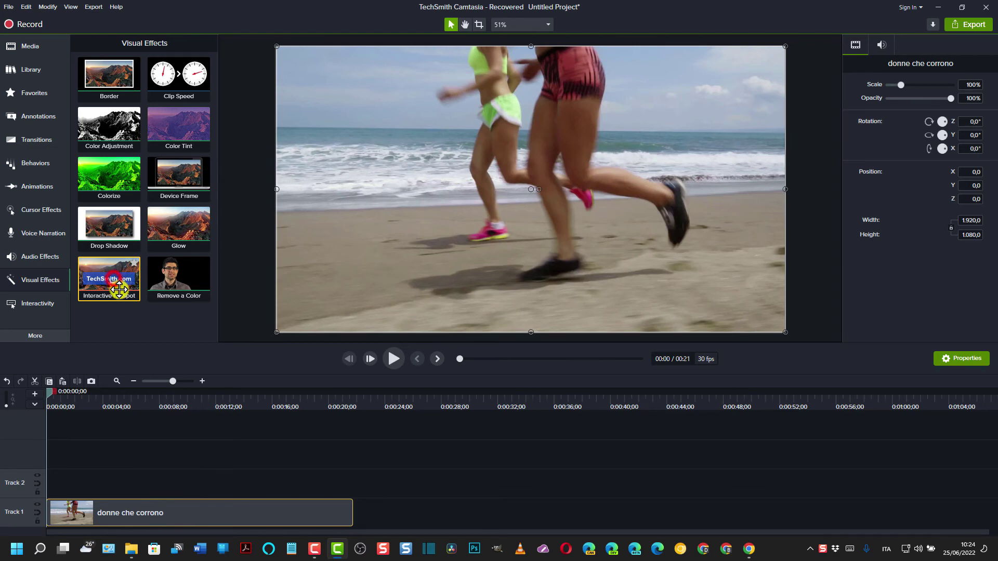
left_click_drag(119, 290, 185, 507)
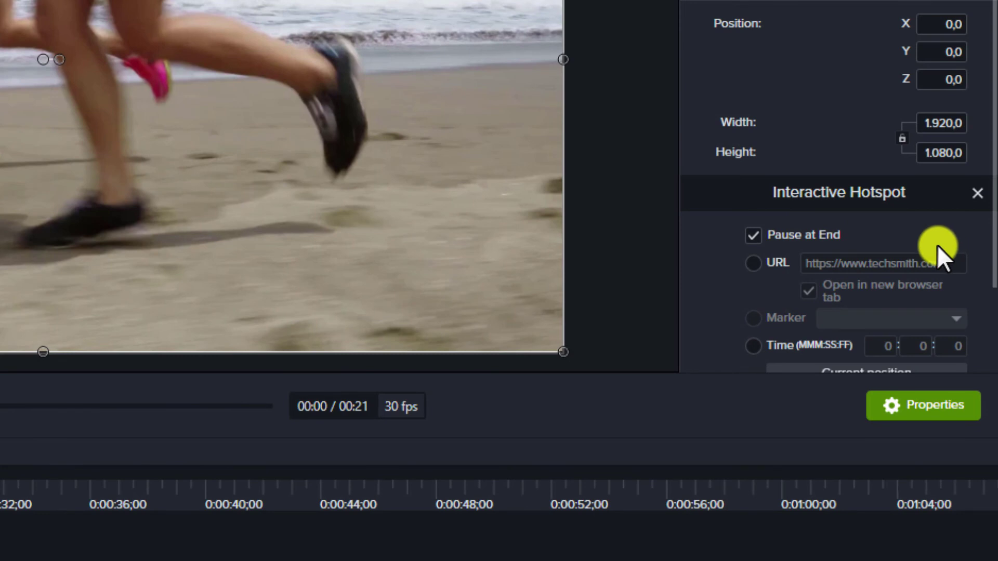
left_click_drag(993, 247, 992, 345)
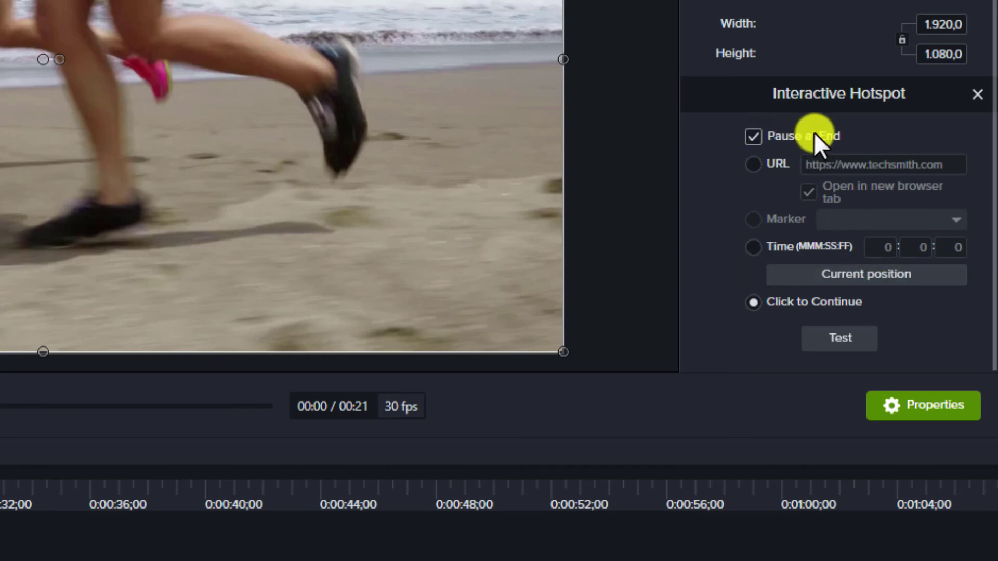
Set the hotspot to open the ideepercomputeredinternet.com address, copied from the page in Chrome, in a new browser tab
left_click(753, 164)
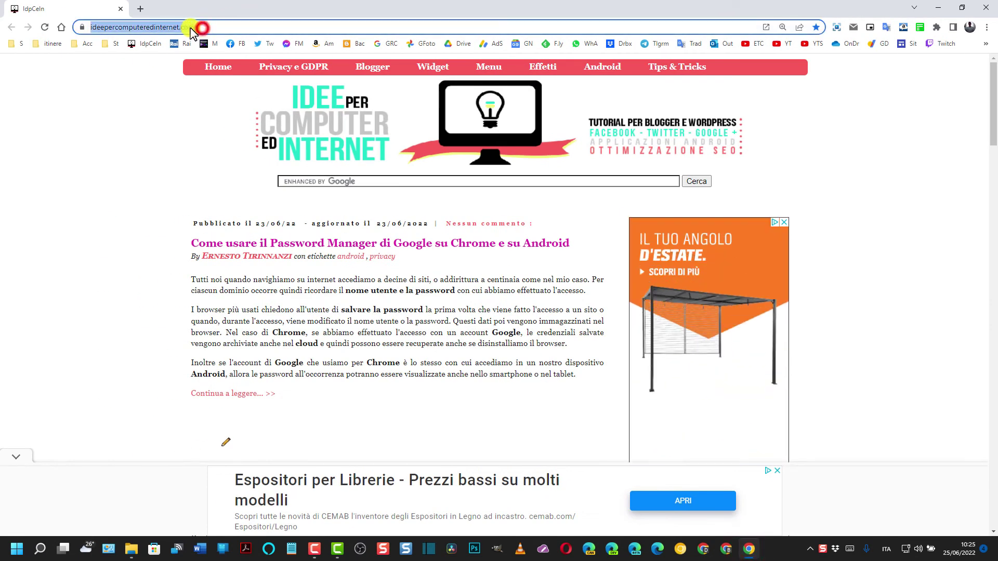
left_click(200, 27)
right_click(201, 27)
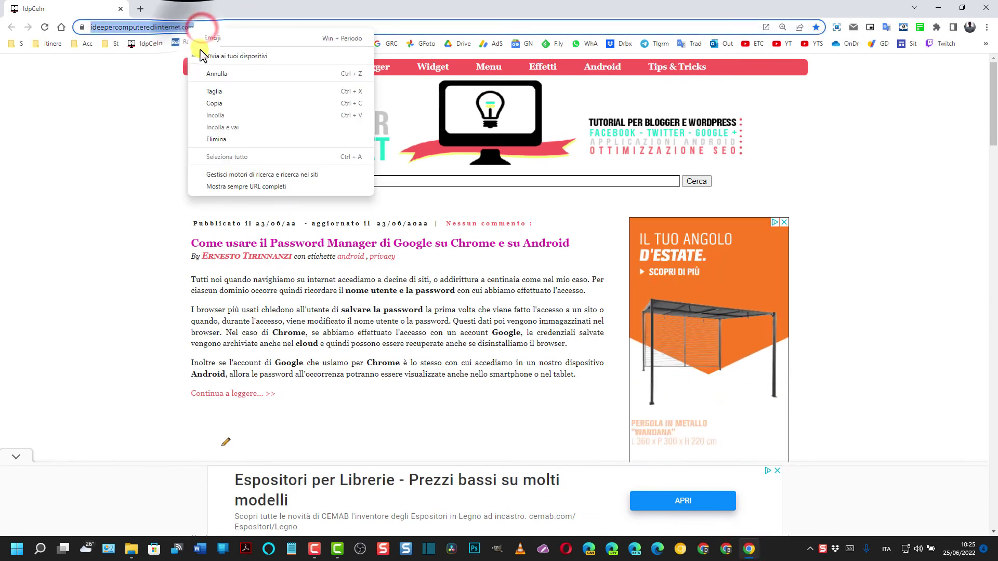
left_click(214, 103)
key("ctrl+v")
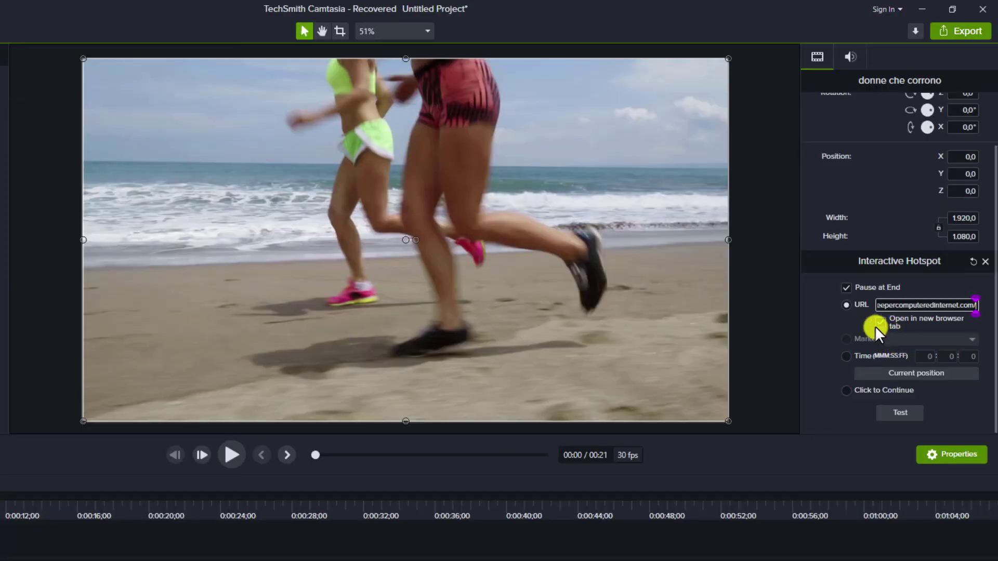
left_click(880, 321)
left_click(846, 390)
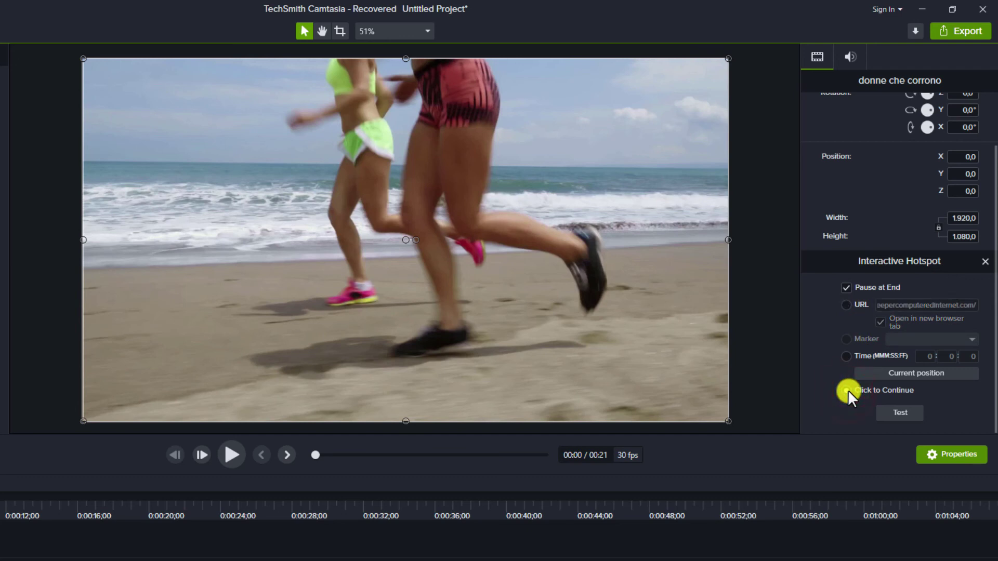
left_click(846, 305)
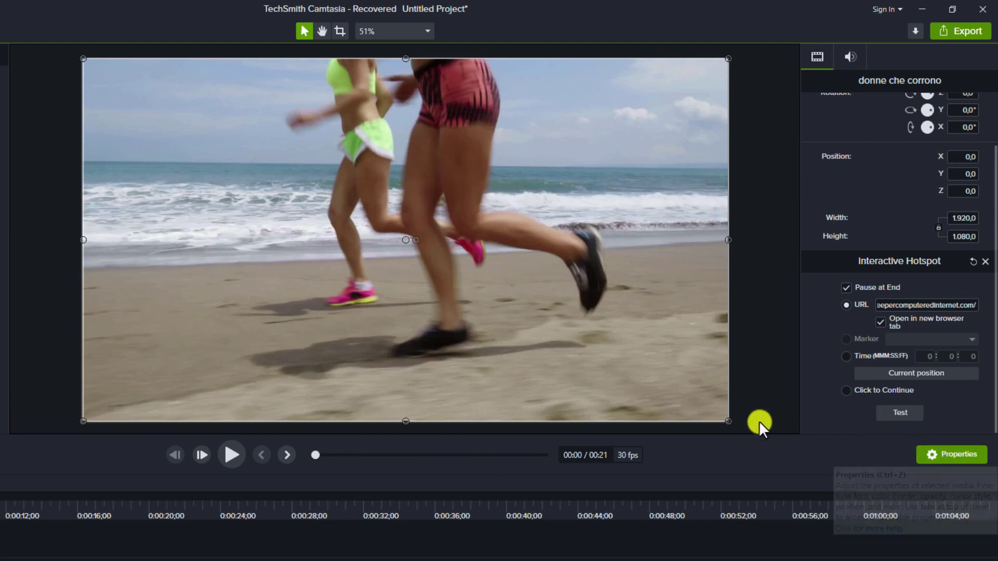
Start a new custom production in MP4 - Smart Player (HTML5) format, produced with controller
left_click(976, 34)
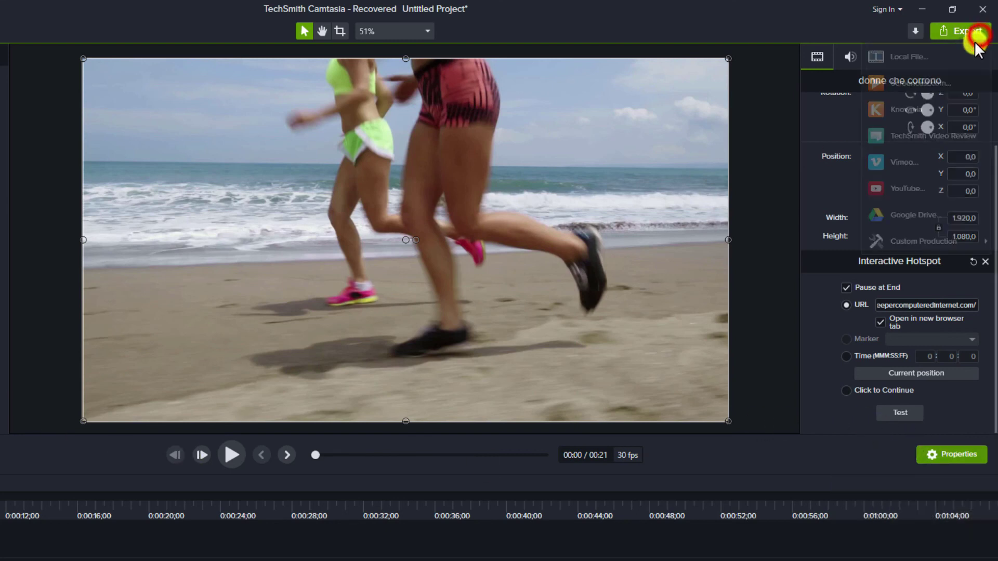
mouse_move(919, 240)
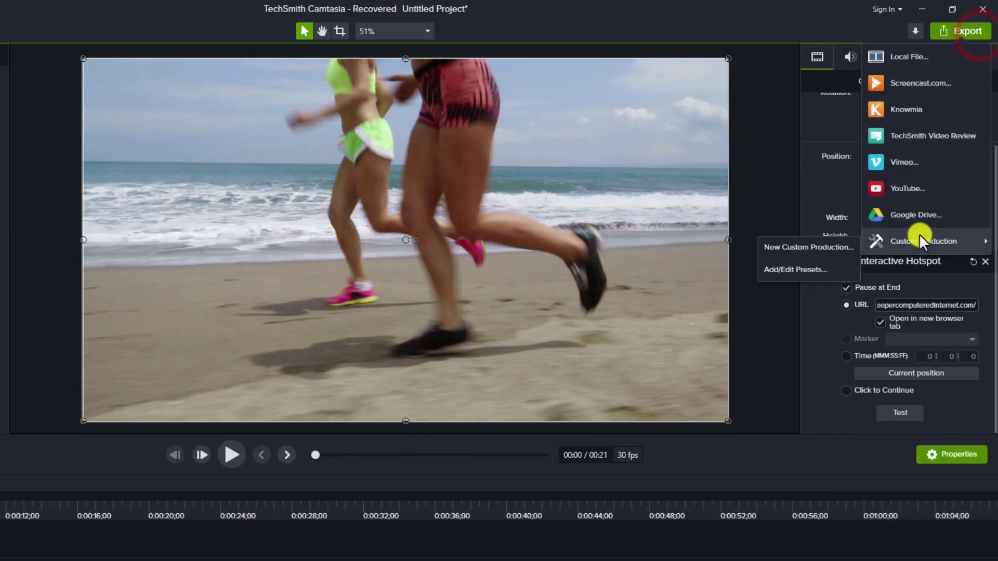
left_click(785, 246)
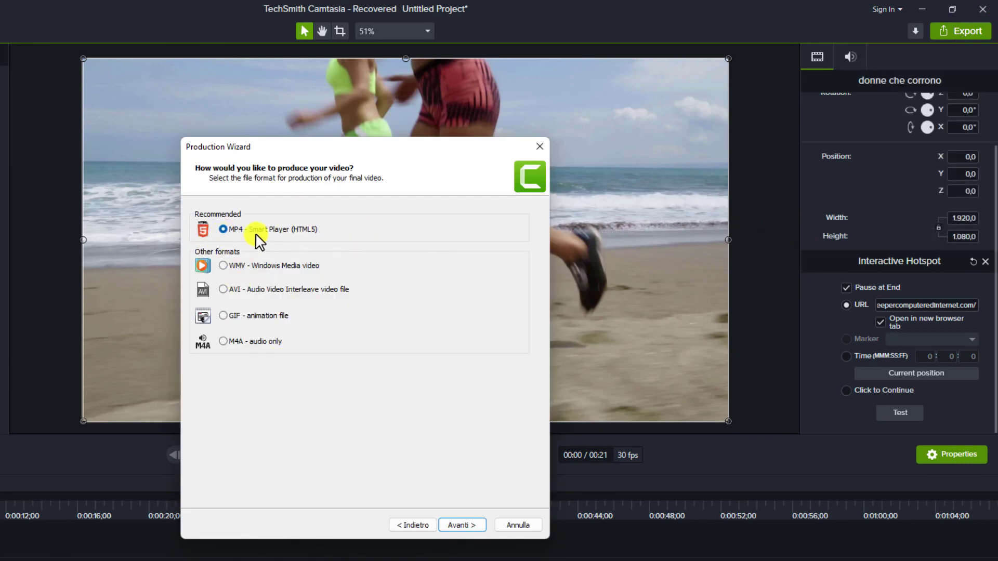
left_click(457, 525)
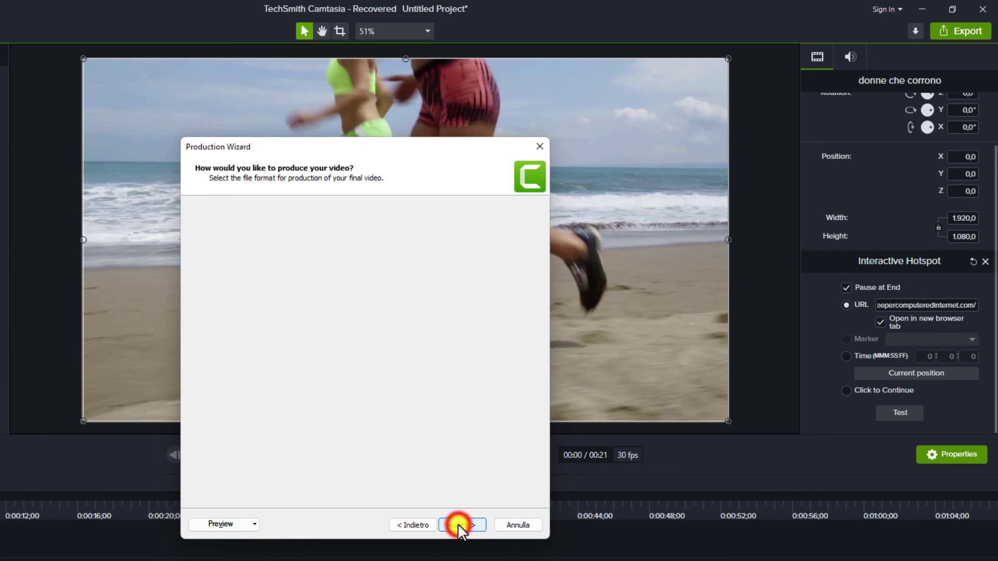
left_click(200, 229)
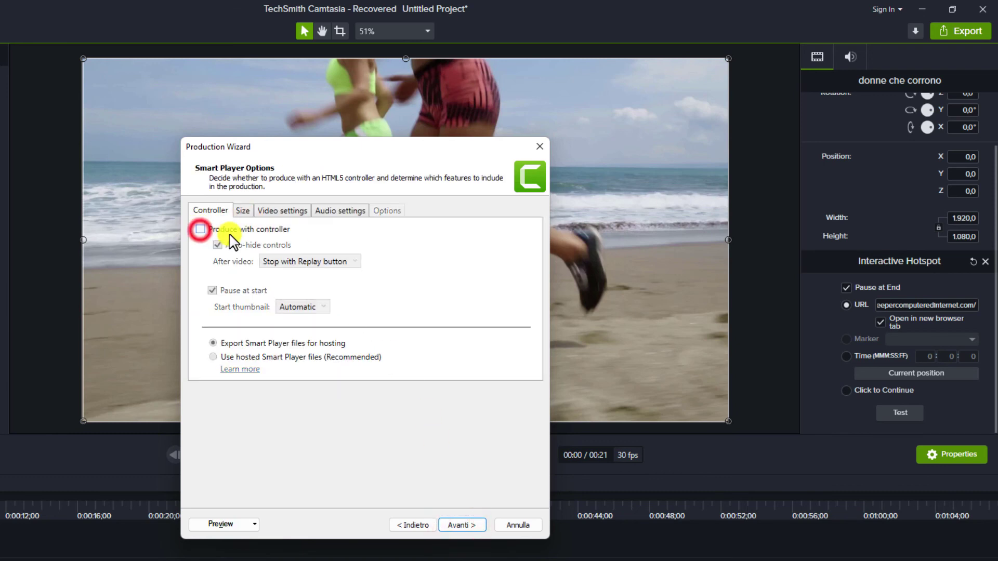
left_click(202, 231)
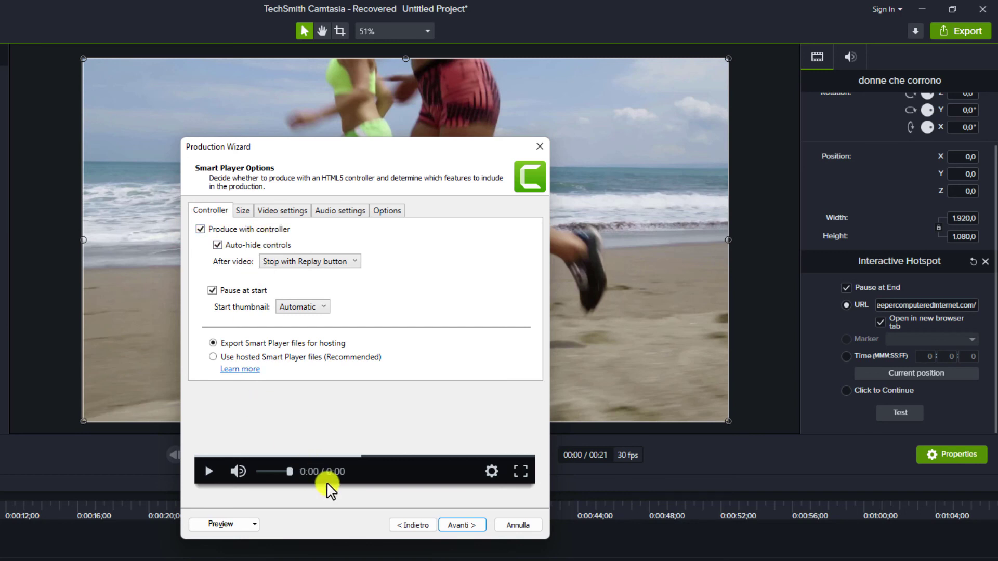
Accept the default video options, name the production Test Link, and produce it in the Downloads folder
left_click(464, 525)
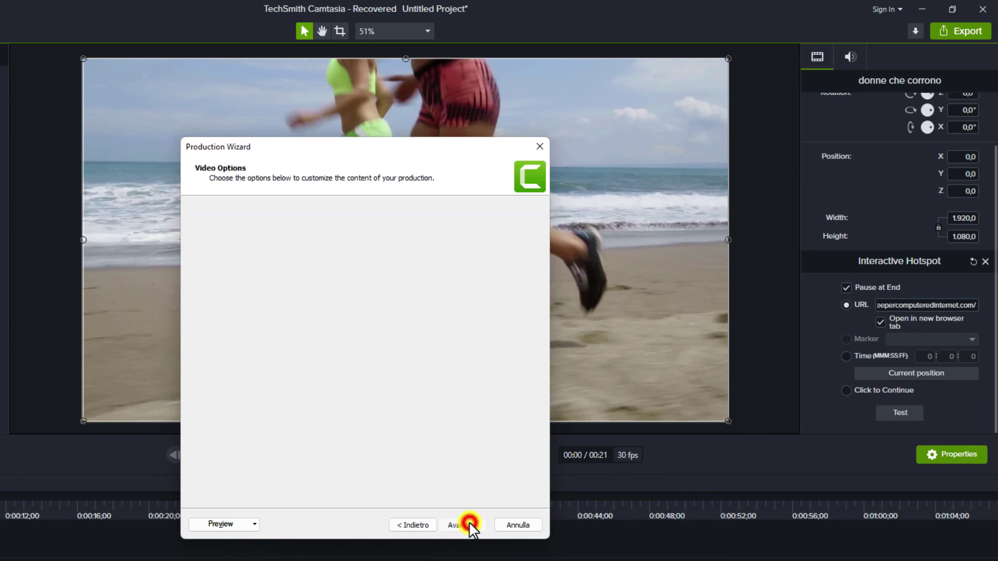
left_click(467, 526)
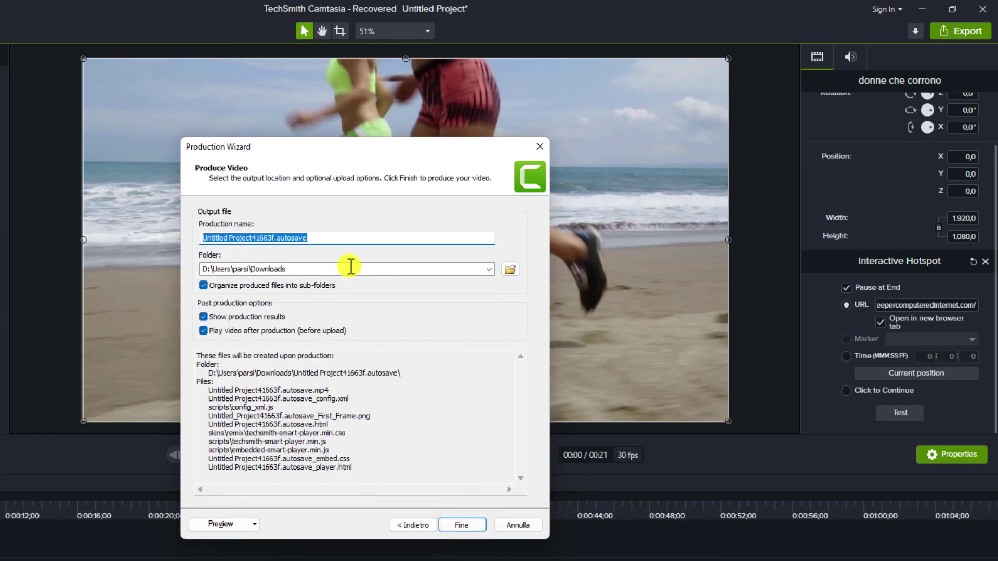
type("Test ")
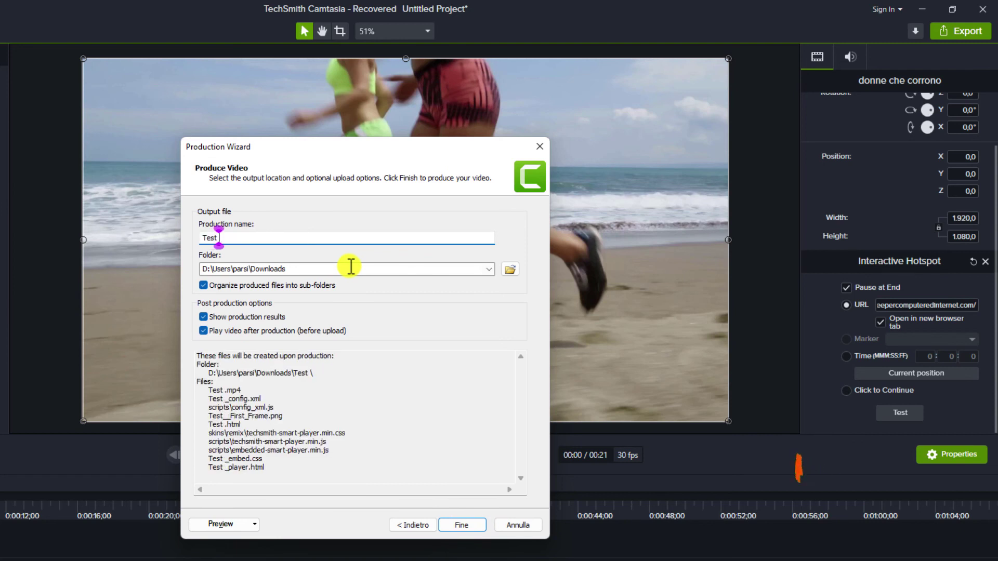
type("Link")
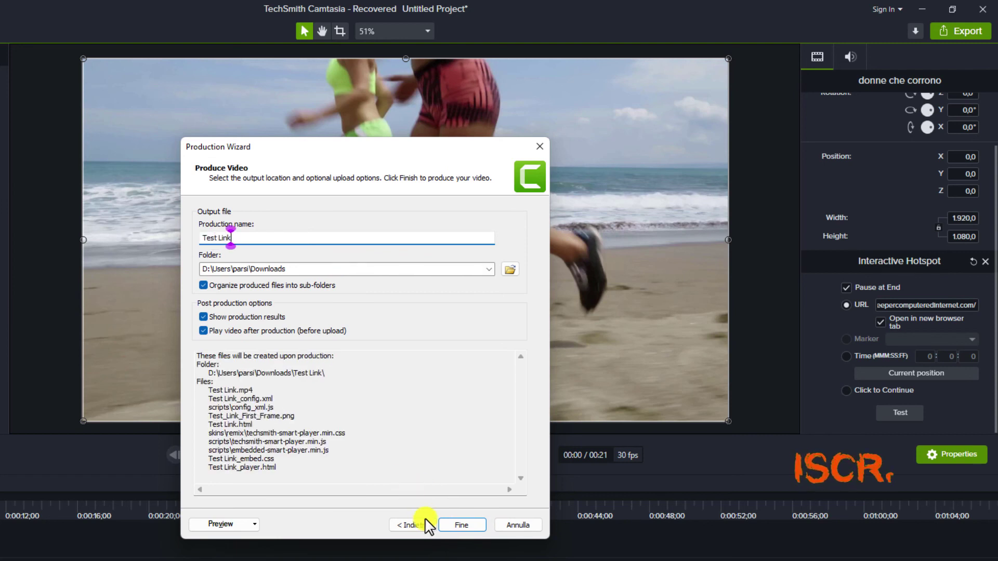
left_click(476, 526)
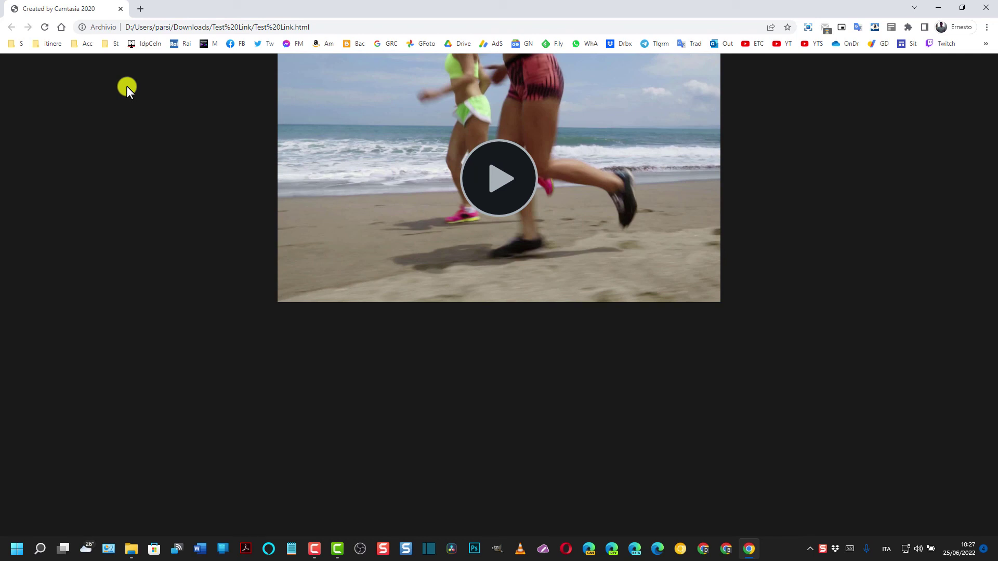
Play the produced Test Link video in the browser, skip ahead towards its end, and follow the hotspot link on the paused frame
left_click(500, 186)
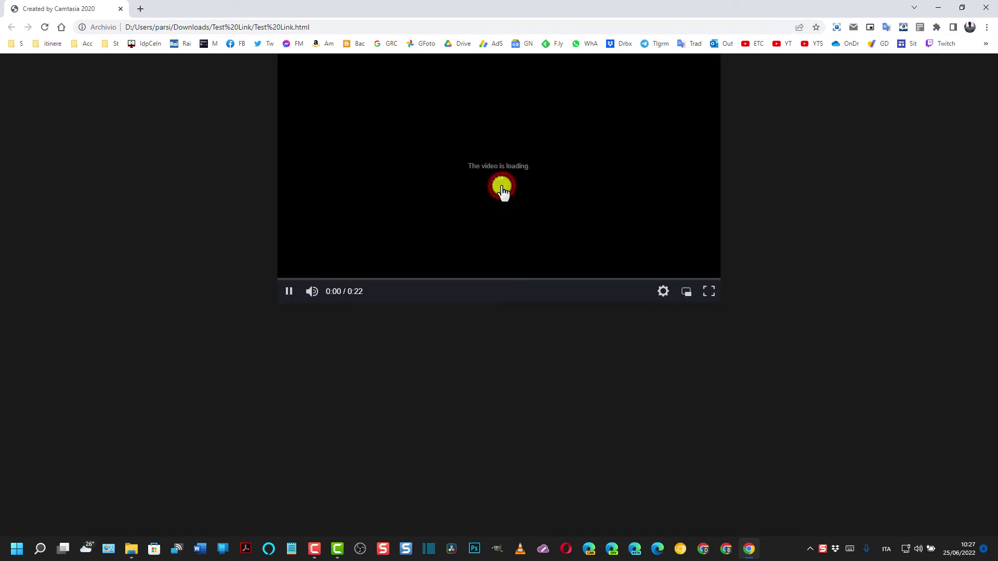
mouse_move(307, 289)
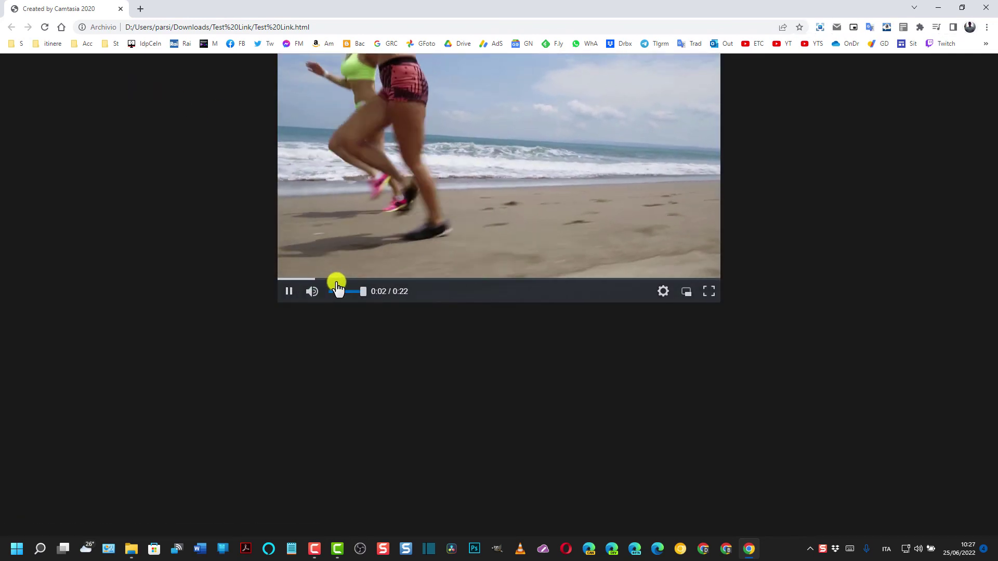
left_click(588, 281)
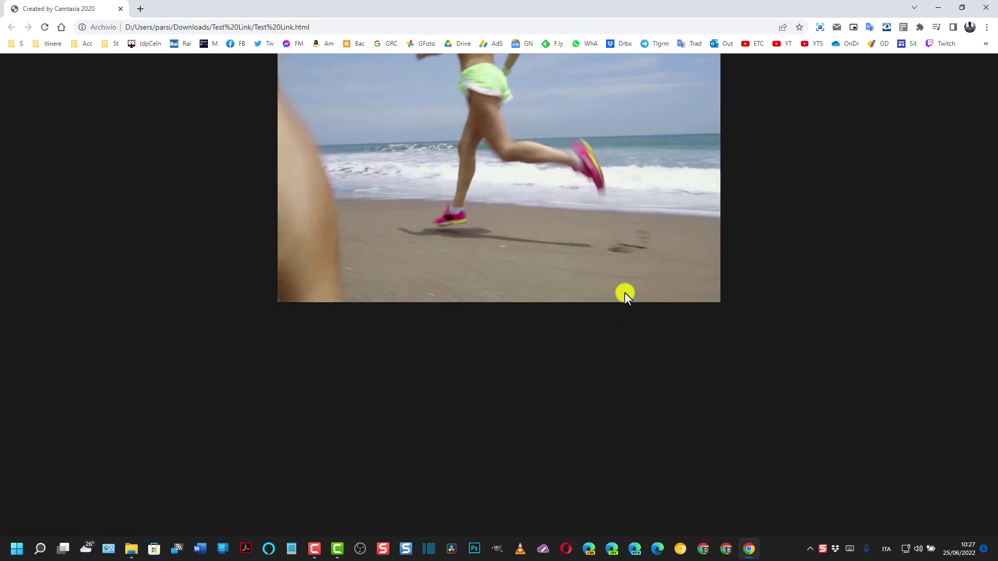
left_click(491, 167)
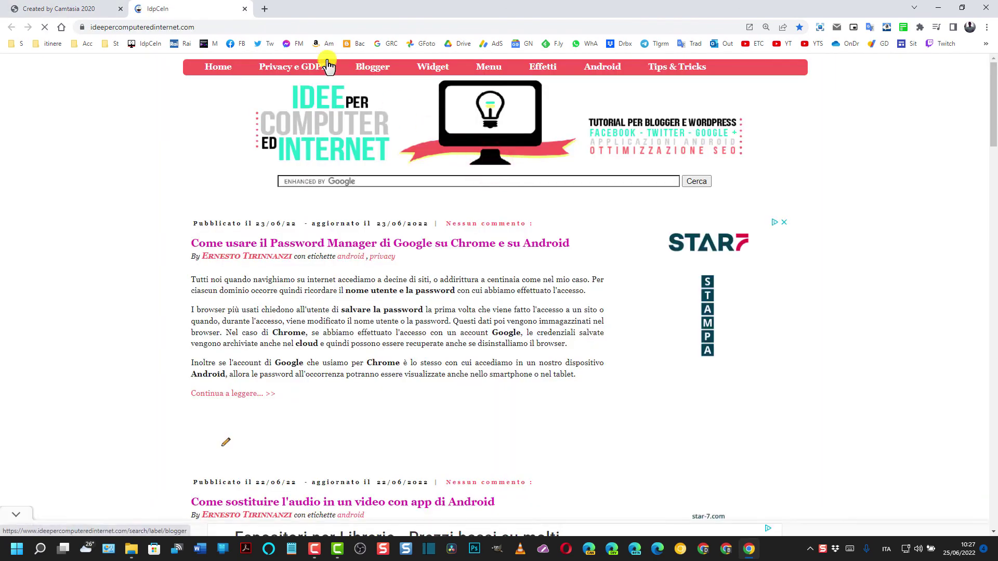
Close the linked website and the Test Link player page, and finish the production results in Camtasia
left_click(244, 9)
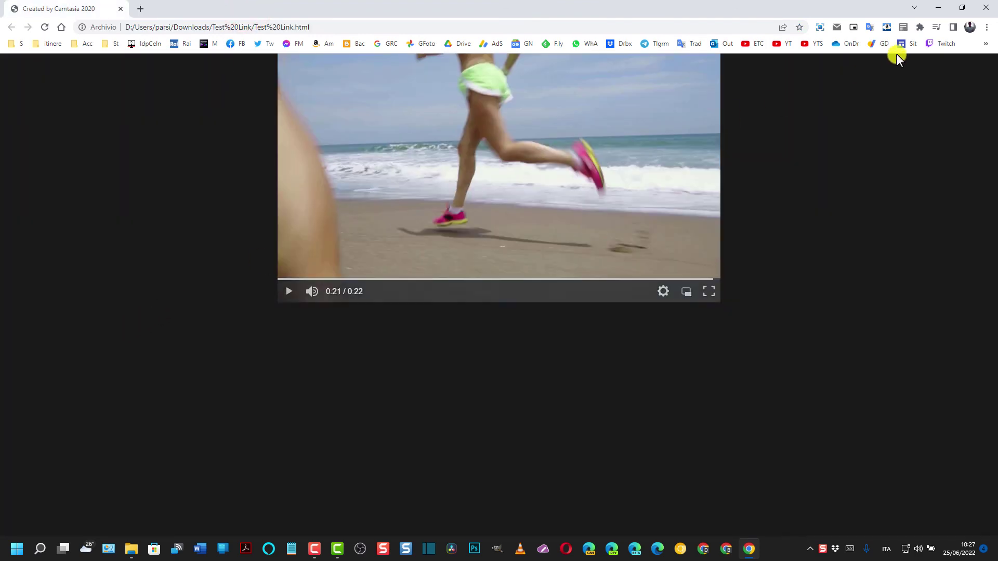
left_click(985, 8)
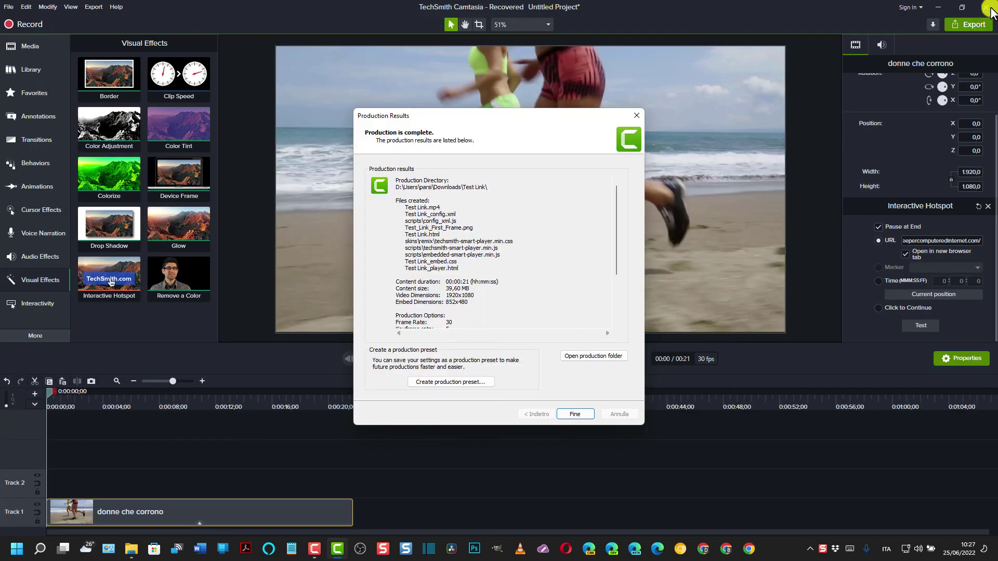
left_click(587, 414)
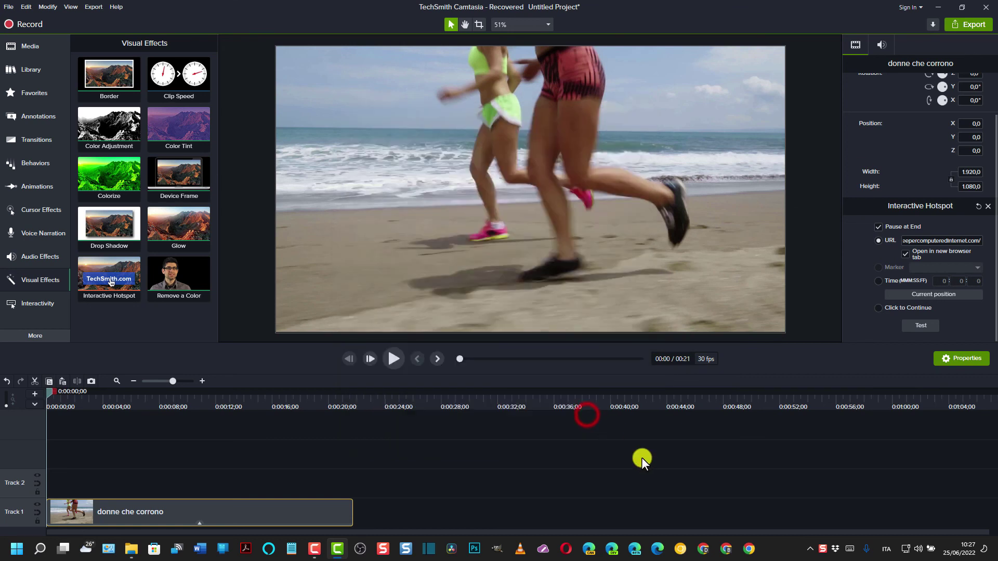